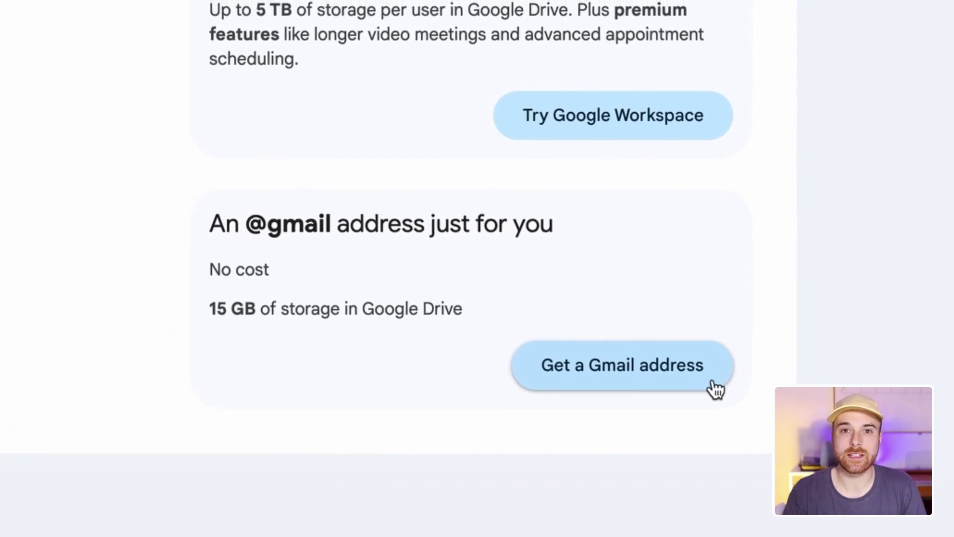
Enter the account holder's first name and surname, then the birthday and gender
left_click(725, 393)
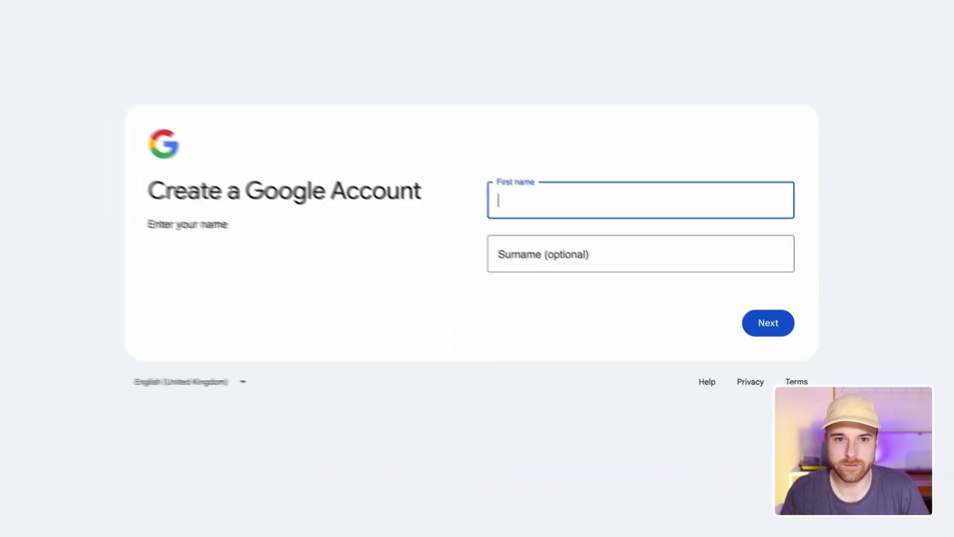
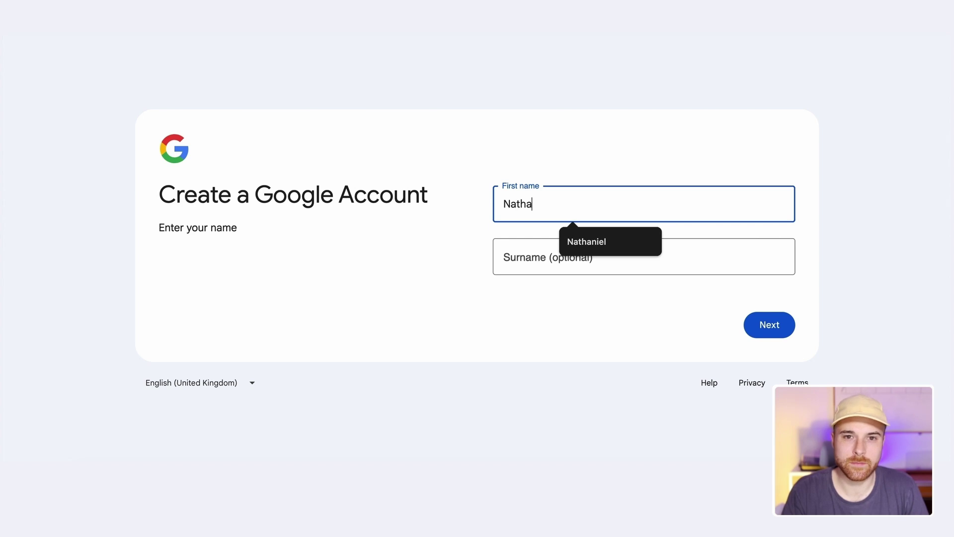
key("Tab")
left_click(780, 328)
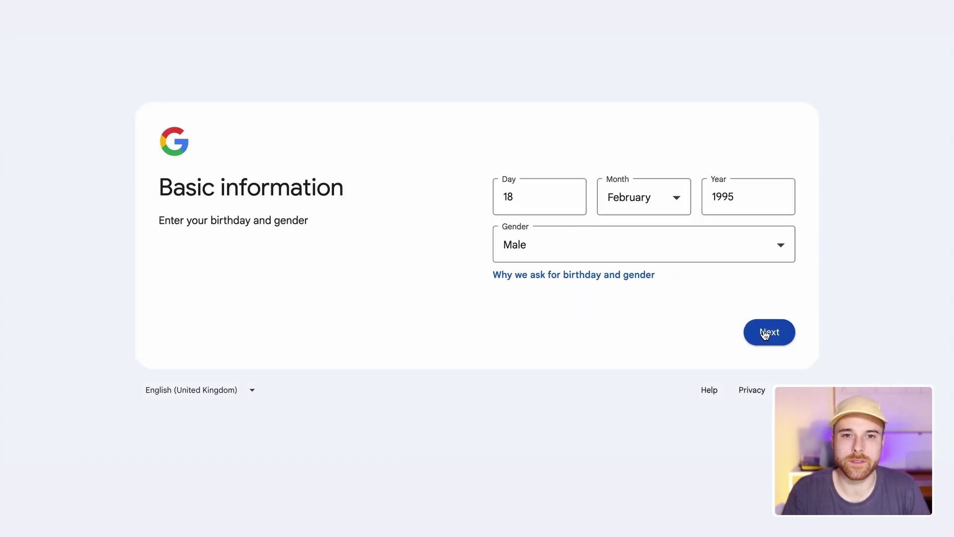
left_click(766, 331)
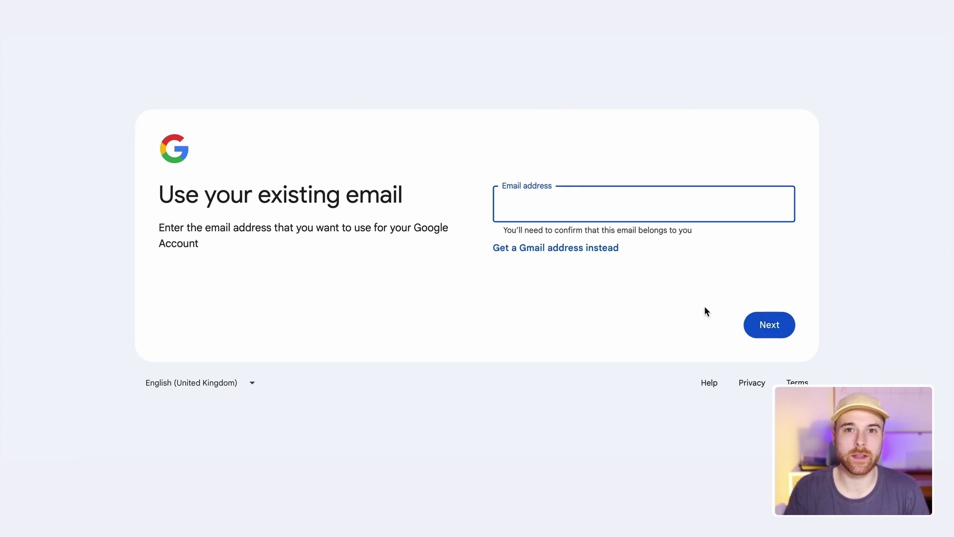
Create a custom Gmail address instead of using an existing email
left_click(584, 248)
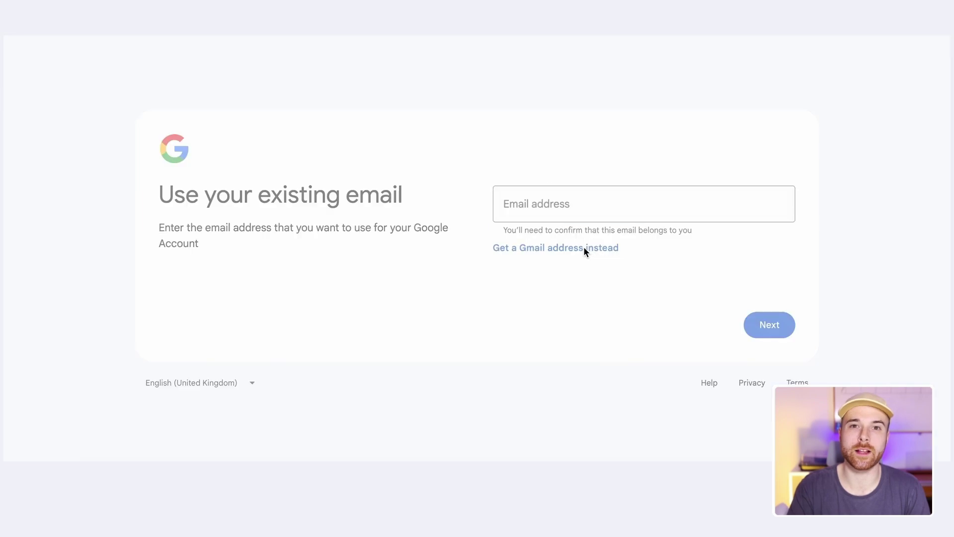
left_click(501, 227)
left_click(500, 266)
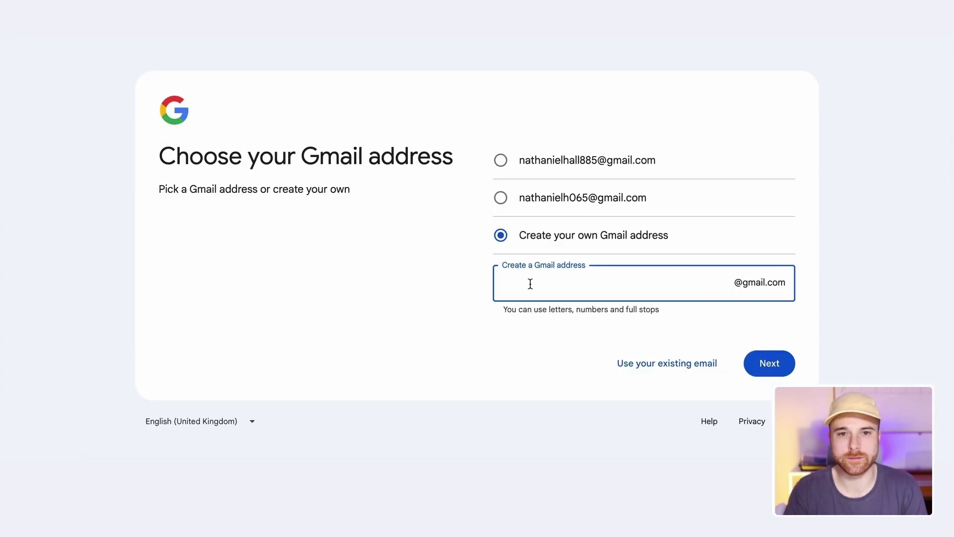
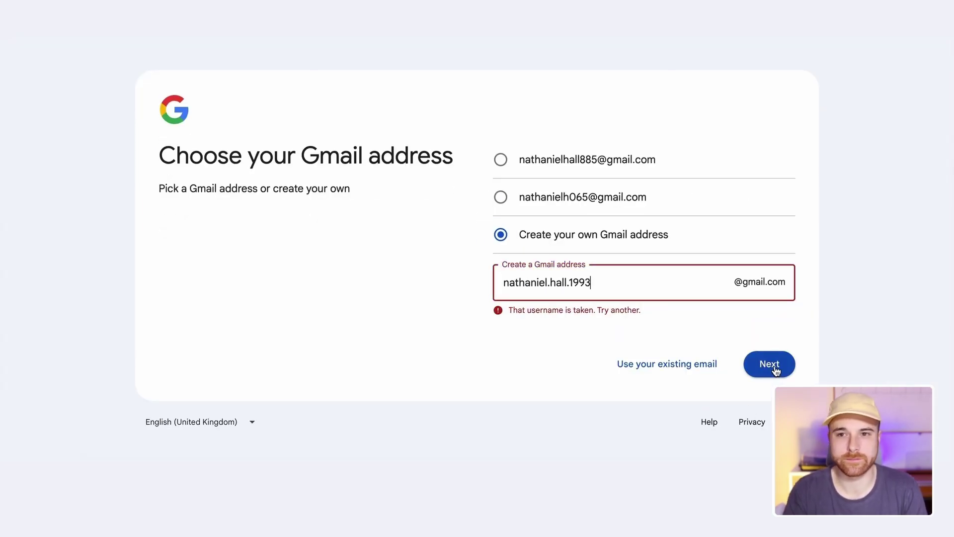
left_click(774, 367)
Set the account password and add a recovery email address
type("••")
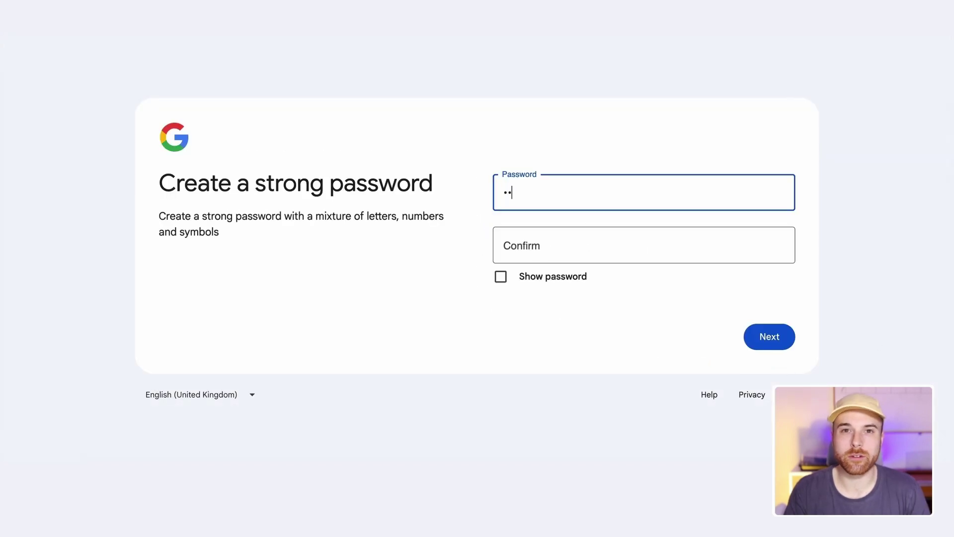
left_click(543, 246)
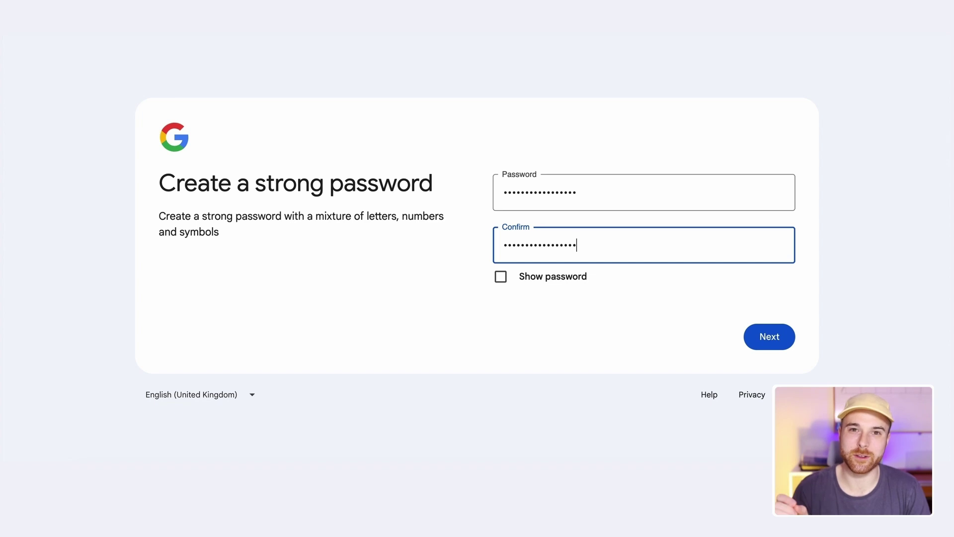
left_click(771, 336)
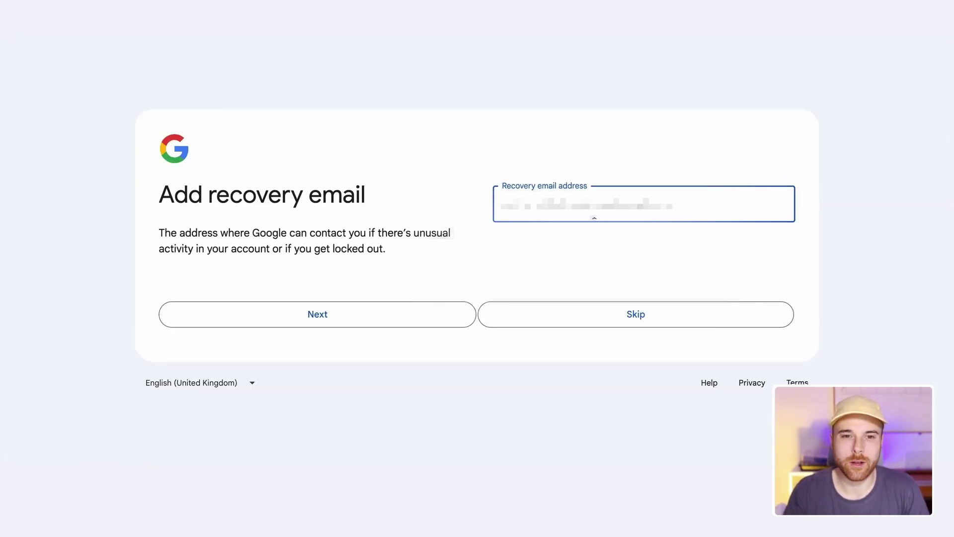
left_click(628, 253)
left_click(431, 311)
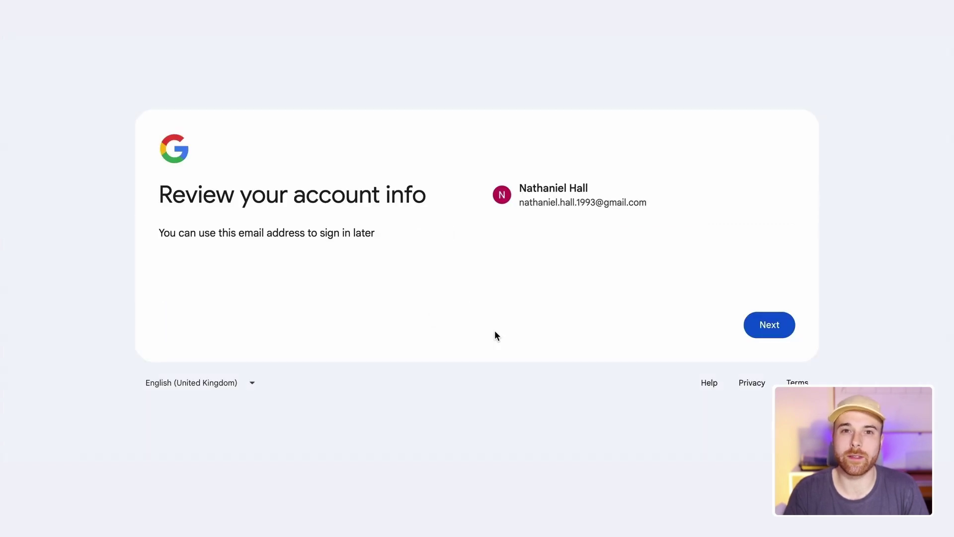
Confirm the account details and choose the Express privacy settings
left_click(760, 318)
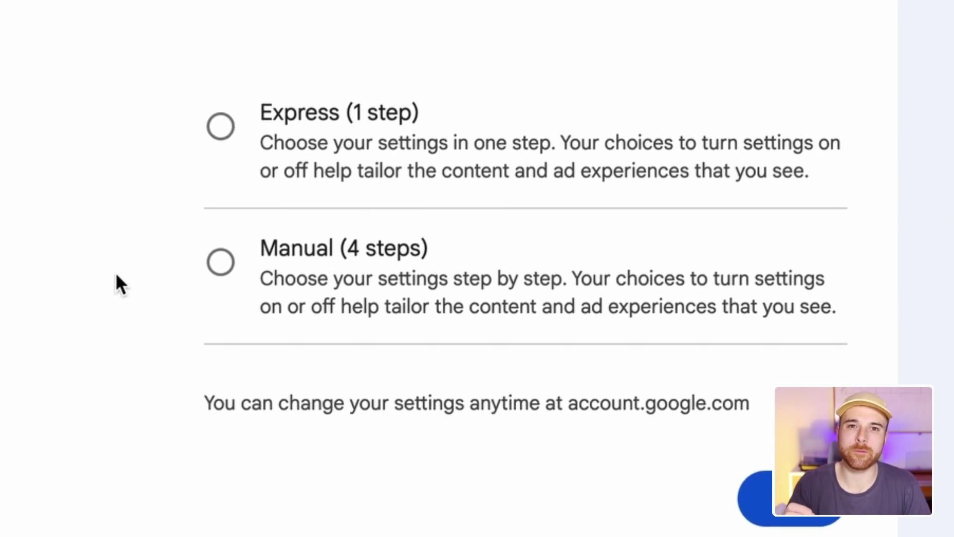
left_click(208, 164)
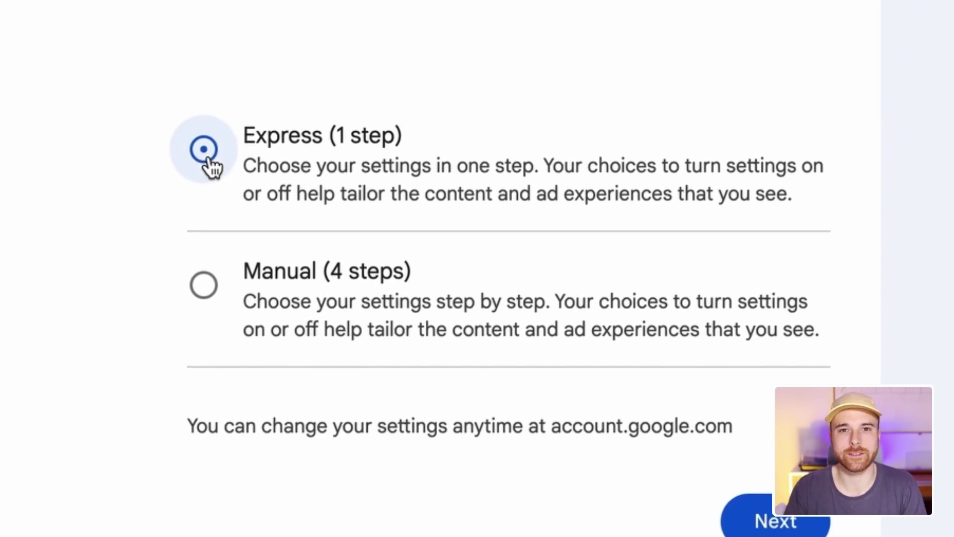
left_click(748, 388)
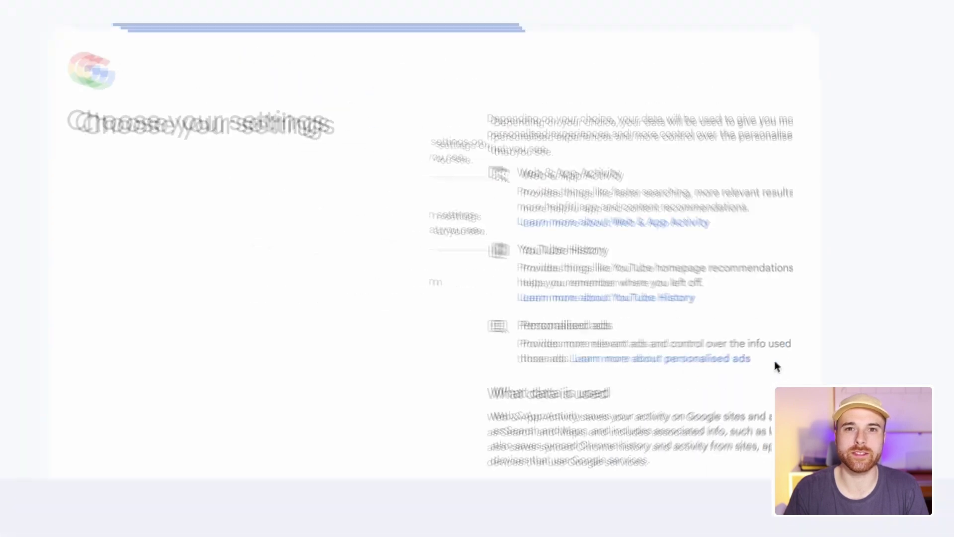
Accept all privacy settings, agree to the terms, and skip business setup
scroll(780, 360, "down", 10)
left_click(737, 368)
scroll(740, 368, "down", 5)
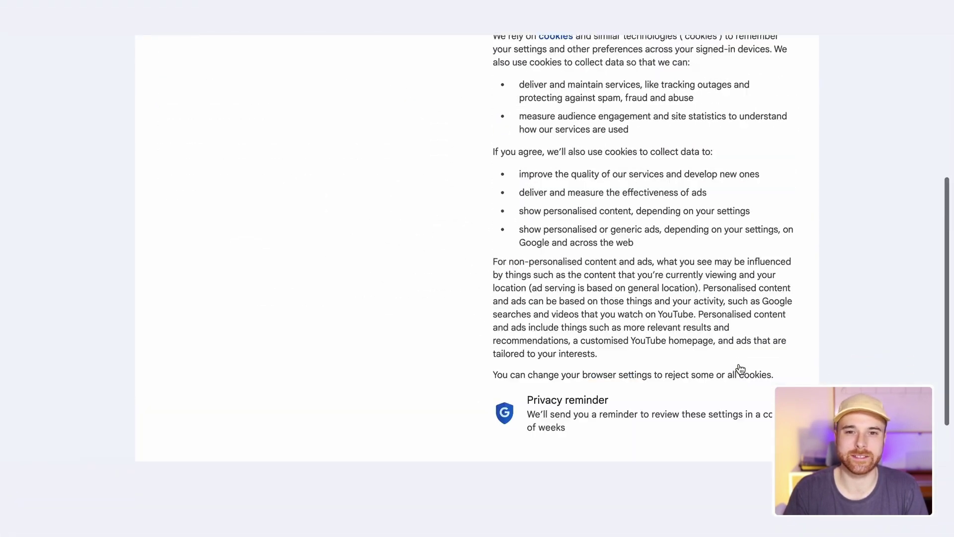
scroll(739, 366, "up", 1)
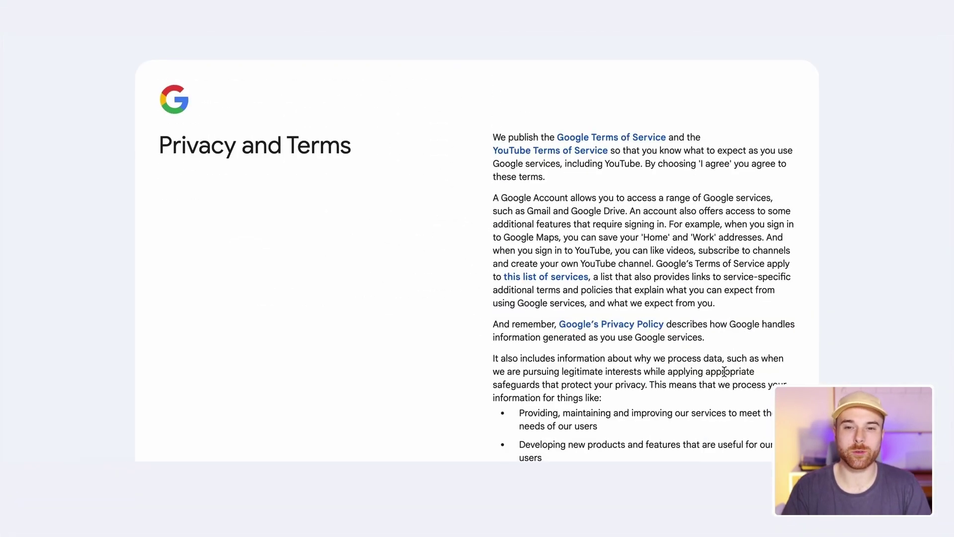
scroll(746, 374, "down", 15)
left_click(745, 374)
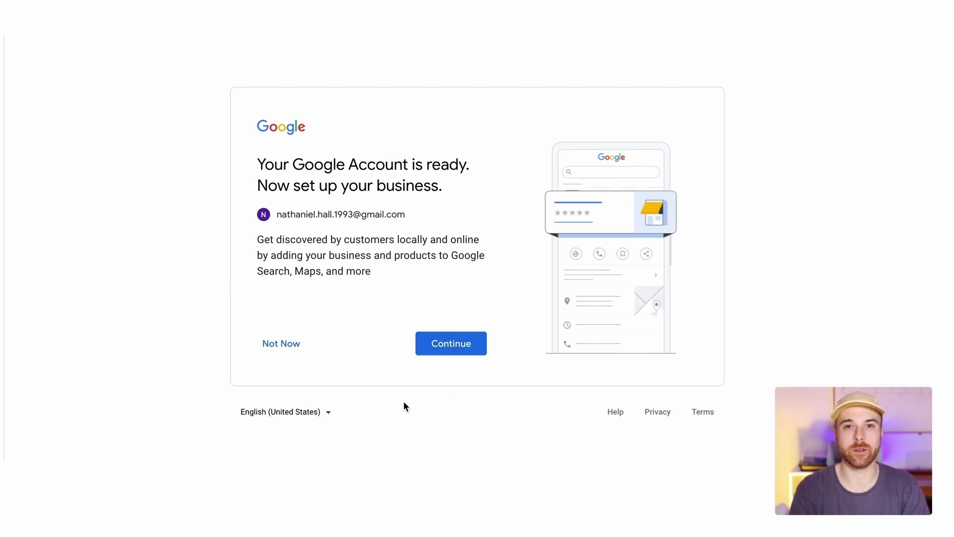
left_click(278, 348)
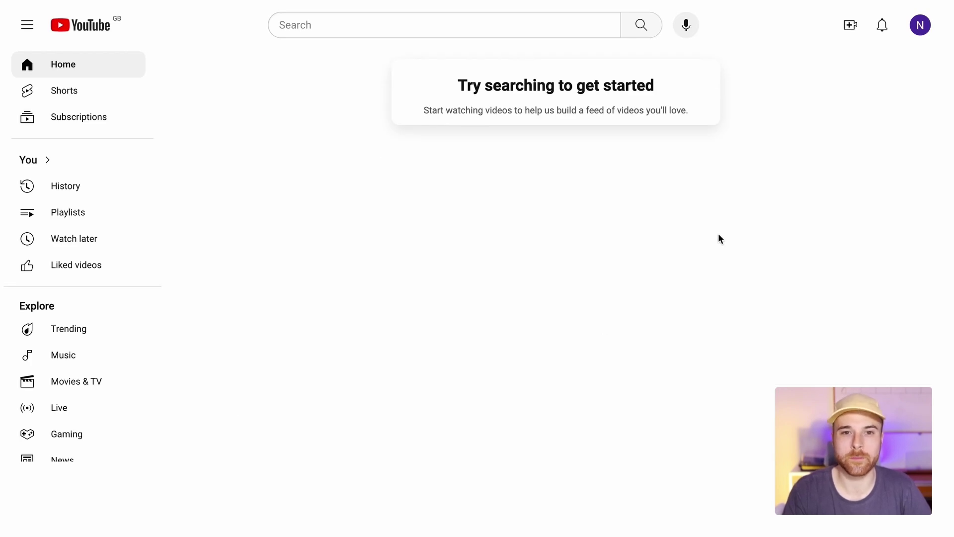
Change YouTube's Appearance from Light to Use device theme, turning the site dark
left_click(918, 29)
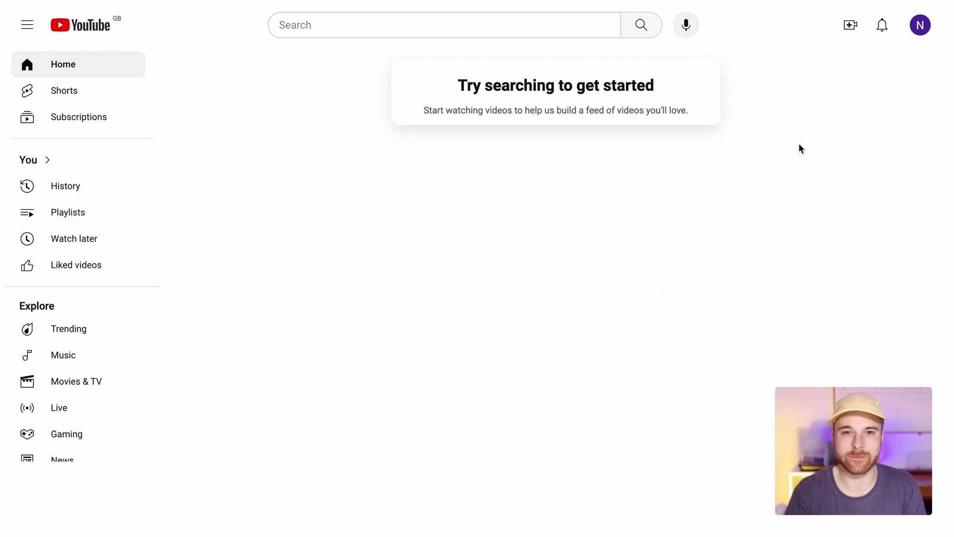
left_click(920, 27)
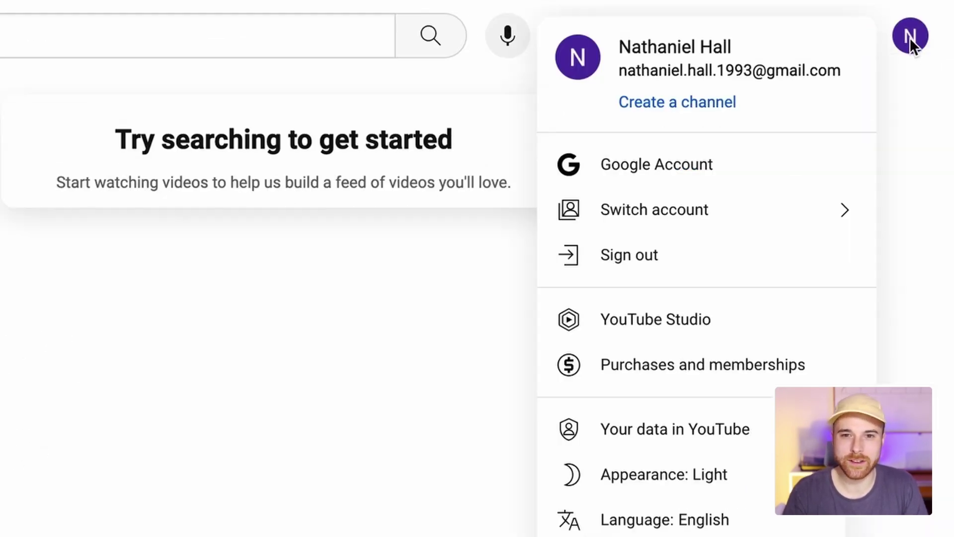
left_click(661, 473)
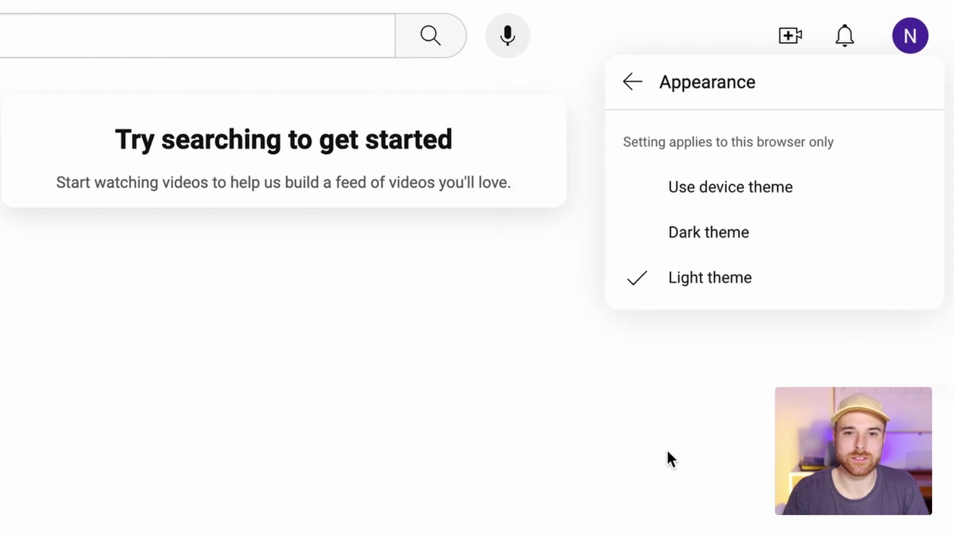
left_click(737, 239)
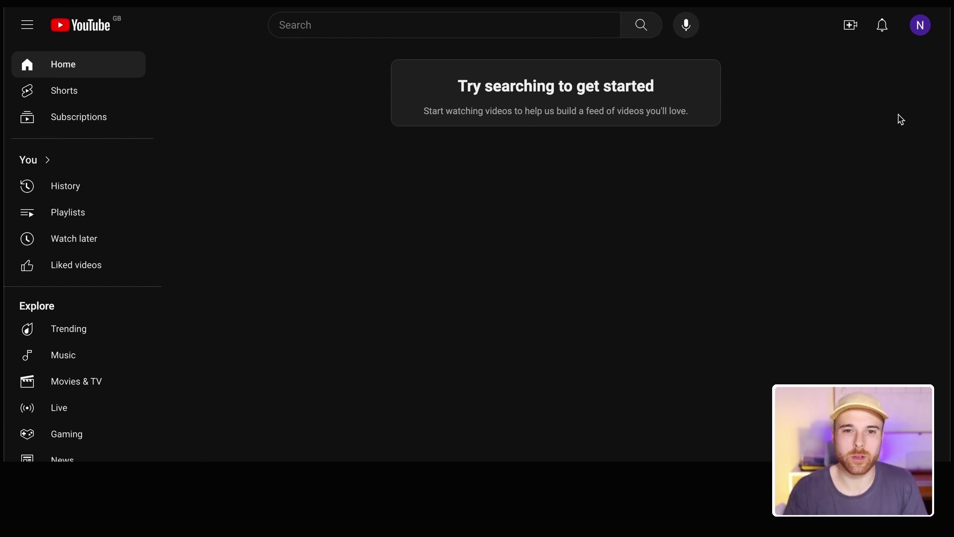
left_click(920, 26)
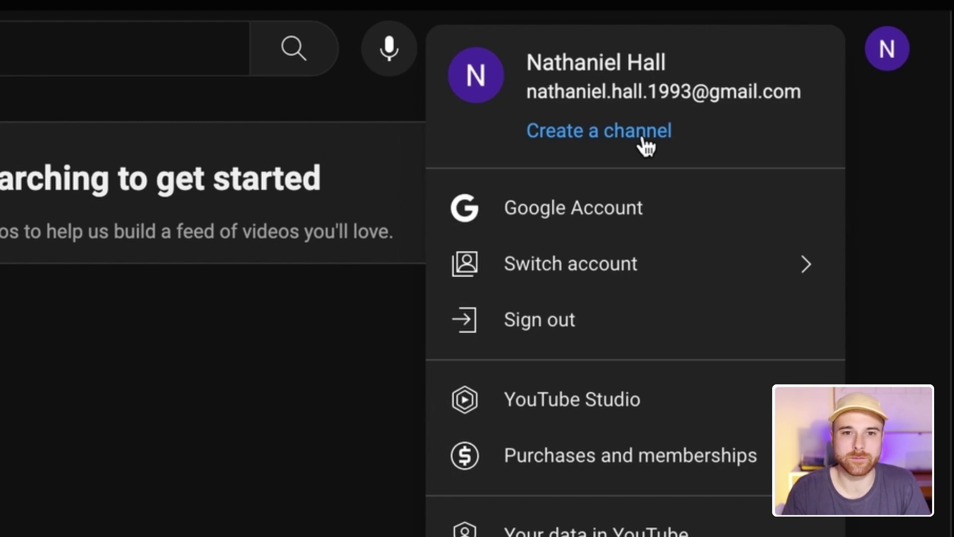
Start a new channel named 'The Best Channel Name Ever'
left_click(642, 140)
left_click_drag(409, 281, 319, 288)
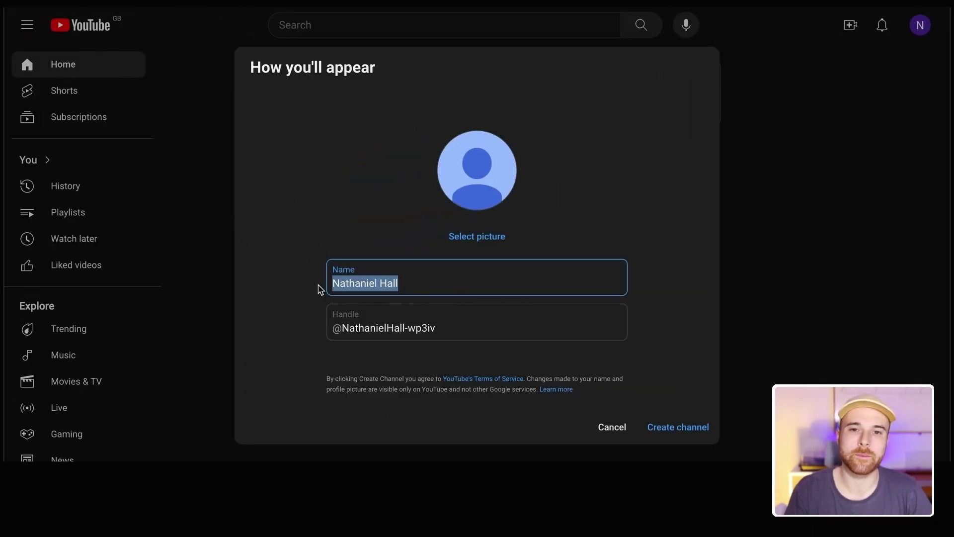
type("The Best Channel Name Ever")
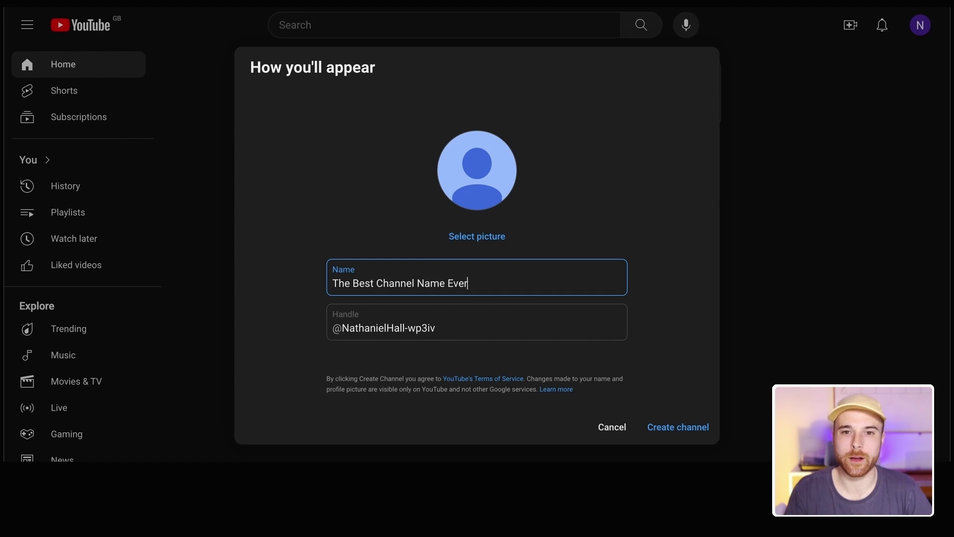
left_click(292, 315)
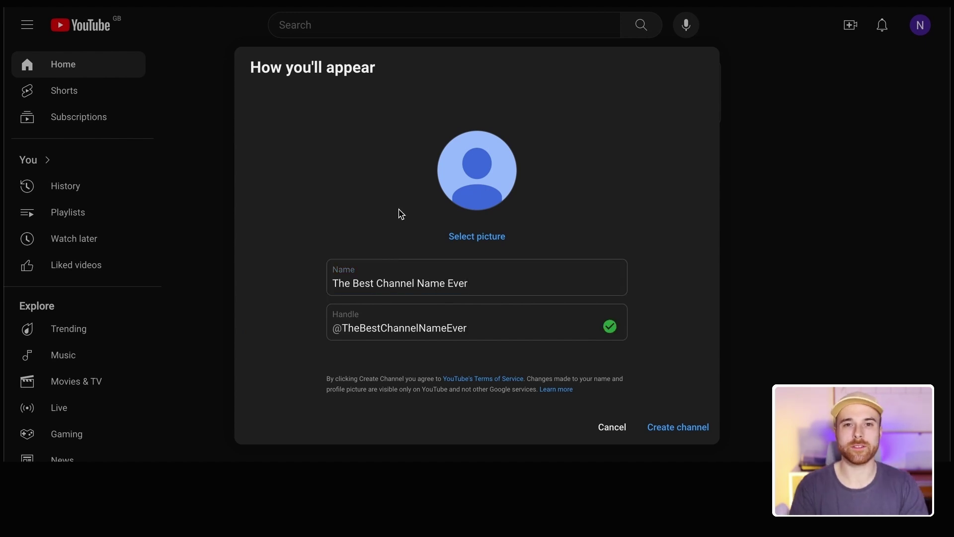
Look for a profile picture file on the computer for the channel picture
left_click(478, 238)
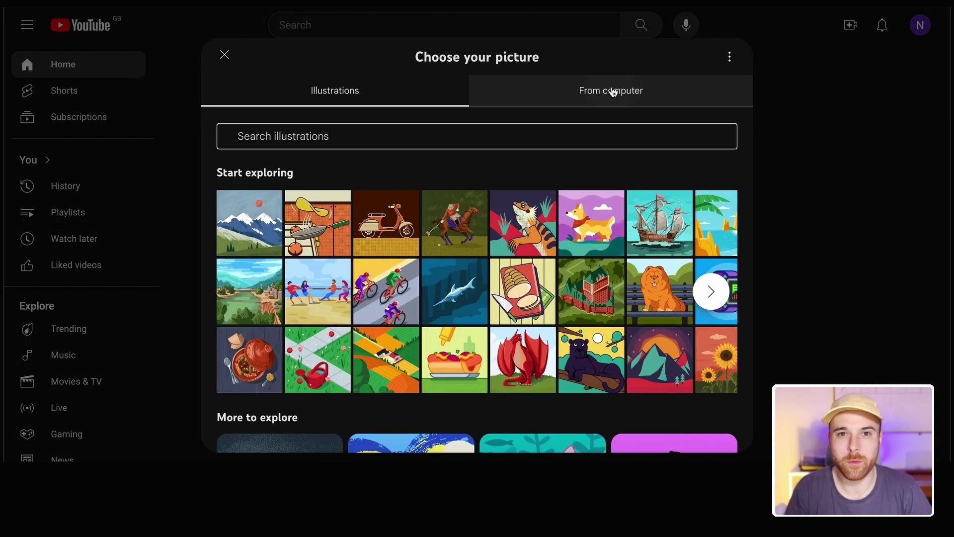
left_click(613, 92)
left_click(490, 299)
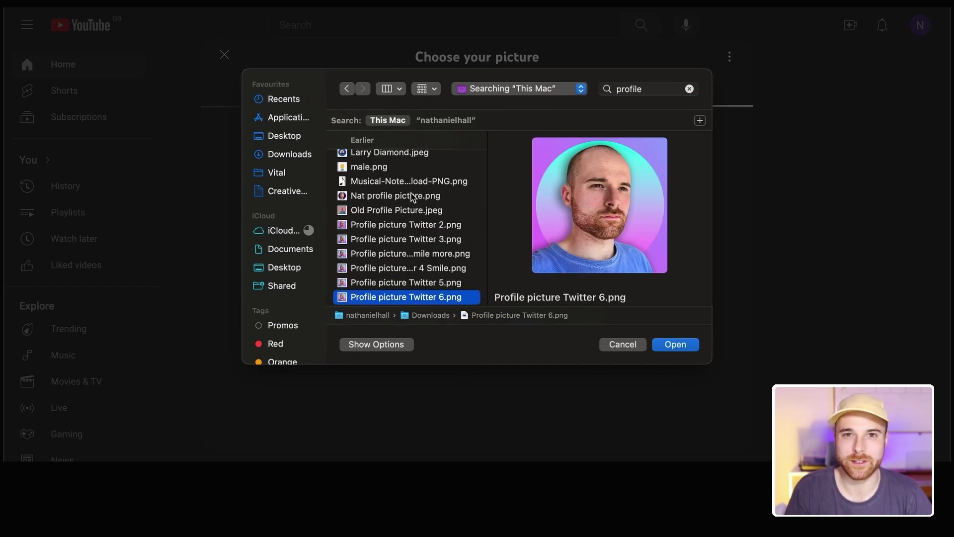
left_click(411, 196)
double_click(411, 196)
Pick the Filmmaker illustration from a 'video' search, give it a pink background, and save
left_click(403, 85)
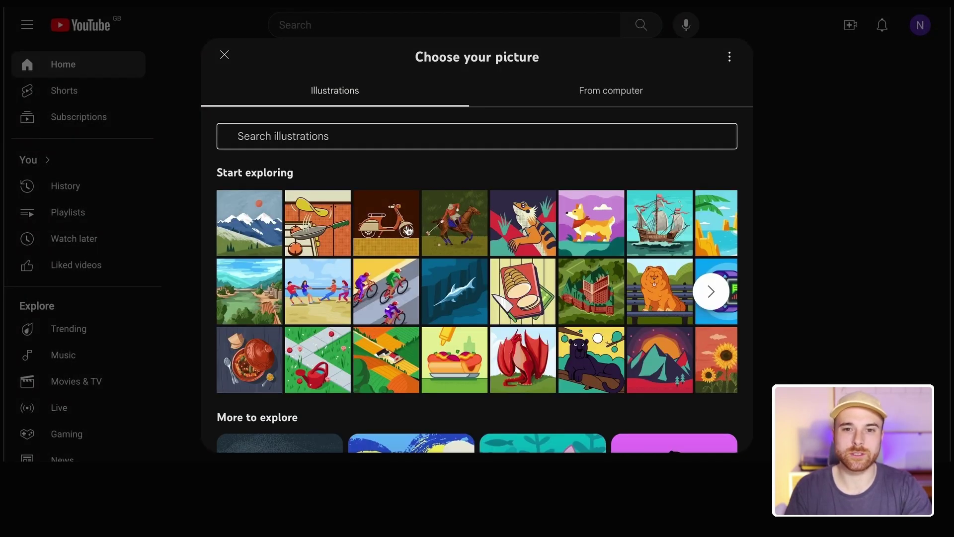
scroll(386, 222, "down", 6)
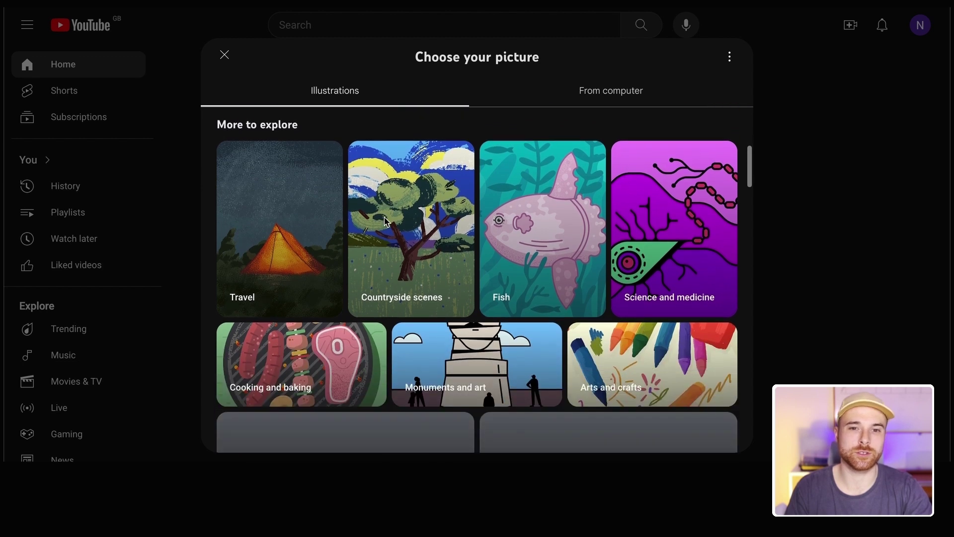
scroll(386, 222, "down", 3)
scroll(372, 198, "up", 10)
left_click(363, 136)
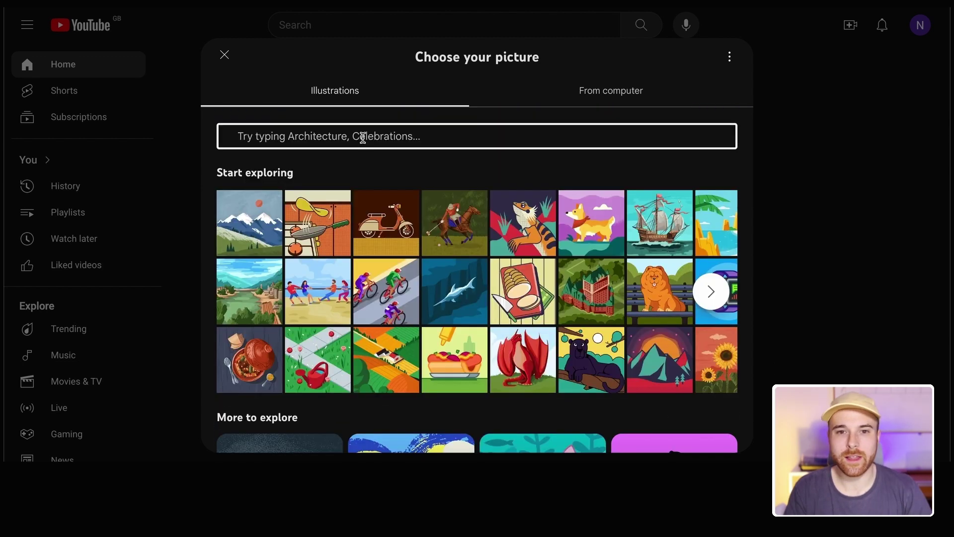
type("video")
key("Return")
left_click(475, 149)
left_click(312, 309)
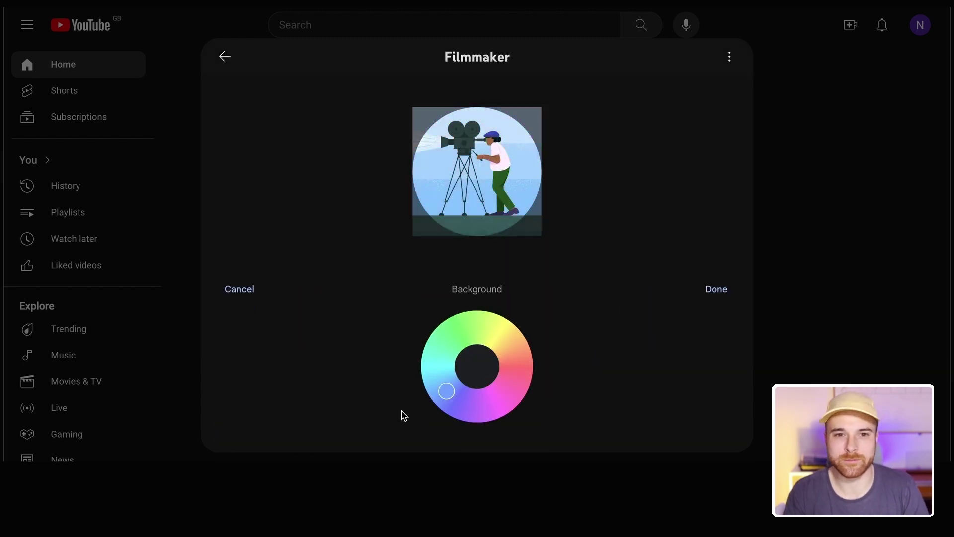
left_click(514, 361)
left_click(473, 430)
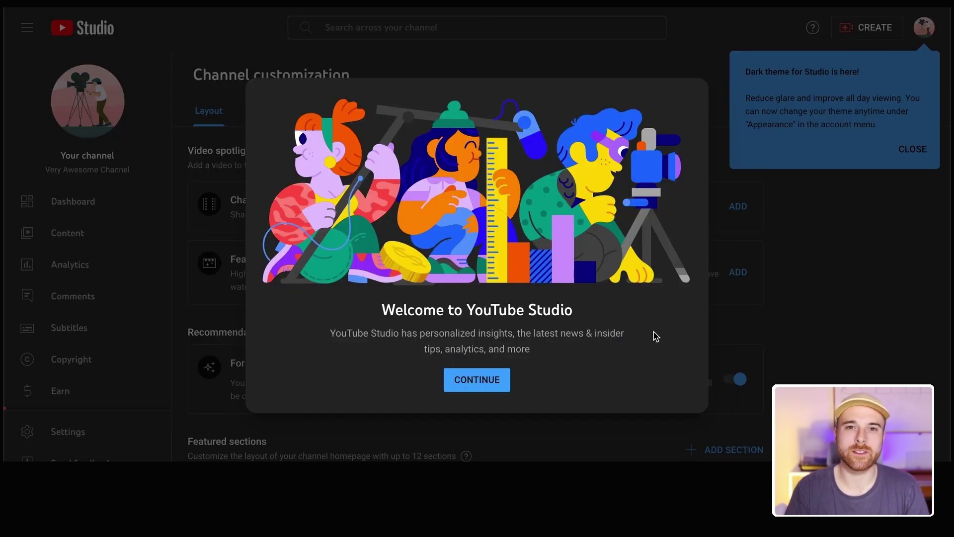
left_click(485, 383)
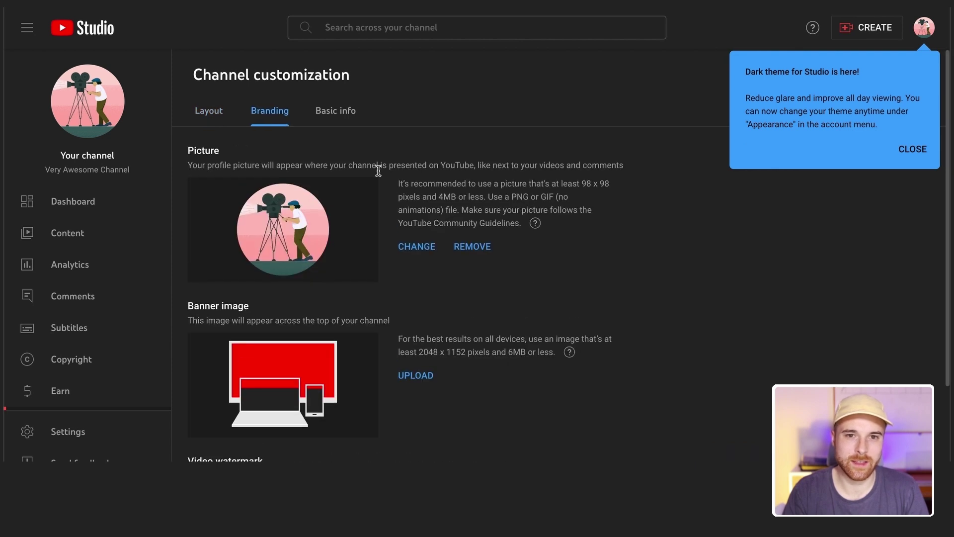
left_click(334, 111)
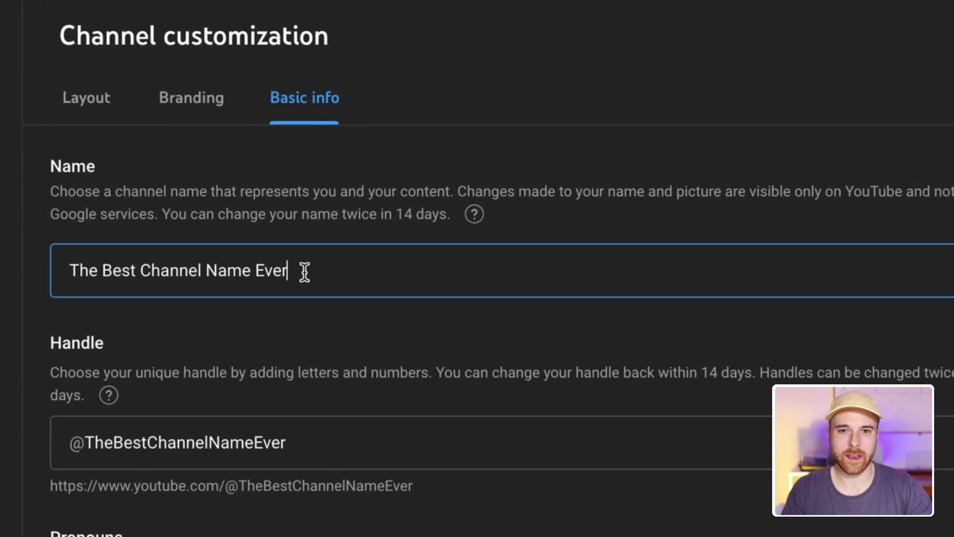
left_click_drag(304, 271, 49, 273)
type("Super Creative Channel")
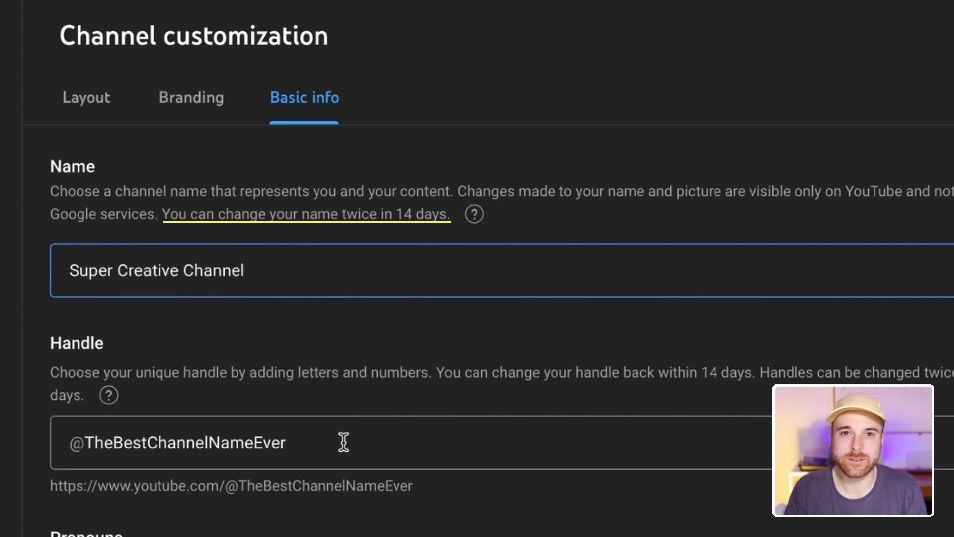
left_click_drag(341, 442, 76, 443)
type("SuperCreativeChannel")
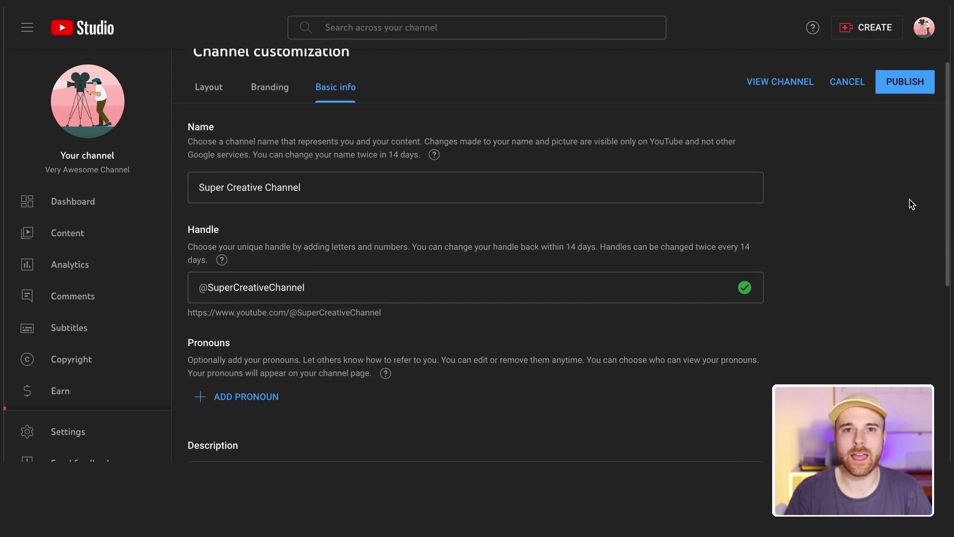
Copy an existing channel's entrepreneur-and-business description into the Description box
scroll(912, 203, "down", 2)
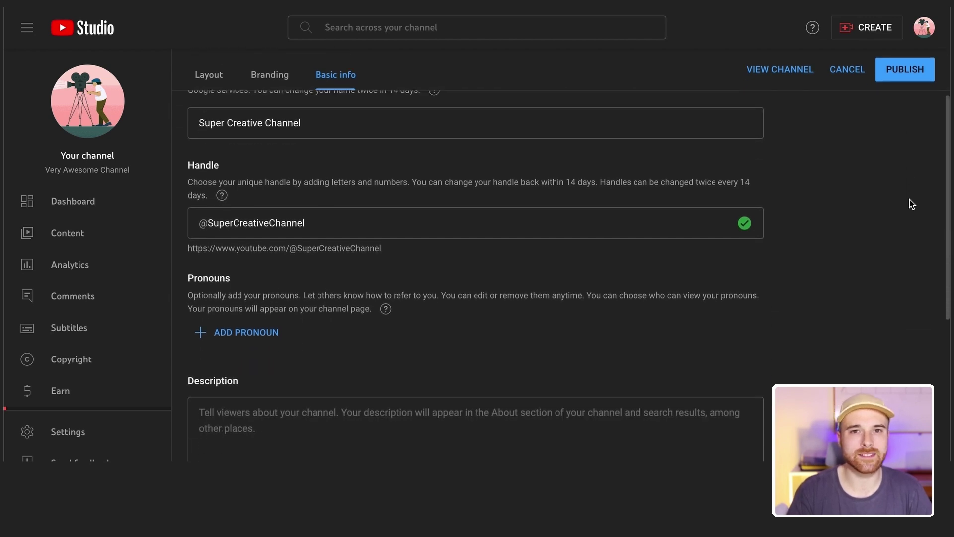
scroll(912, 203, "down", 1)
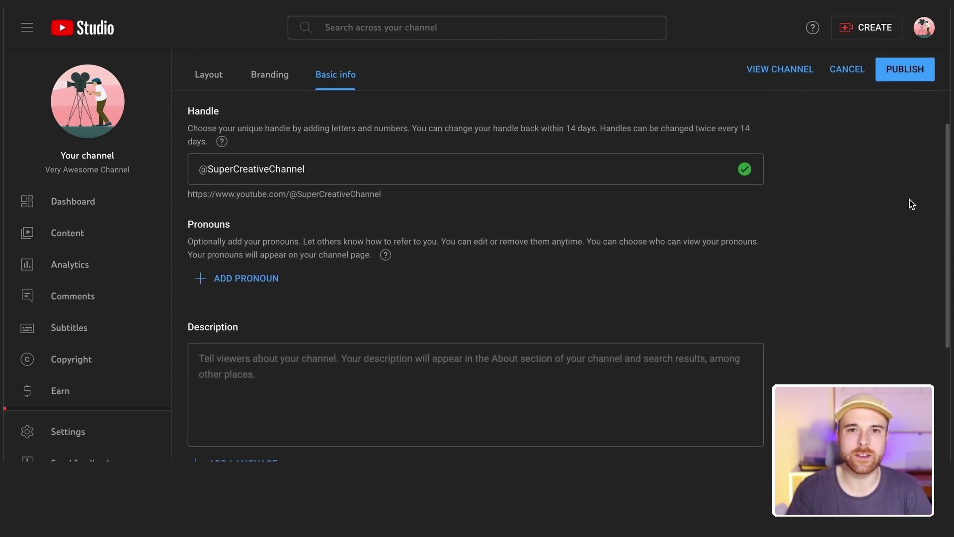
scroll(912, 204, "down", 2)
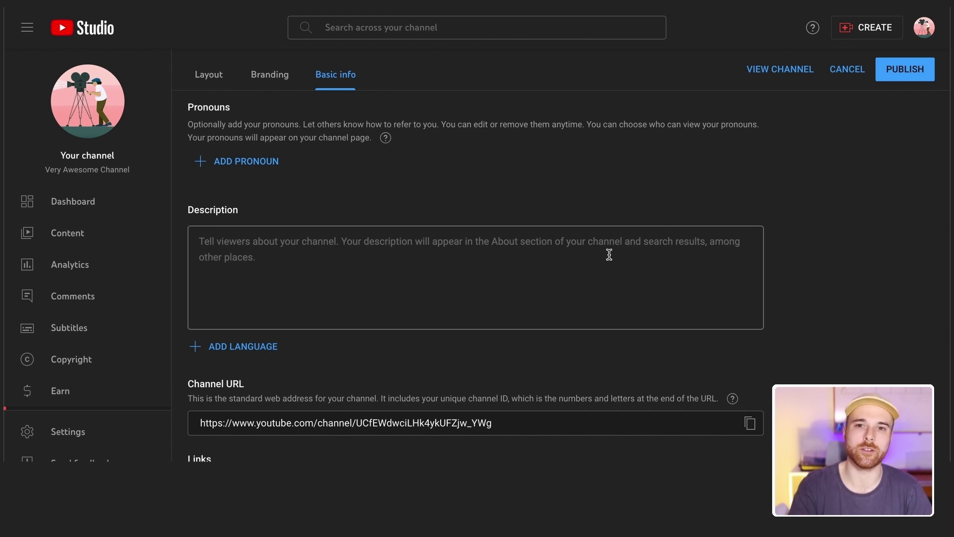
left_click(550, 250)
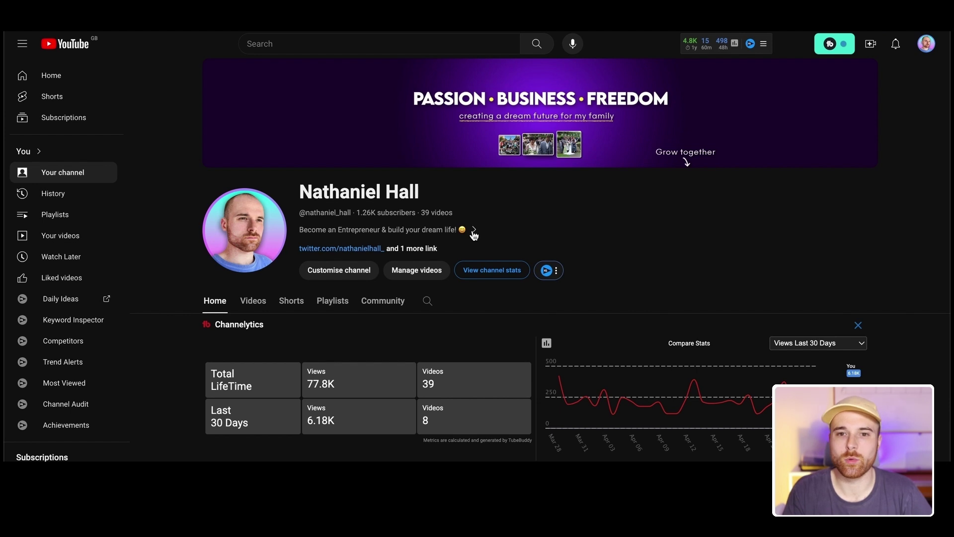
left_click(474, 235)
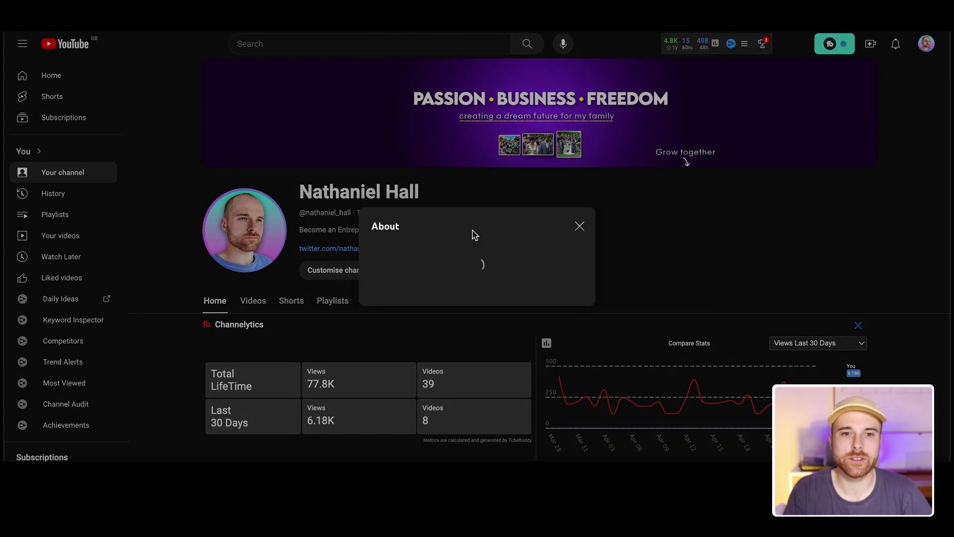
left_click_drag(397, 244, 343, 135)
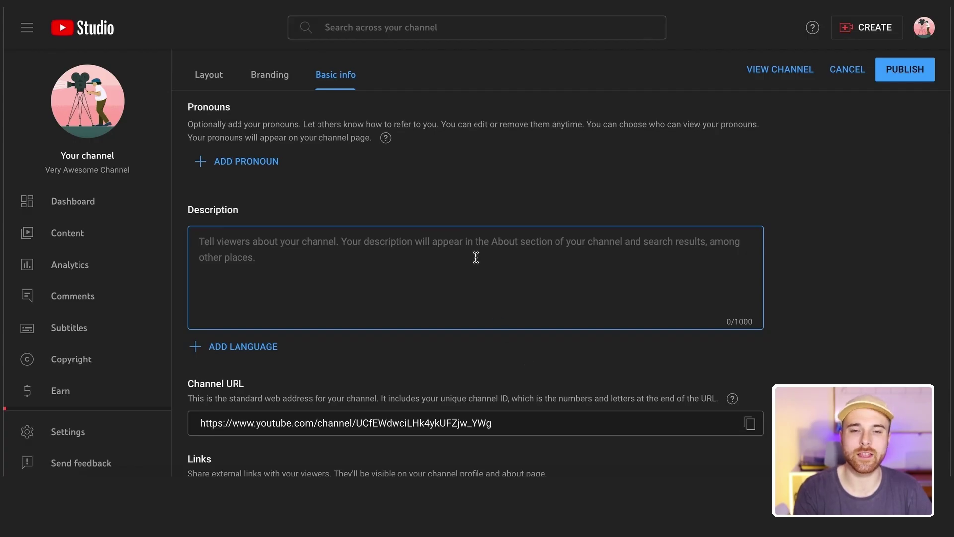
type("Become an Entrepreneur & build your dream life! 😄  Subscribe to get advice, tips and tricks about building a brand and business. You’ll learn productivity tips, business hacks and the psychology of creating content that builds an audience on social media.  Watch as I build a digital business to create financial freedom for my family. See my wins and failures, but learn tonnes with me along the way (I won't stop until the goal of financial freedom is achieved).  There is GOLD in you - so let’s dig it out and show it to the world 🤩  See you around!")
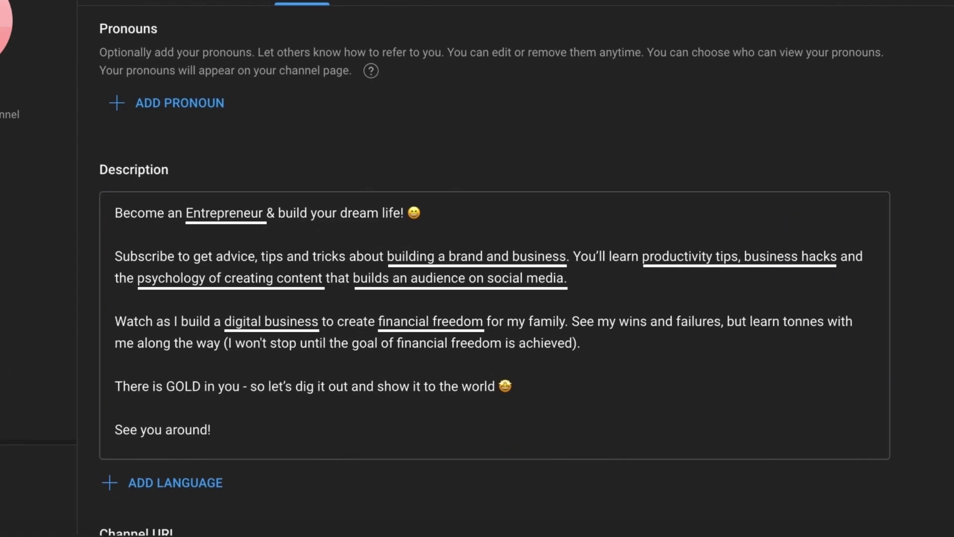
scroll(485, 404, "down", 3)
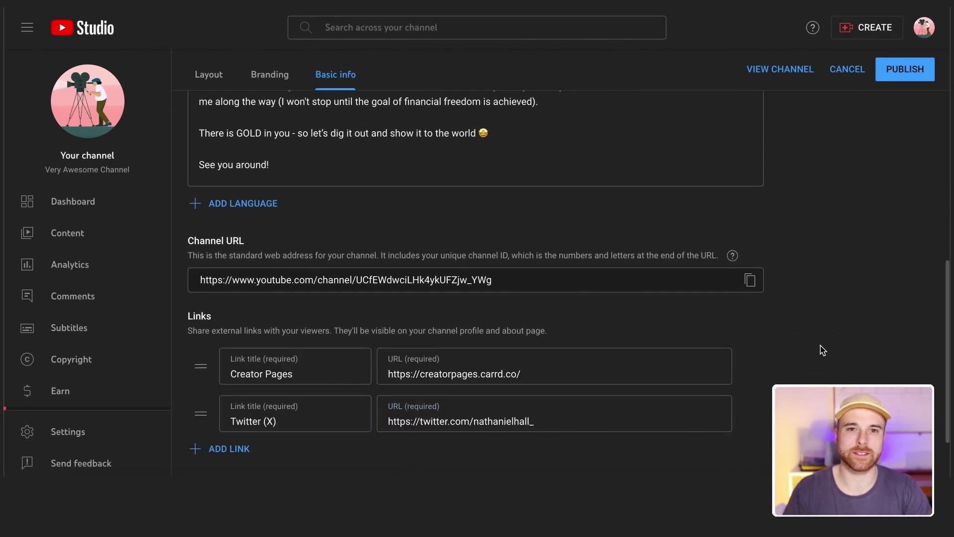
Fill in the business contact email field and publish the channel info changes
scroll(823, 350, "down", 2)
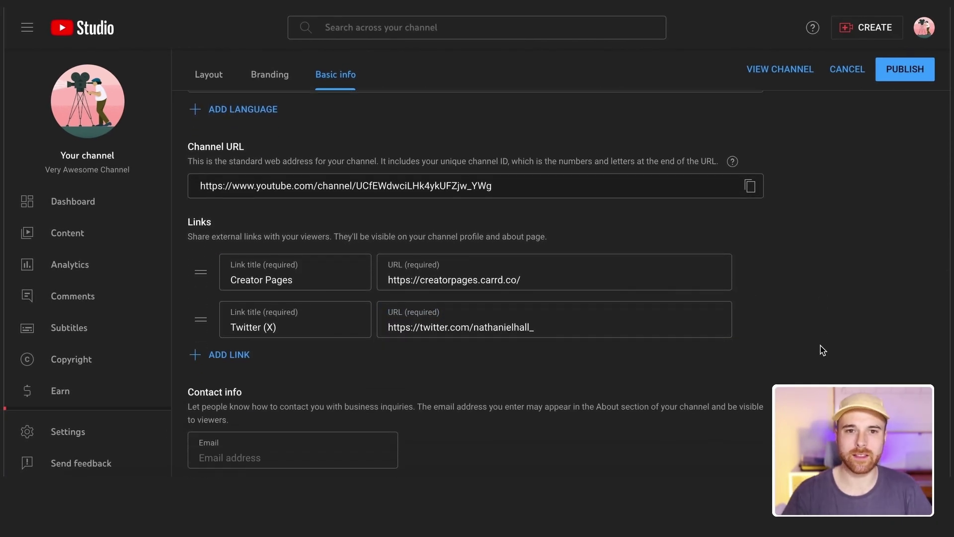
left_click(330, 454)
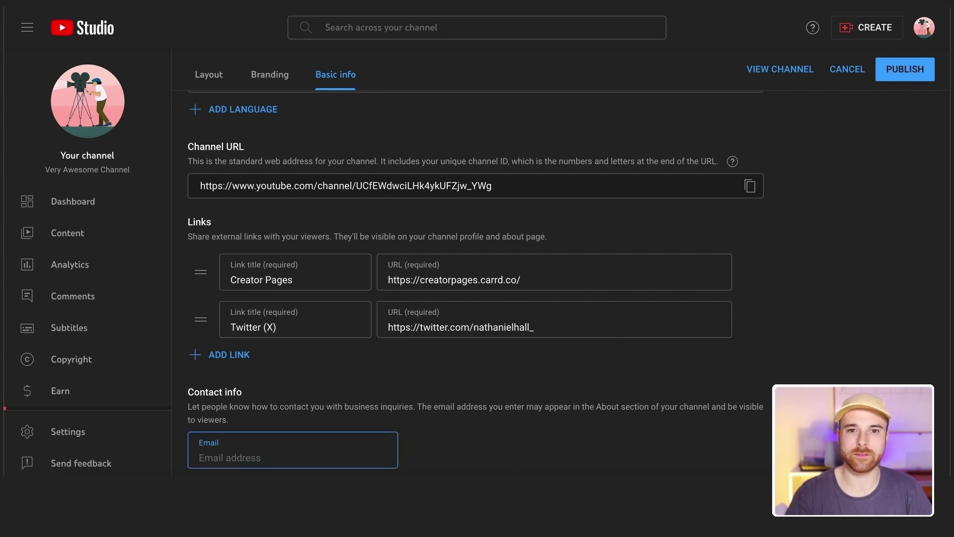
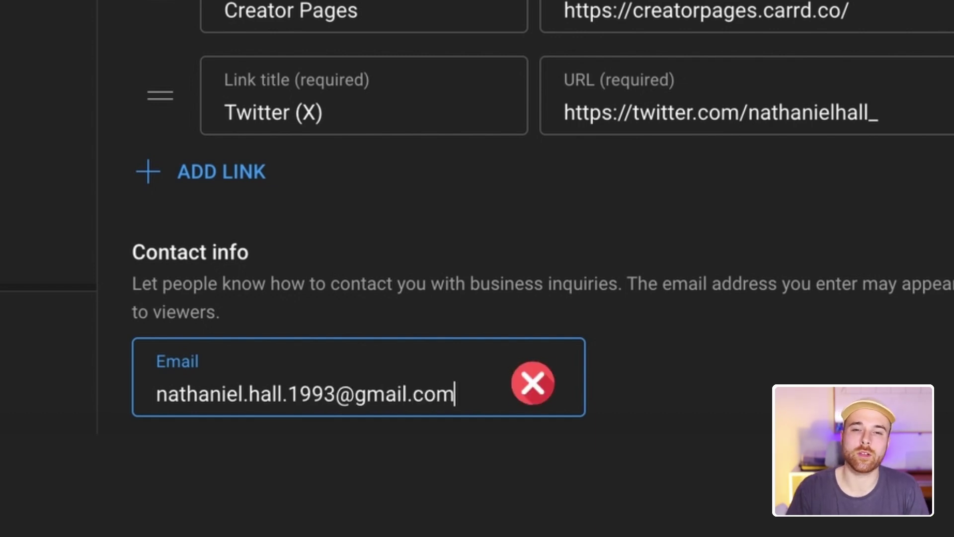
left_click(778, 342)
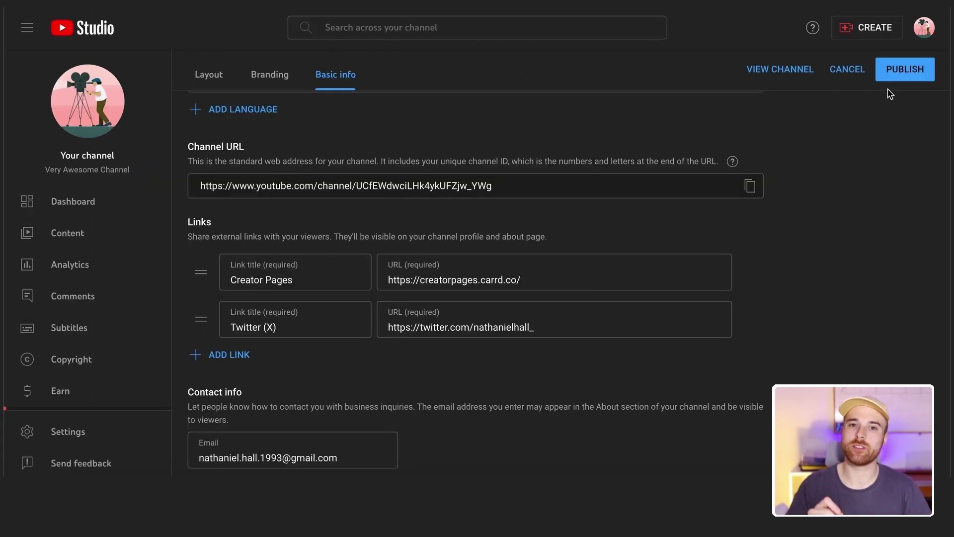
left_click(905, 69)
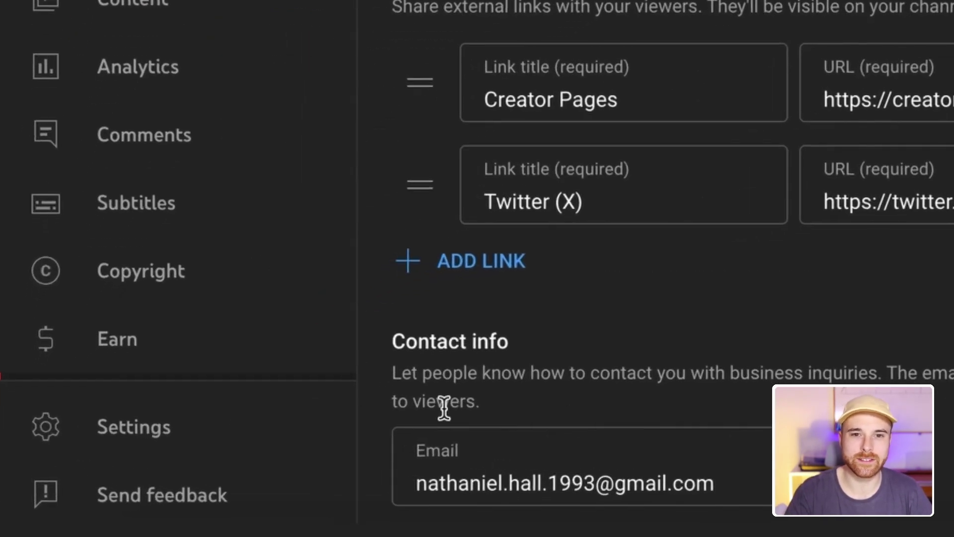
Open Settings > Channel > Feature eligibility and expand the standard features
left_click(259, 420)
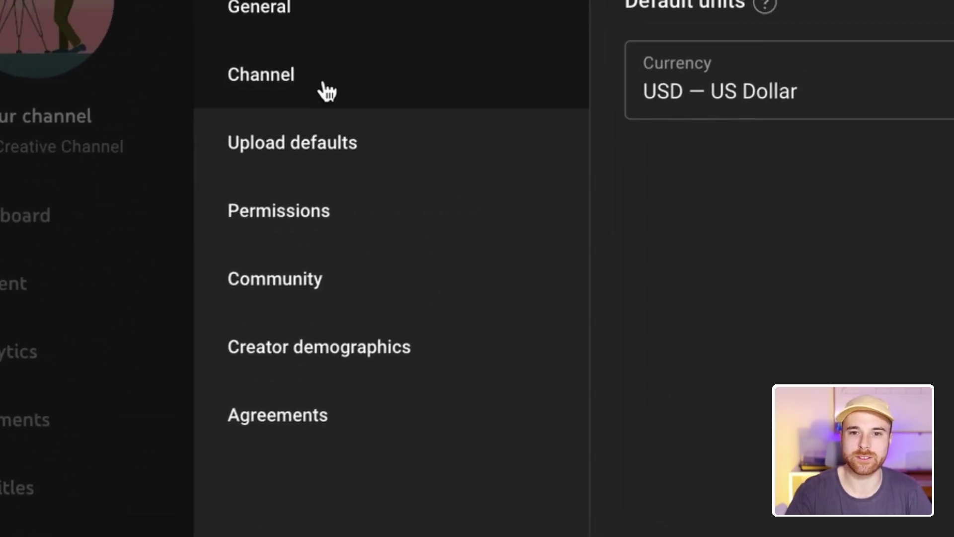
left_click(326, 89)
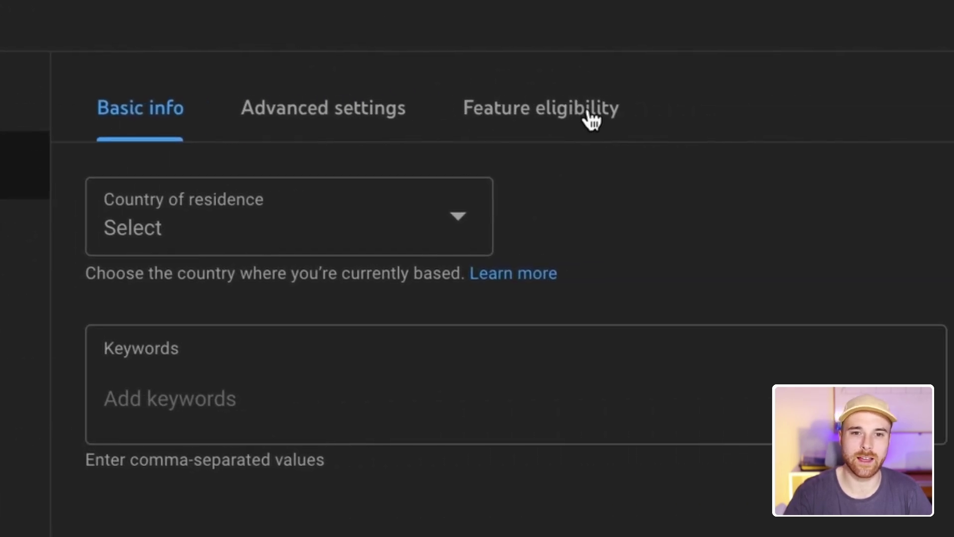
left_click(755, 119)
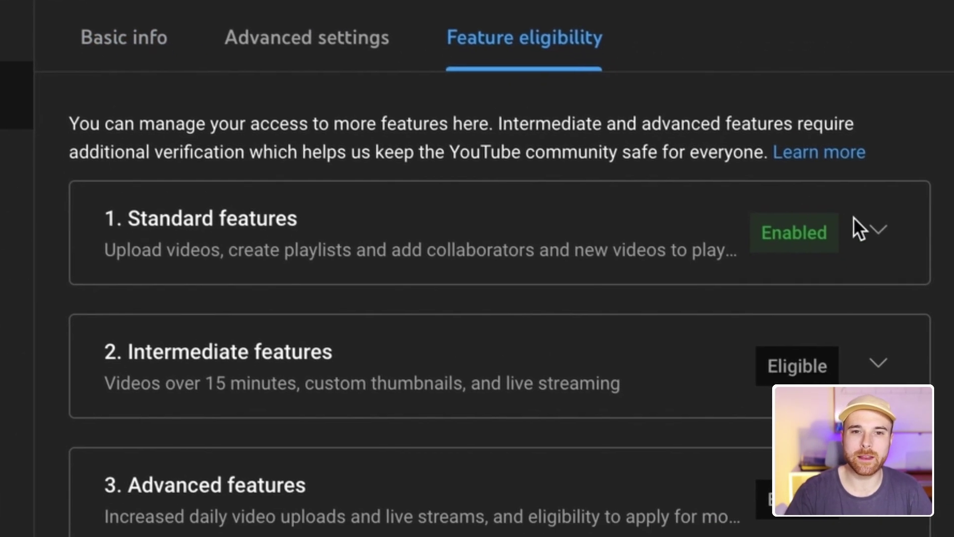
left_click(875, 229)
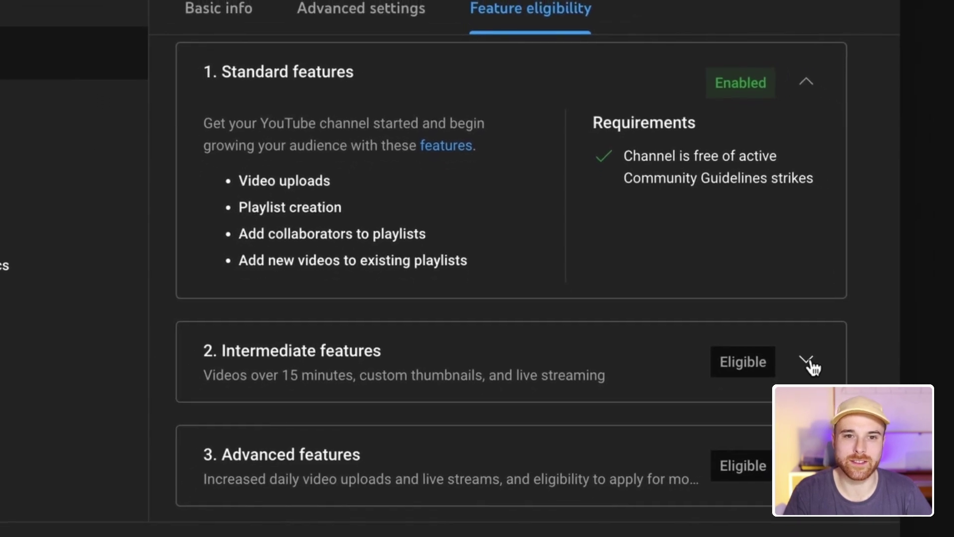
Expand and read through the intermediate and advanced feature requirements
left_click(807, 362)
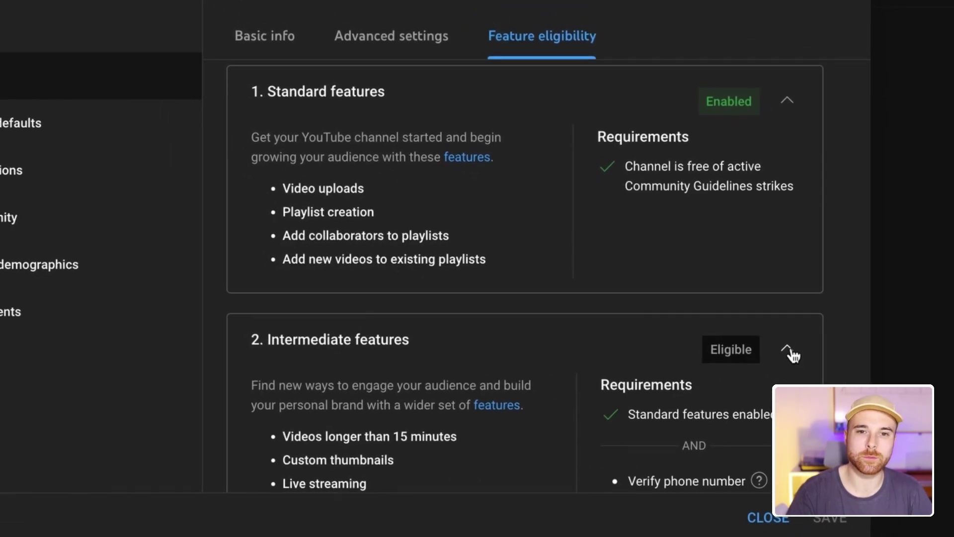
scroll(794, 354, "down", 3)
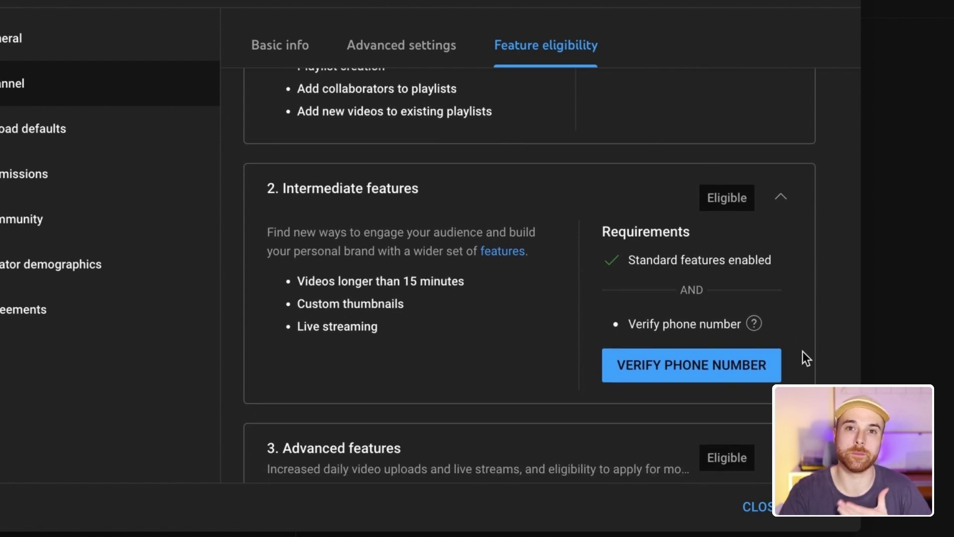
scroll(803, 350, "down", 1)
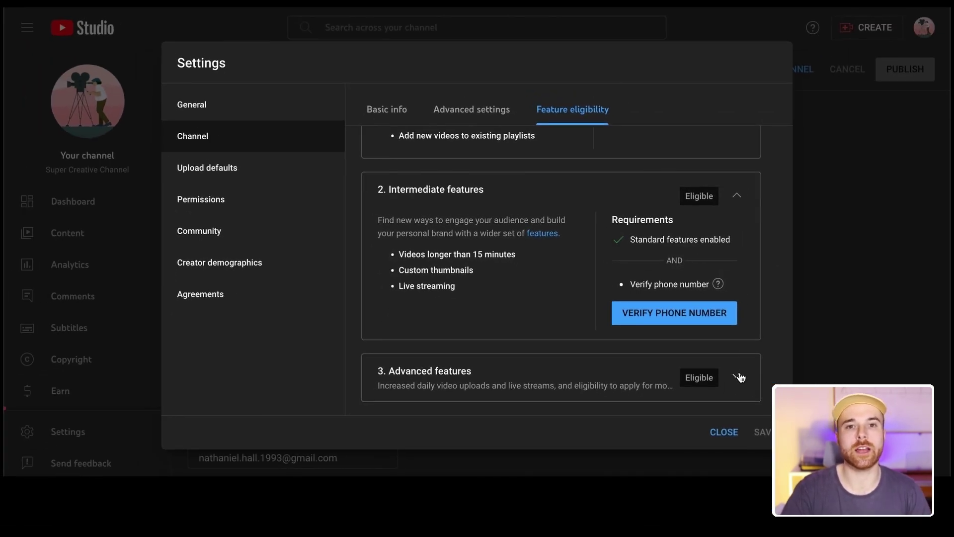
left_click(738, 378)
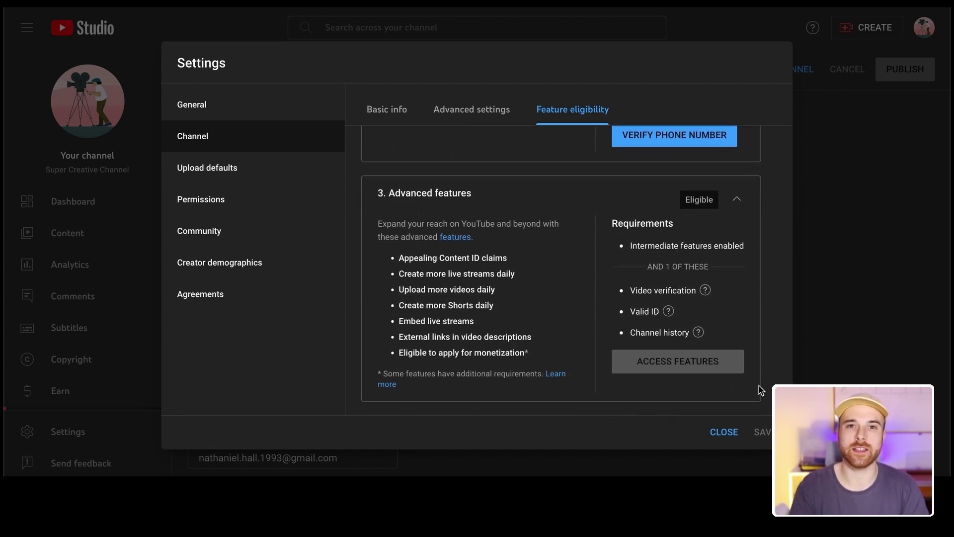
scroll(757, 352, "up", 1)
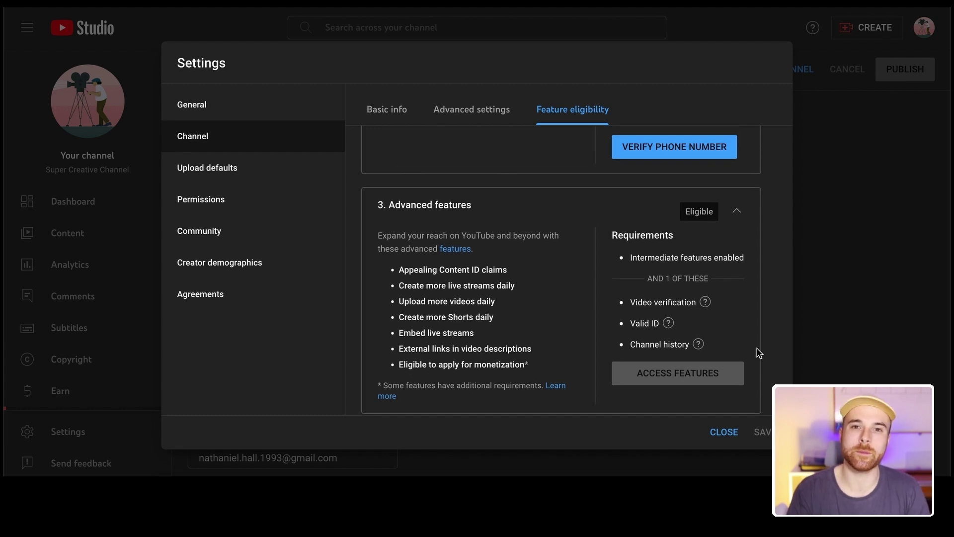
scroll(757, 351, "up", 1)
scroll(757, 352, "up", 3)
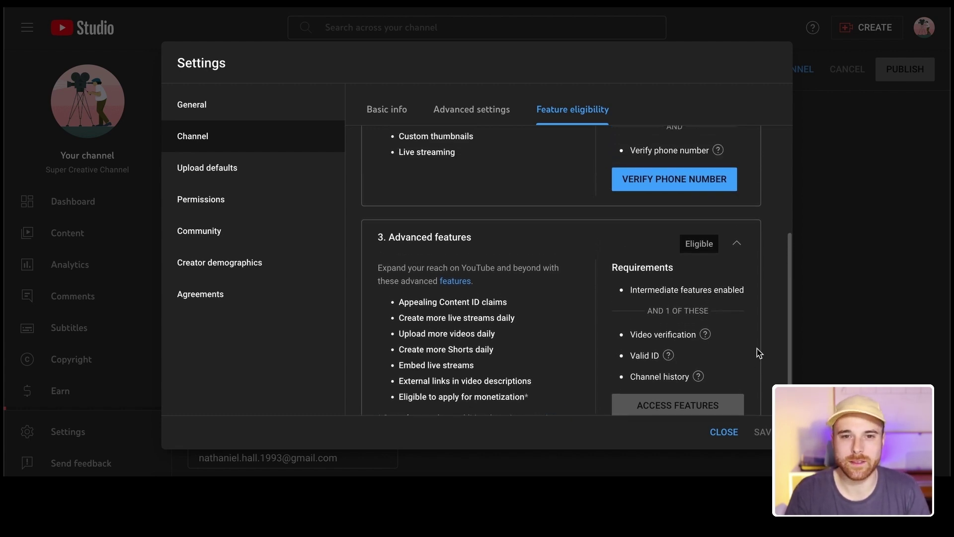
scroll(757, 352, "up", 1)
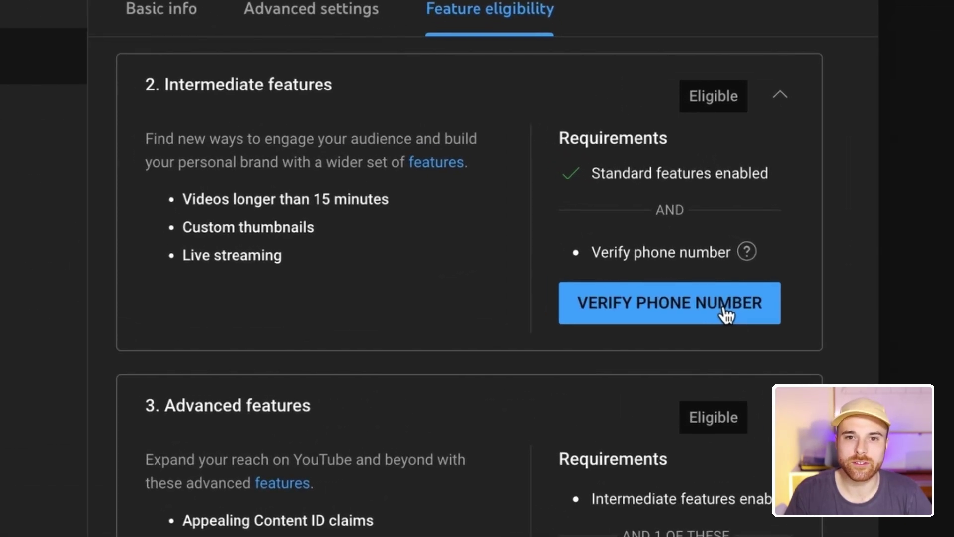
Start phone verification, recheck advanced features, then show the Basic info tab
left_click(726, 313)
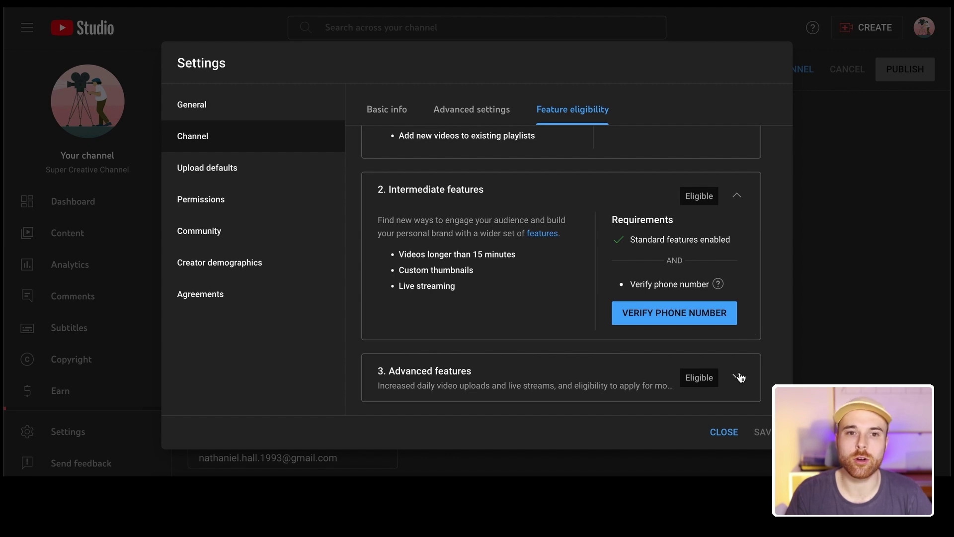
left_click(738, 376)
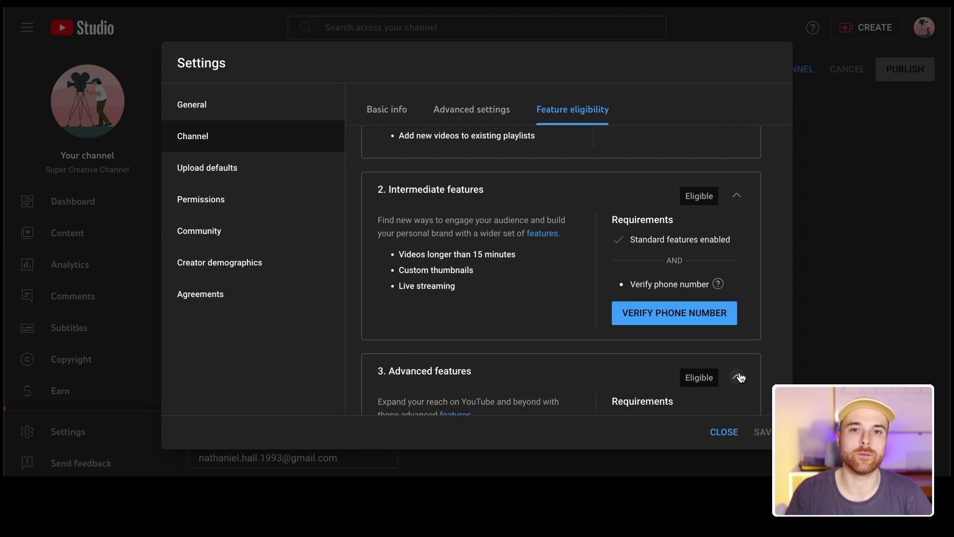
scroll(739, 377, "down", 2)
scroll(739, 375, "down", 2)
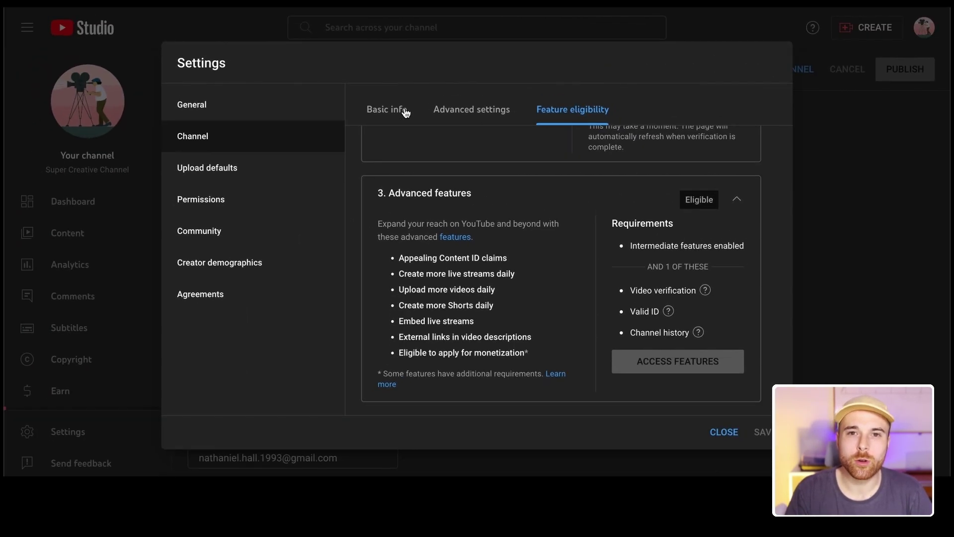
left_click(394, 111)
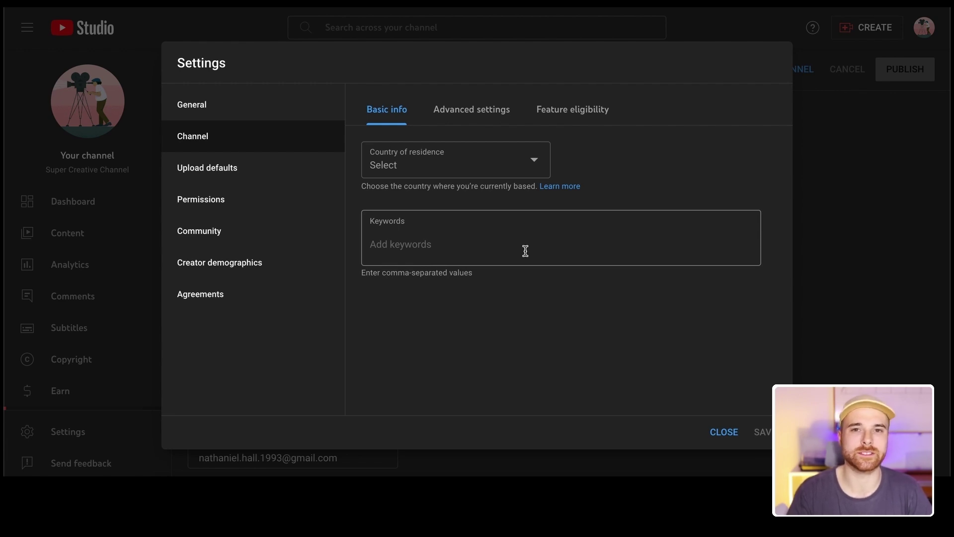
Add the keywords food, chef and cook, then delete all channel keywords
left_click(524, 247)
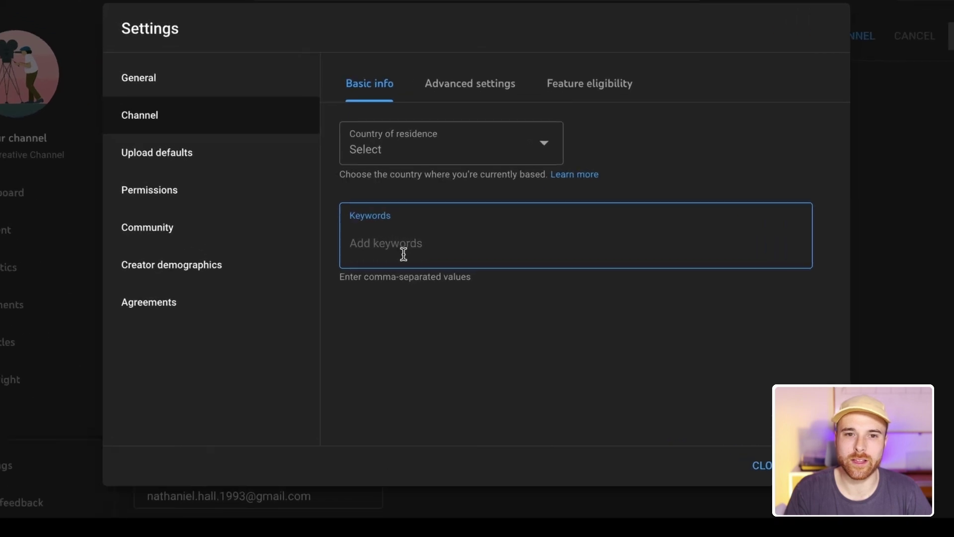
type("food")
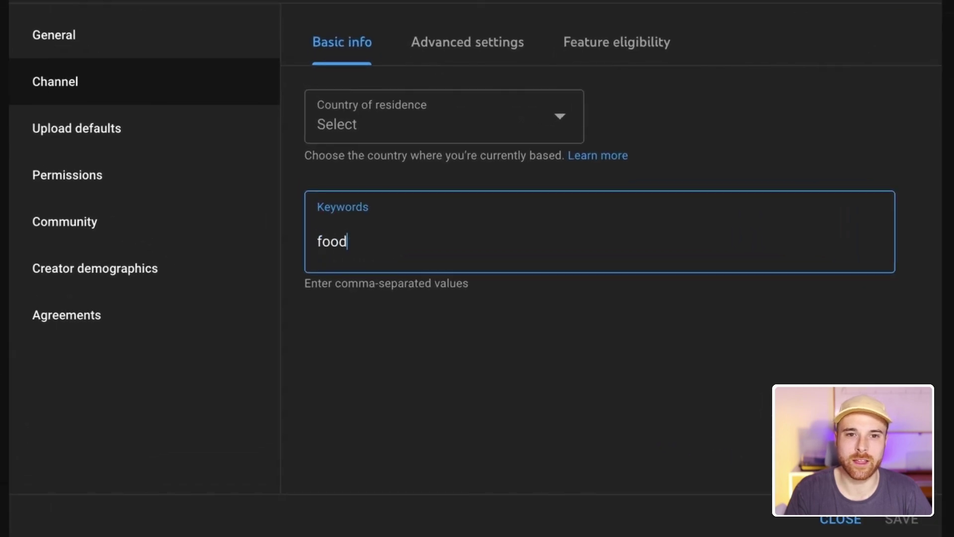
key("Return")
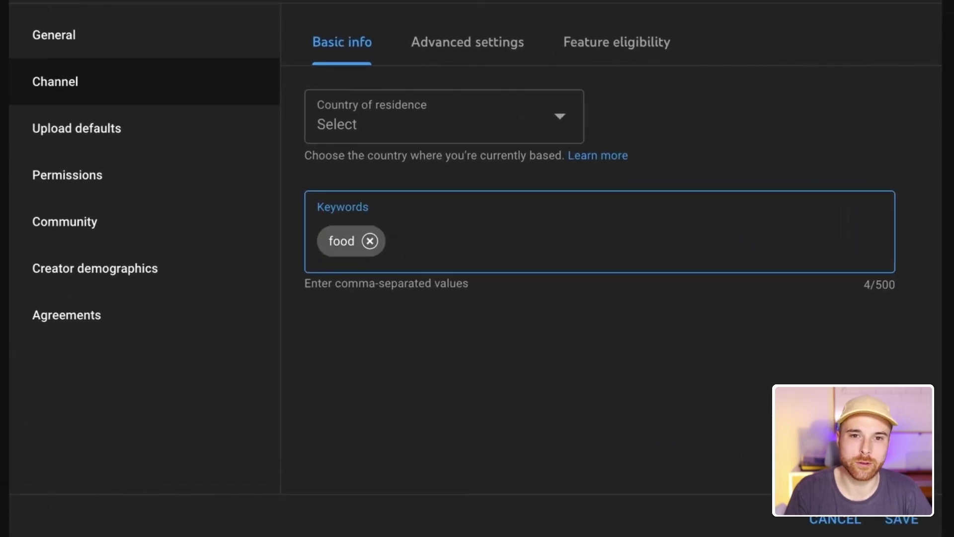
type("chef")
key("Return")
type("cook")
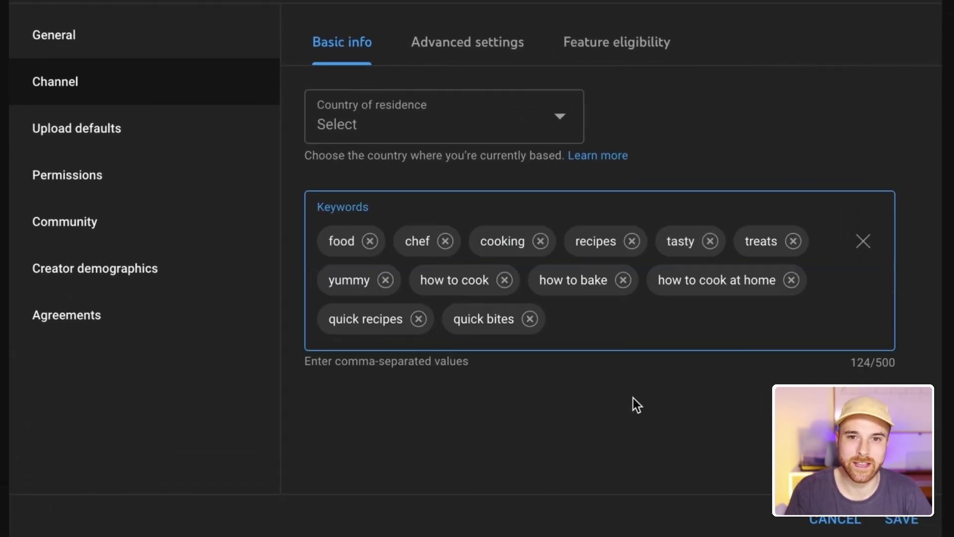
left_click(628, 416)
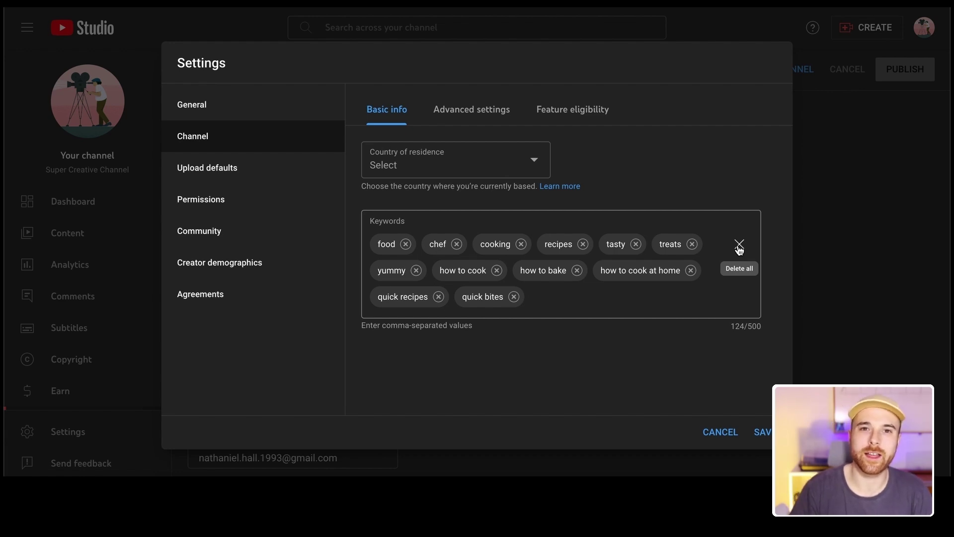
left_click(739, 246)
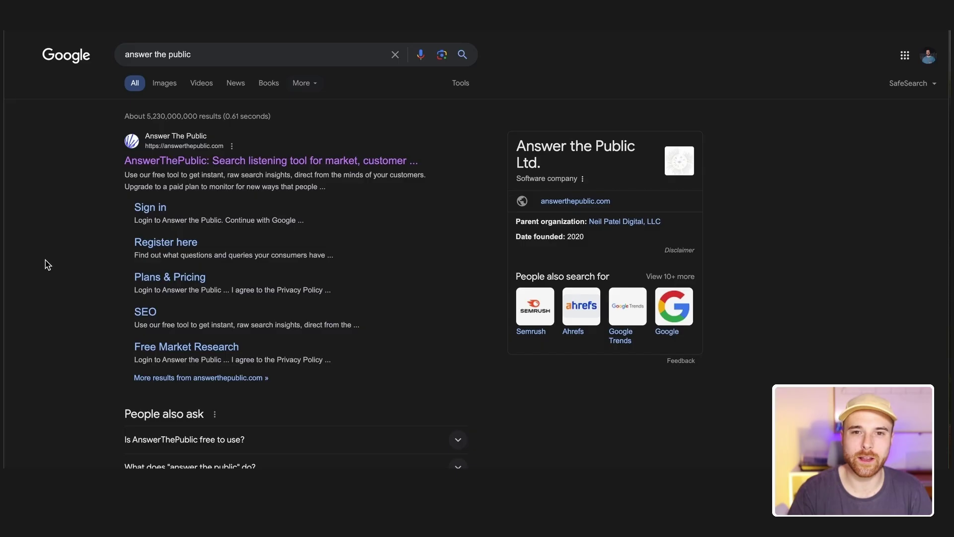
Search AnswerThePublic's YouTube data for 'how to cook' and scroll the results
left_click(191, 163)
left_click(300, 314)
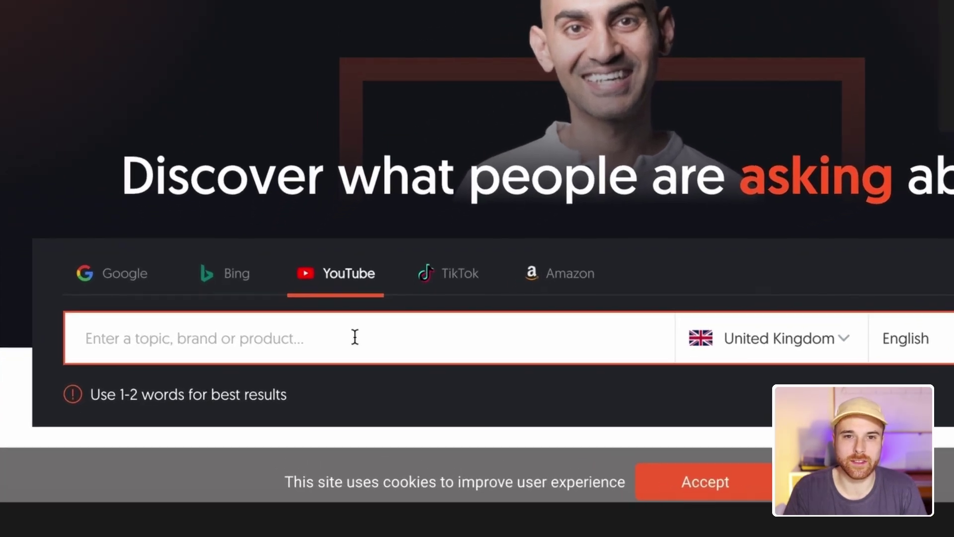
left_click(313, 352)
type("how to cook")
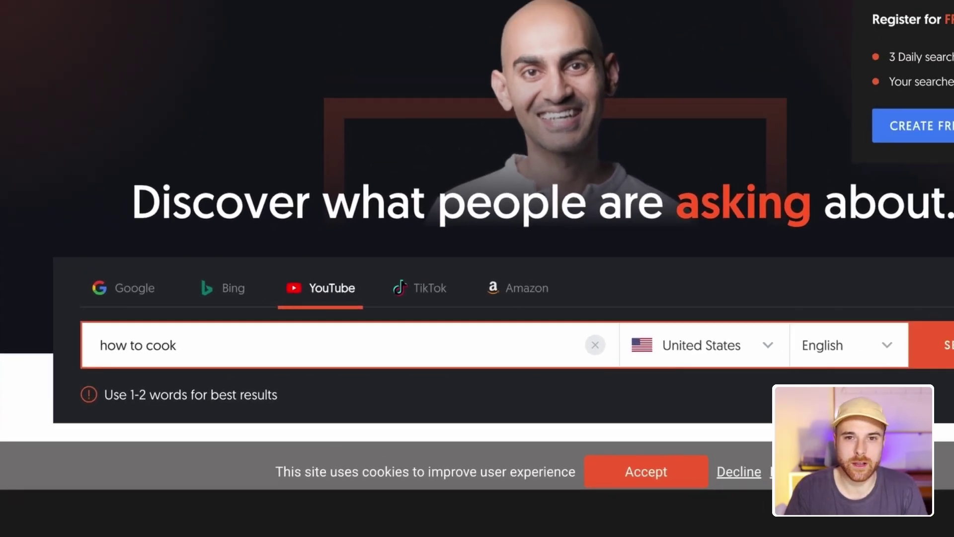
key("Return")
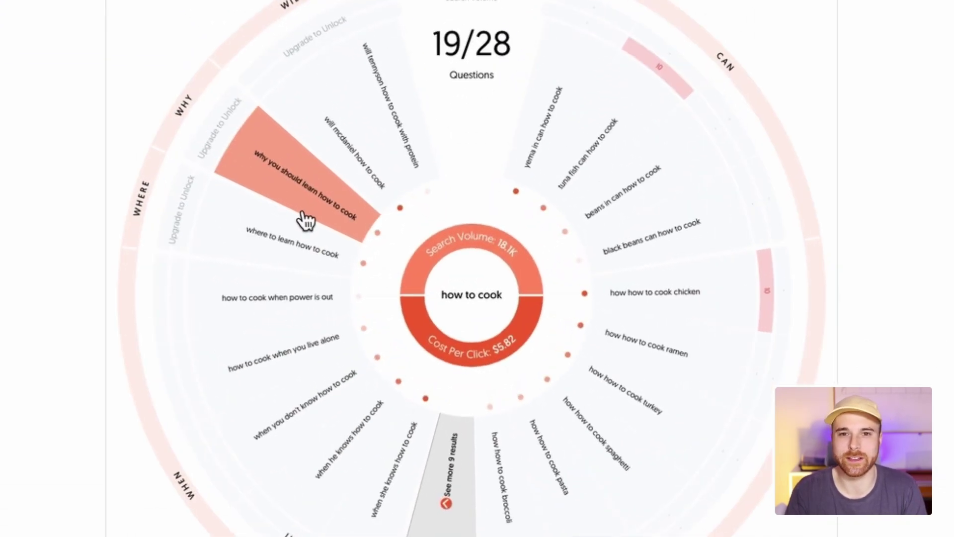
scroll(197, 347, "down", 15)
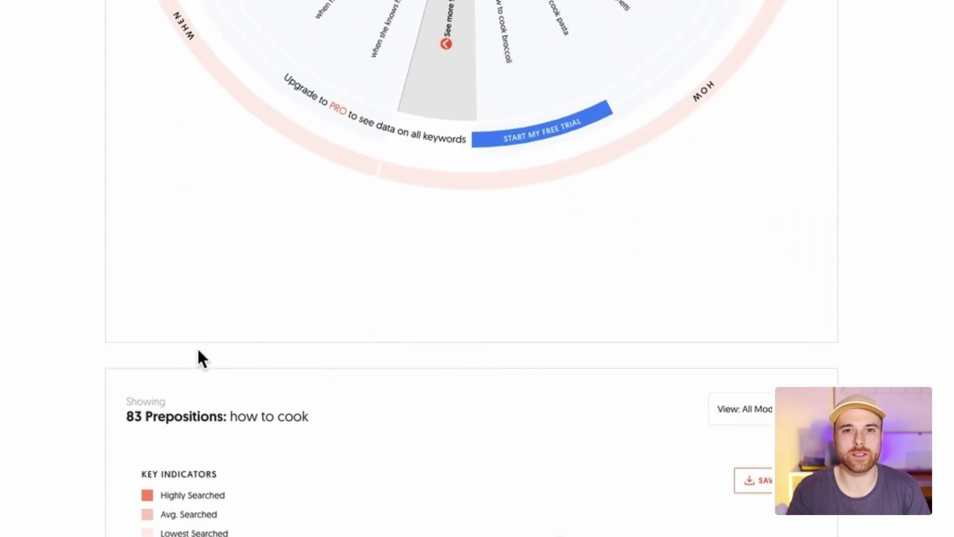
scroll(198, 348, "down", 5)
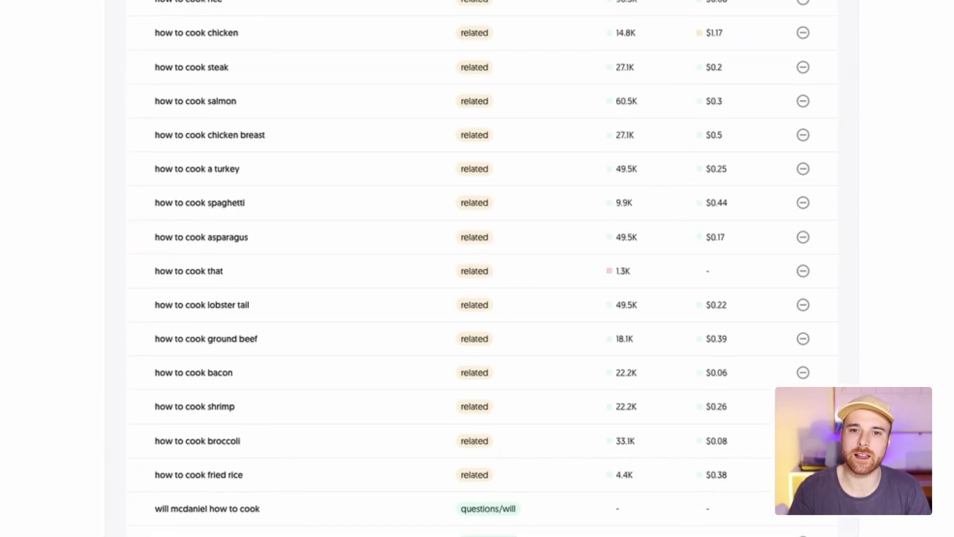
scroll(474, 268, "down", 5)
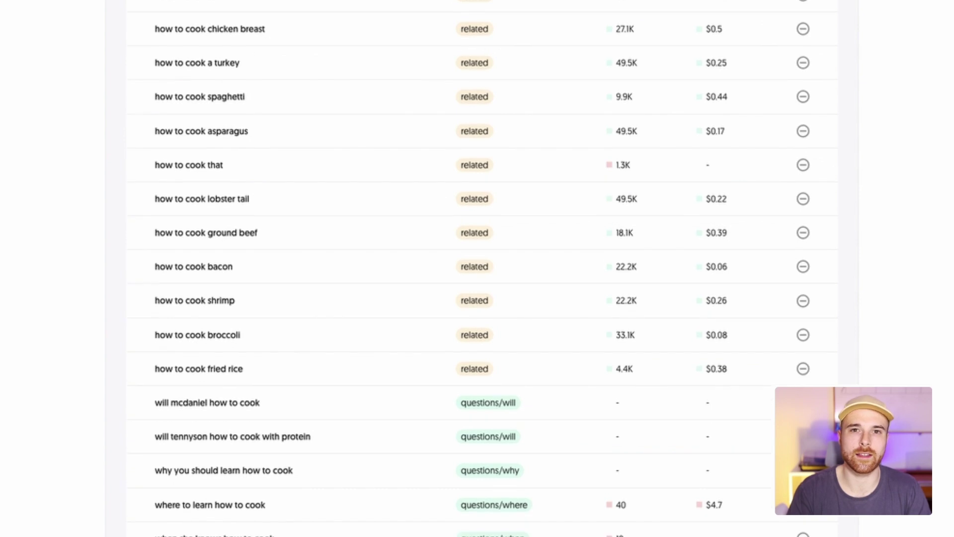
scroll(474, 268, "down", 13)
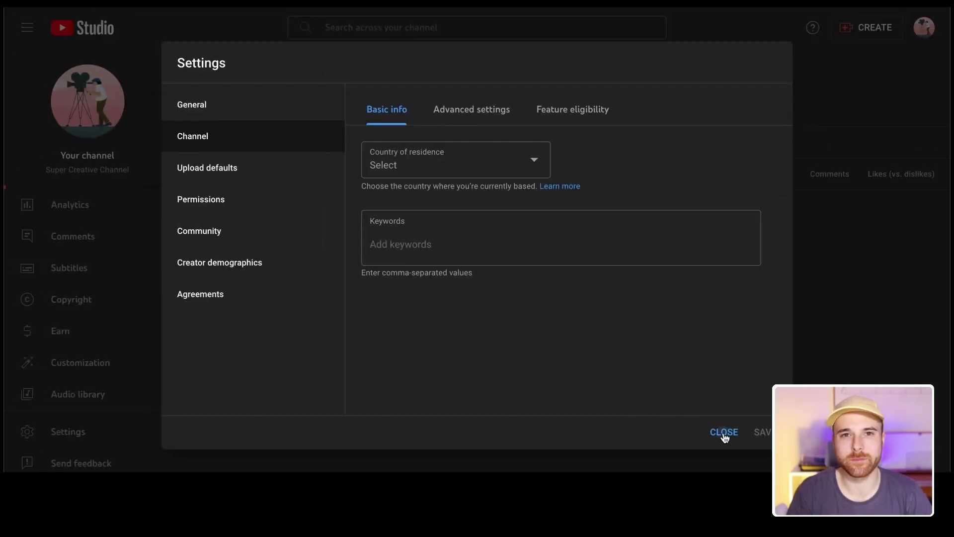
Close Settings and go to the Branding tab of Channel customization
left_click(724, 432)
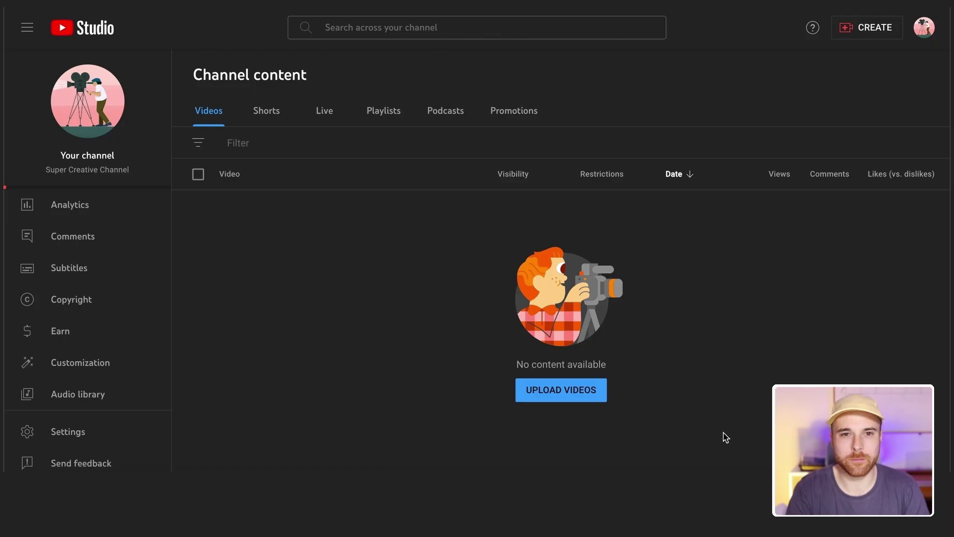
left_click(116, 363)
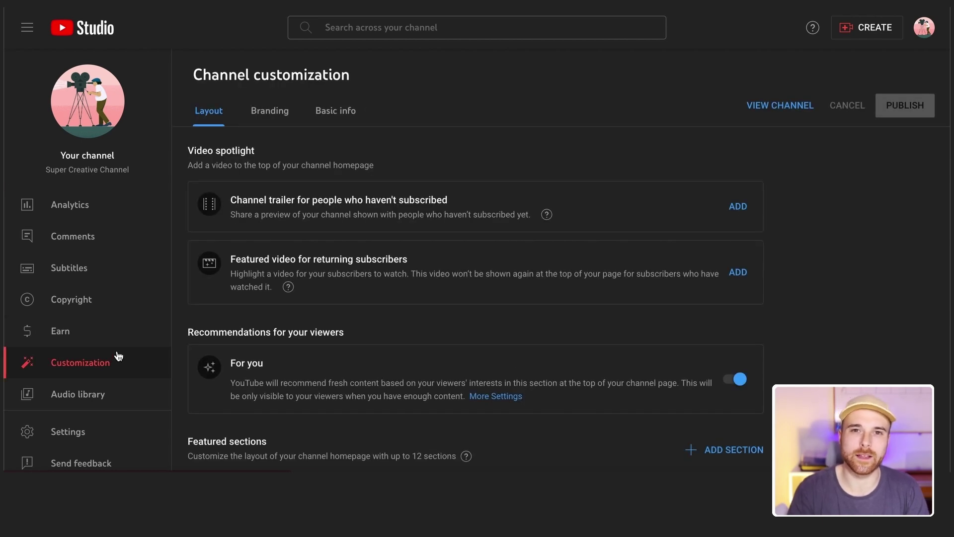
left_click(282, 119)
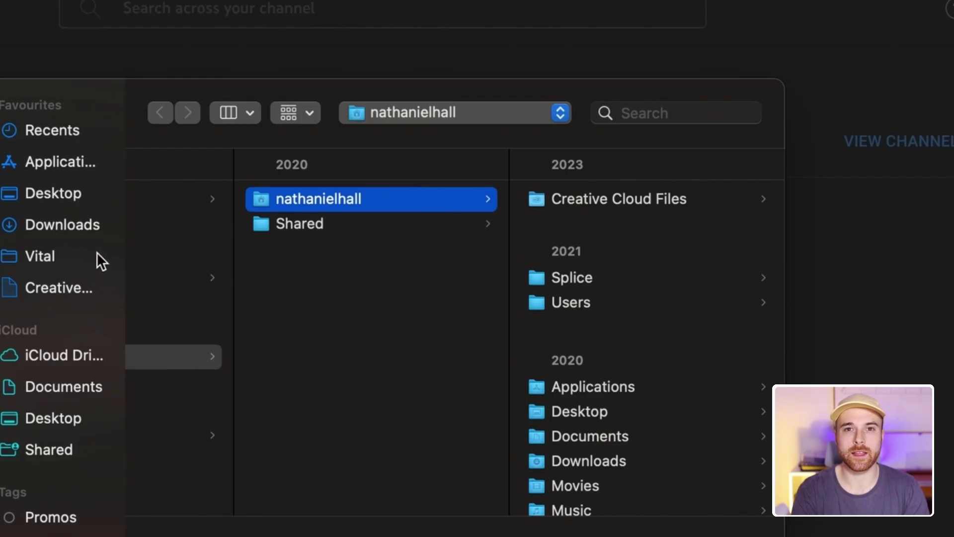
Search Downloads for 'banner' and preview the candidate banner images
left_click(94, 221)
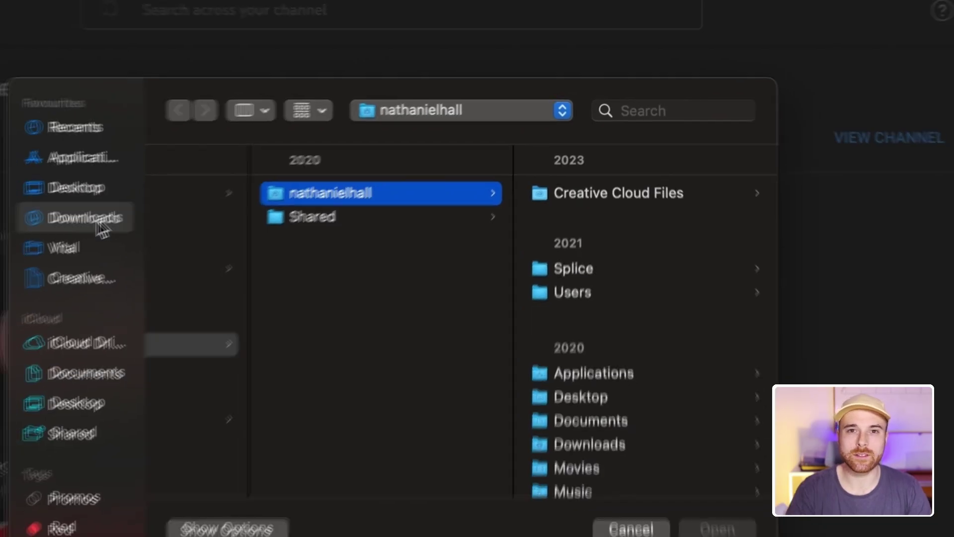
left_click(648, 91)
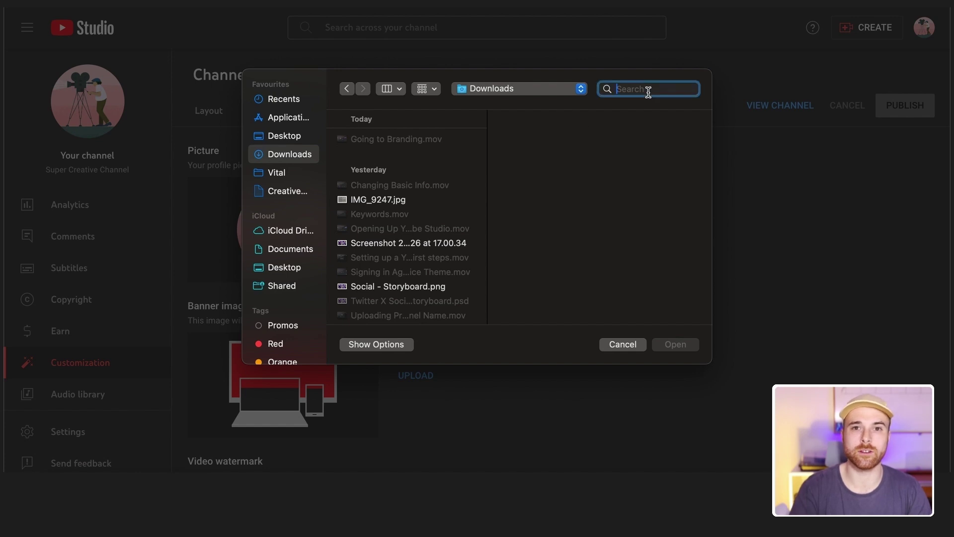
type("banner")
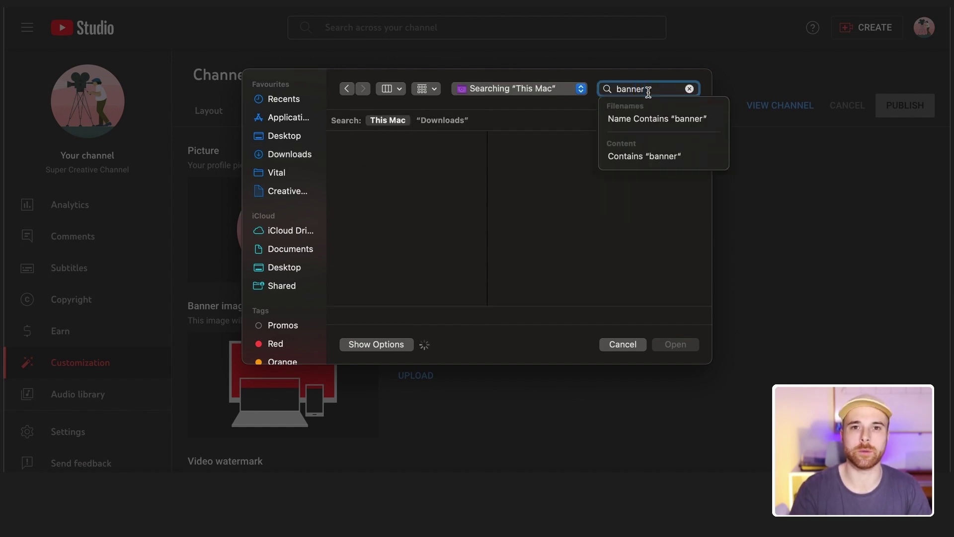
left_click(461, 121)
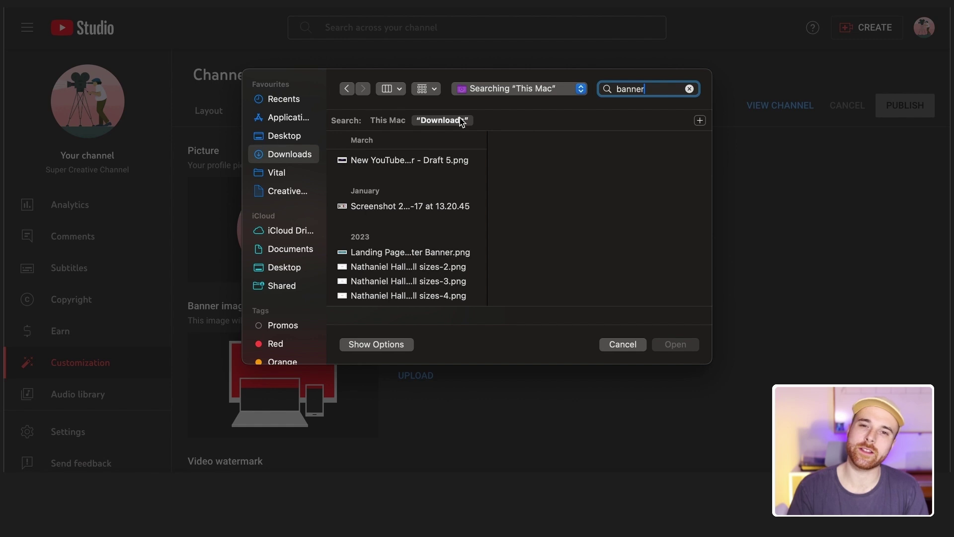
left_click(444, 159)
left_click(408, 254)
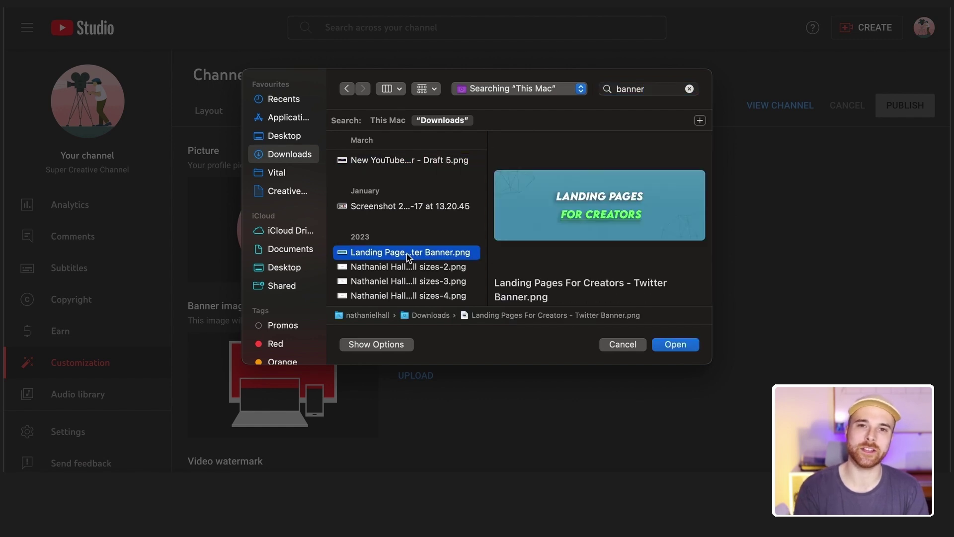
scroll(403, 274, "down", 6)
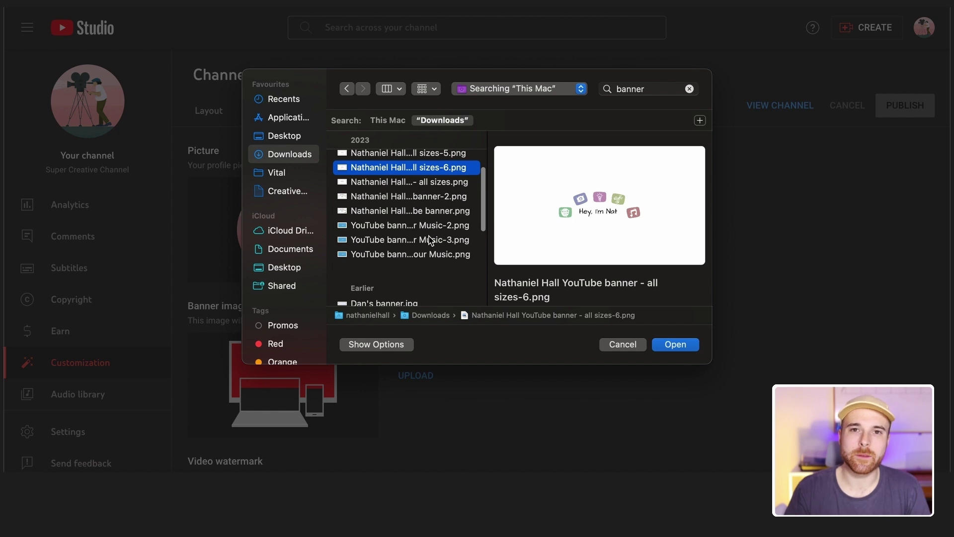
left_click(430, 239)
scroll(431, 239, "down", 6)
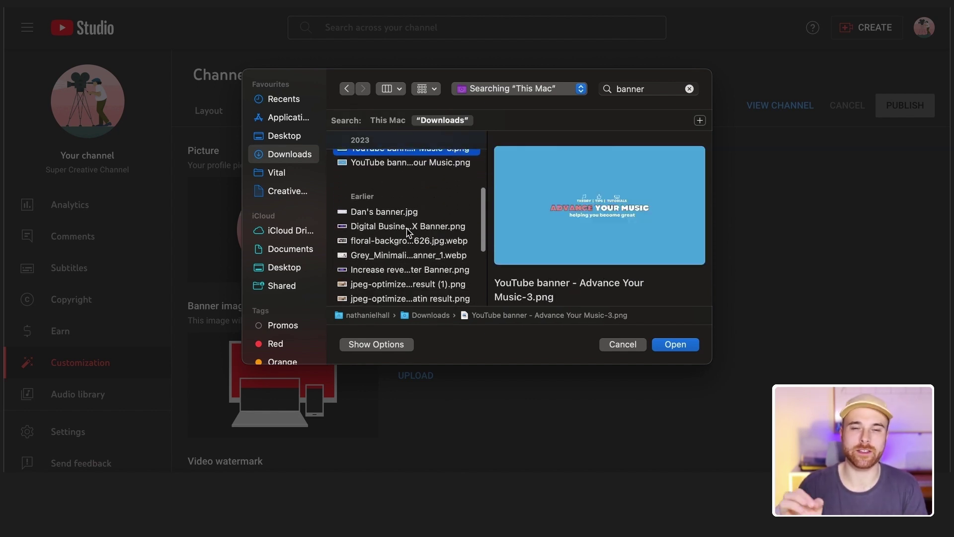
left_click(407, 229)
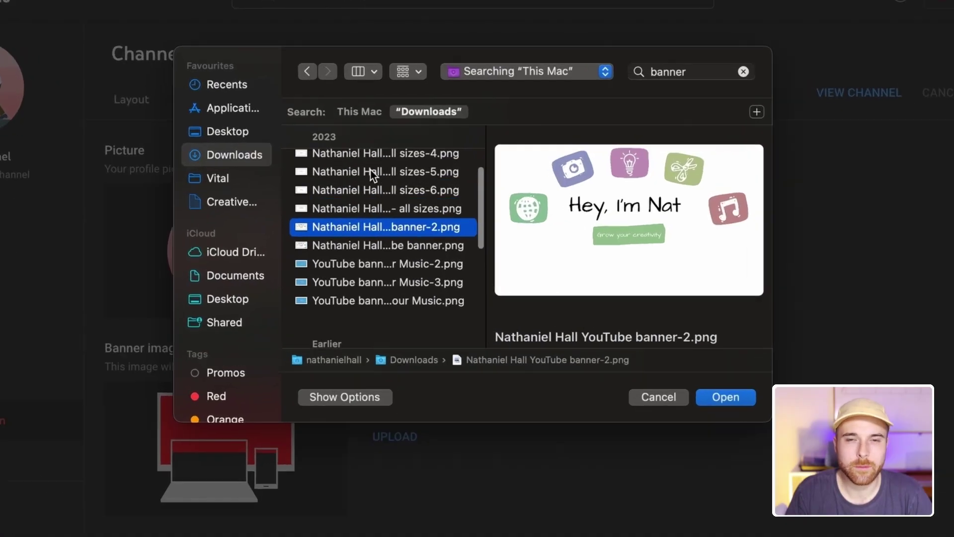
scroll(372, 174, "up", 3)
left_click(383, 180)
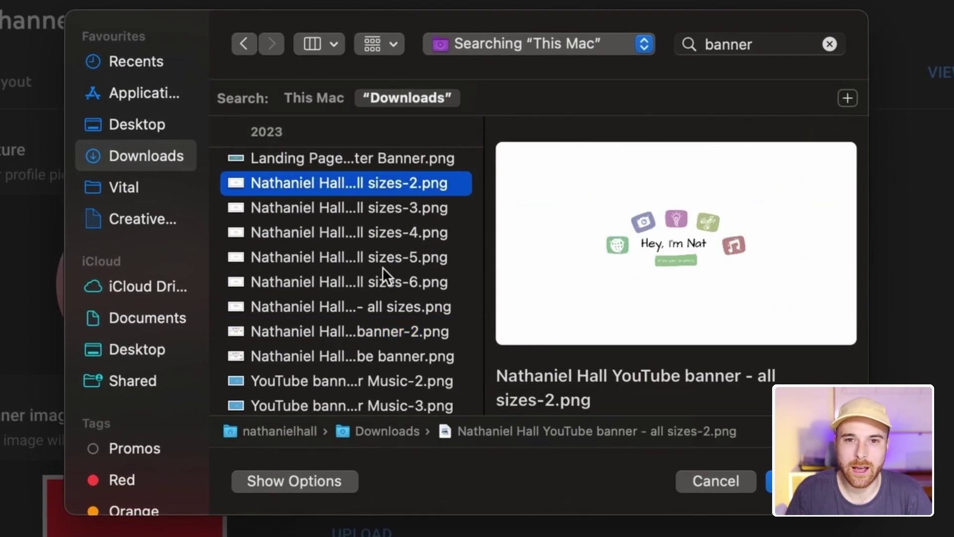
scroll(382, 267, "down", 5)
Upload 'Notion Banner - Your Free Guide!.png' as the banner, keeping the full crop area
left_click(334, 354)
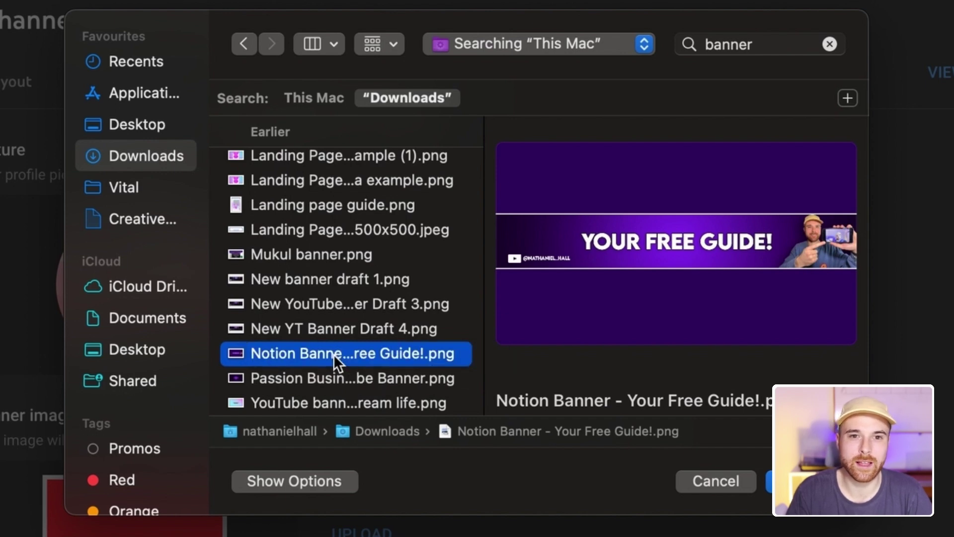
double_click(333, 353)
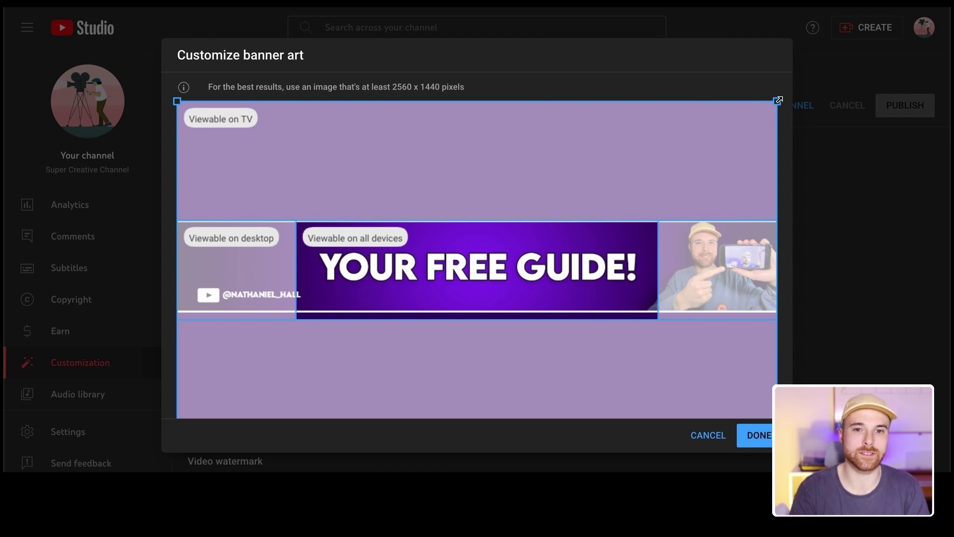
left_click_drag(778, 100, 795, 75)
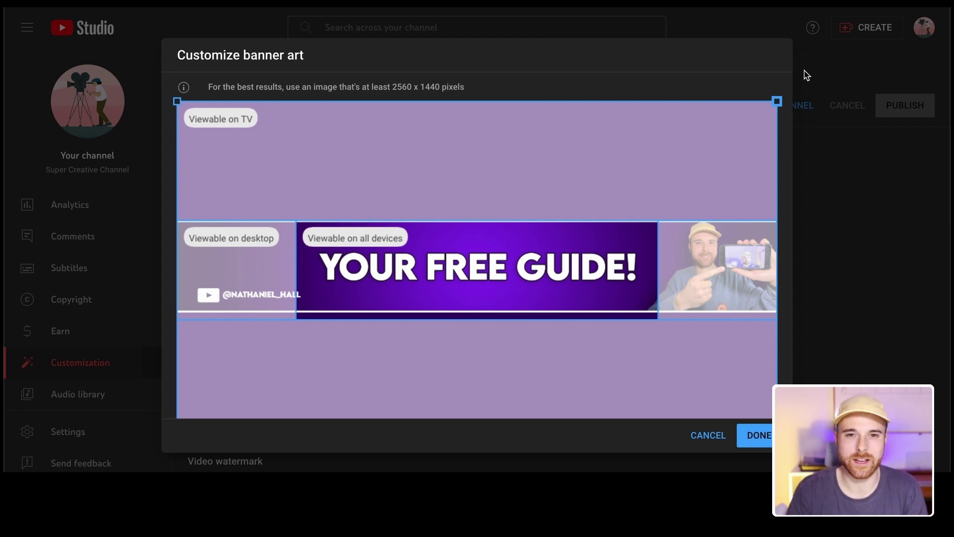
left_click(760, 435)
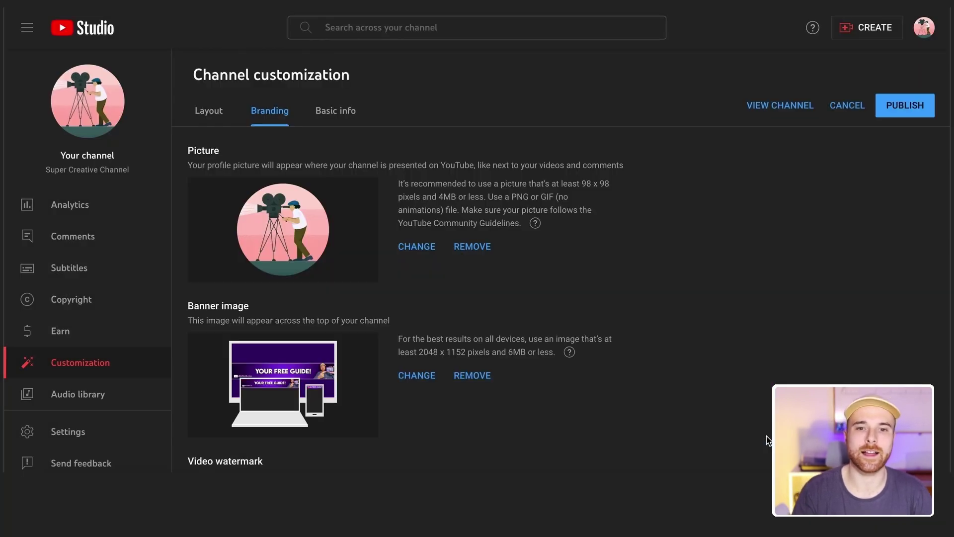
Scroll down to the Video watermark upload option on the Branding tab
scroll(427, 326, "down", 3)
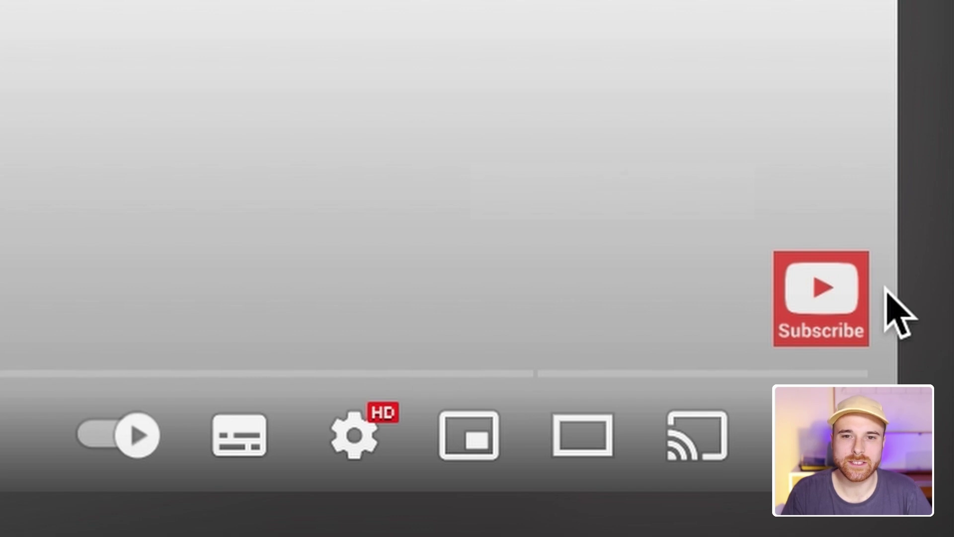
mouse_move(831, 294)
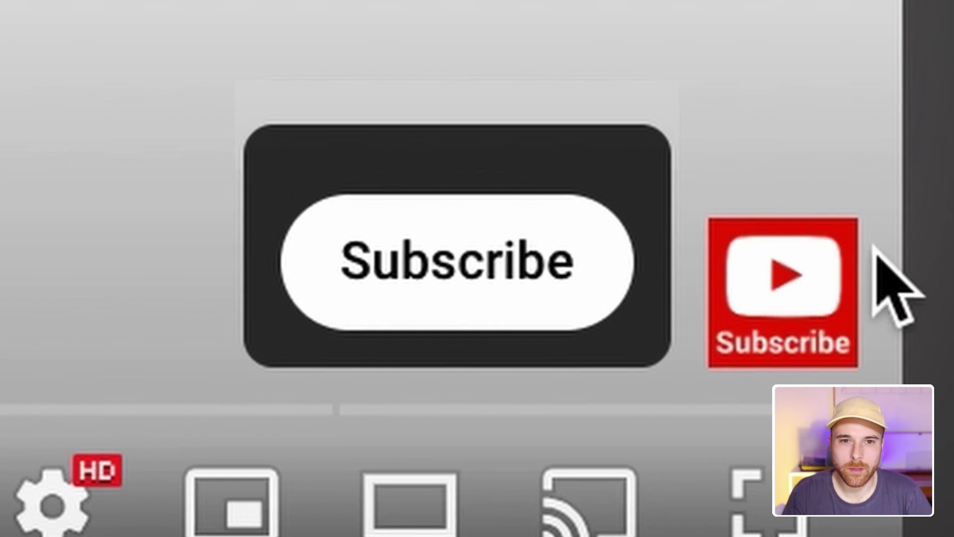
mouse_move(798, 287)
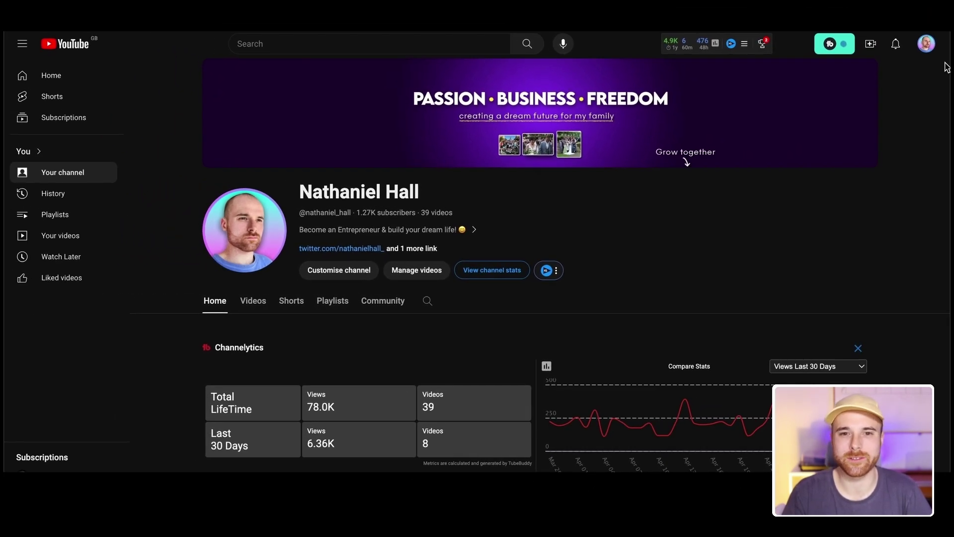
Upload the cyan-to-pink gradient circle image as the video watermark
left_click(429, 424)
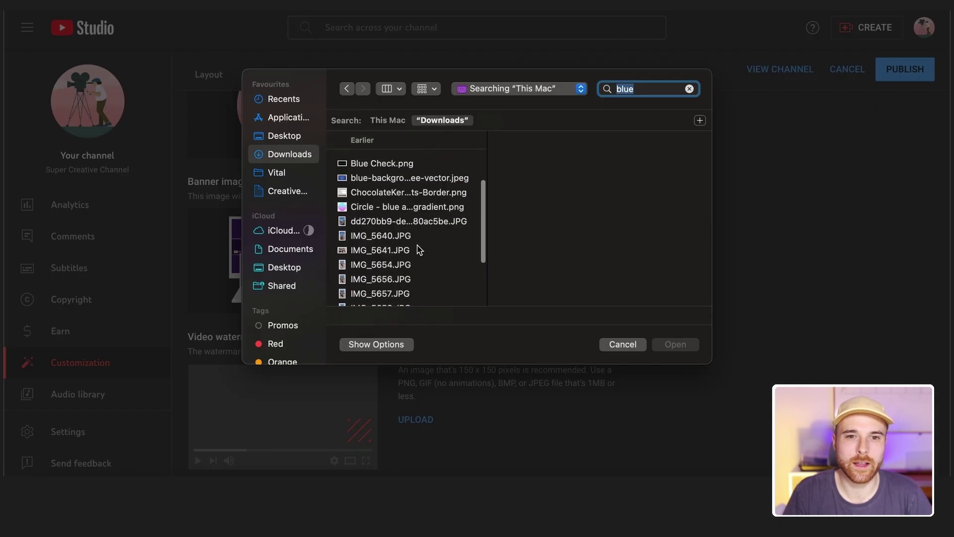
scroll(415, 249, "up", 1)
left_click(408, 229)
left_click(676, 344)
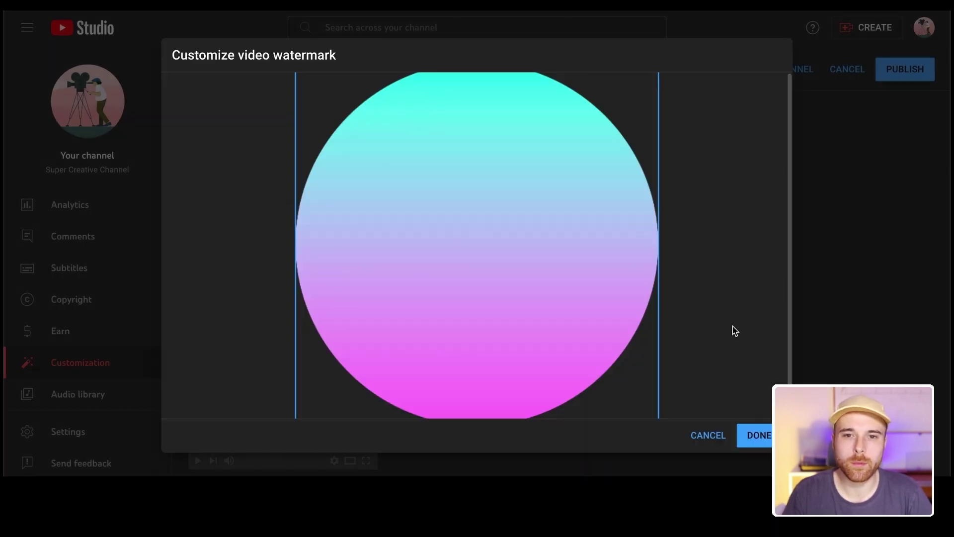
left_click(759, 435)
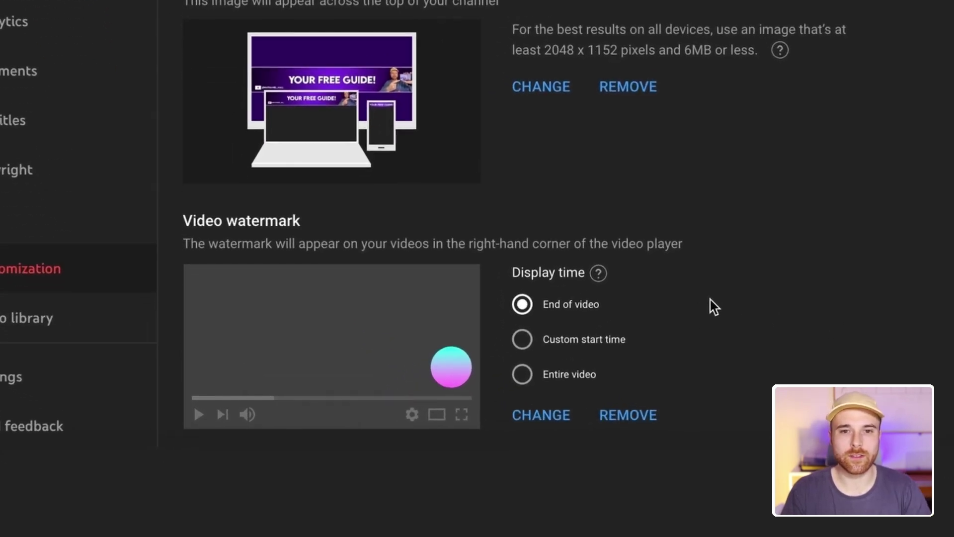
Show the watermark for the entire video and publish the branding changes
left_click(613, 348)
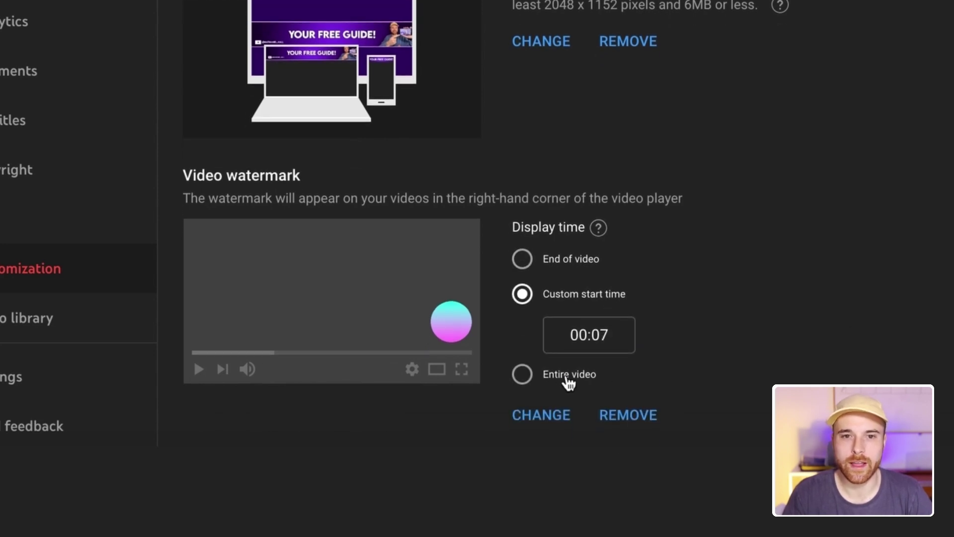
left_click(528, 378)
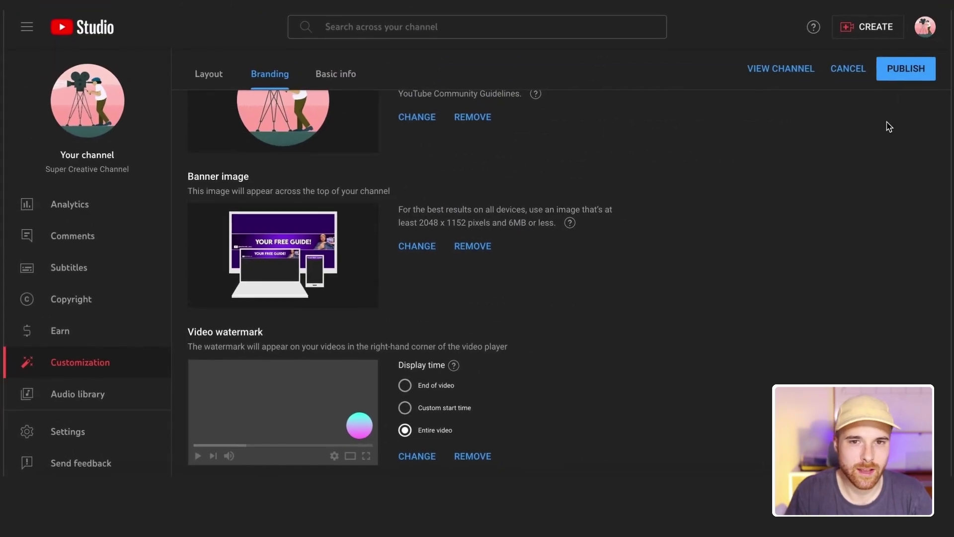
left_click(905, 70)
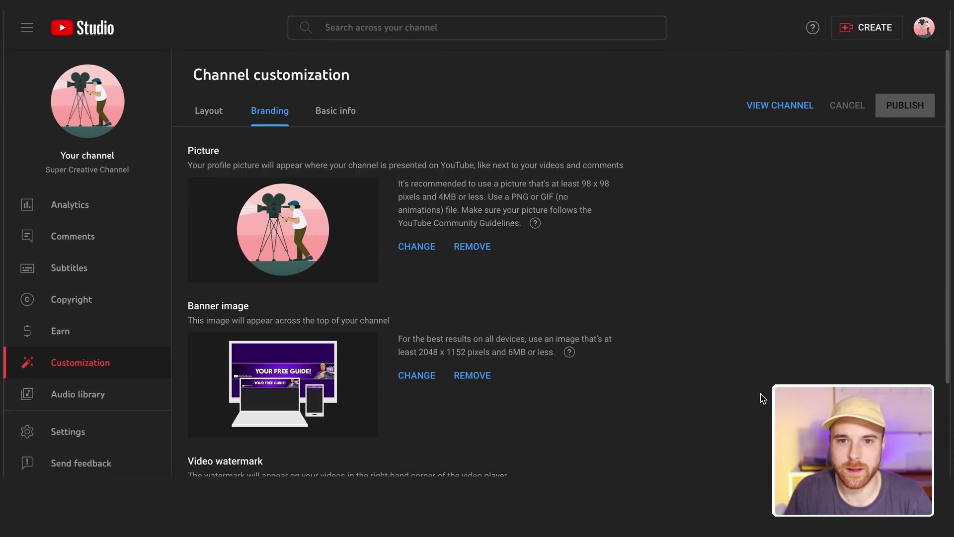
Switch to the Layout tab and scroll down through the spotlight and featured sections
left_click(215, 114)
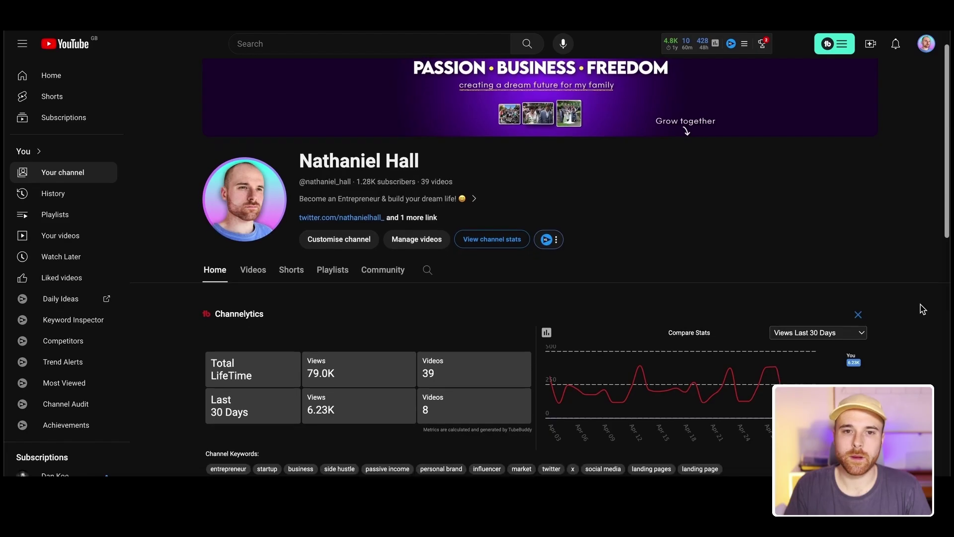
scroll(921, 307, "down", 5)
scroll(921, 308, "down", 2)
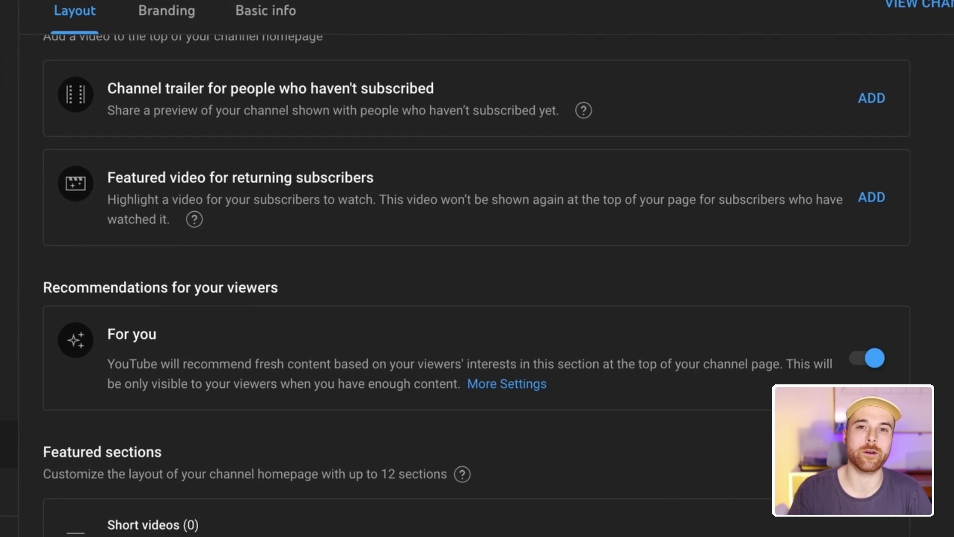
scroll(953, 260, "down", 2)
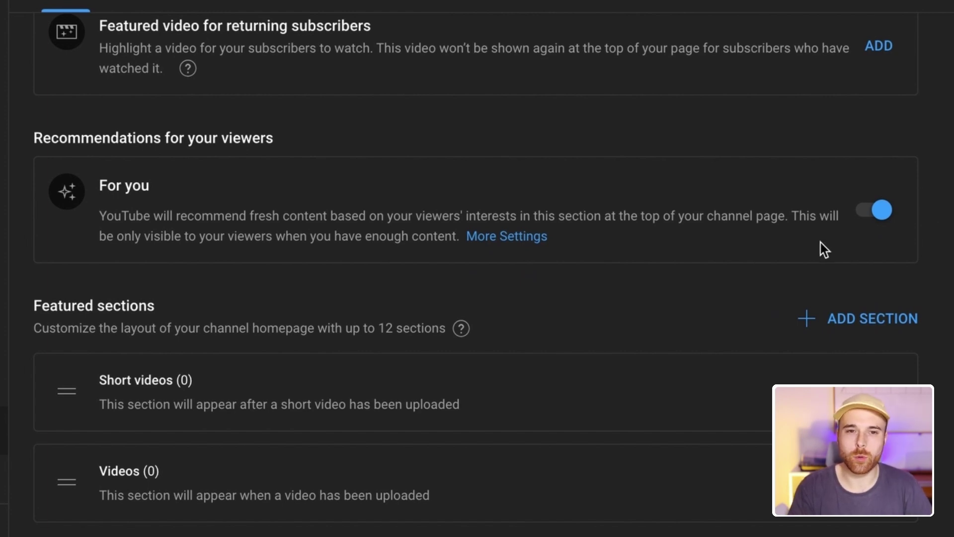
Review the For you section settings without changes, then move Videos above Short videos
left_click(519, 239)
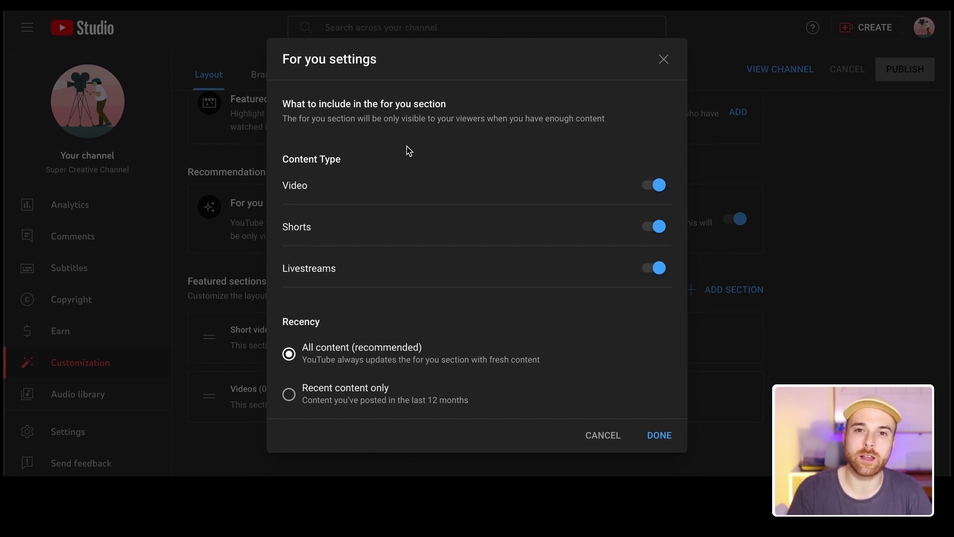
left_click(663, 59)
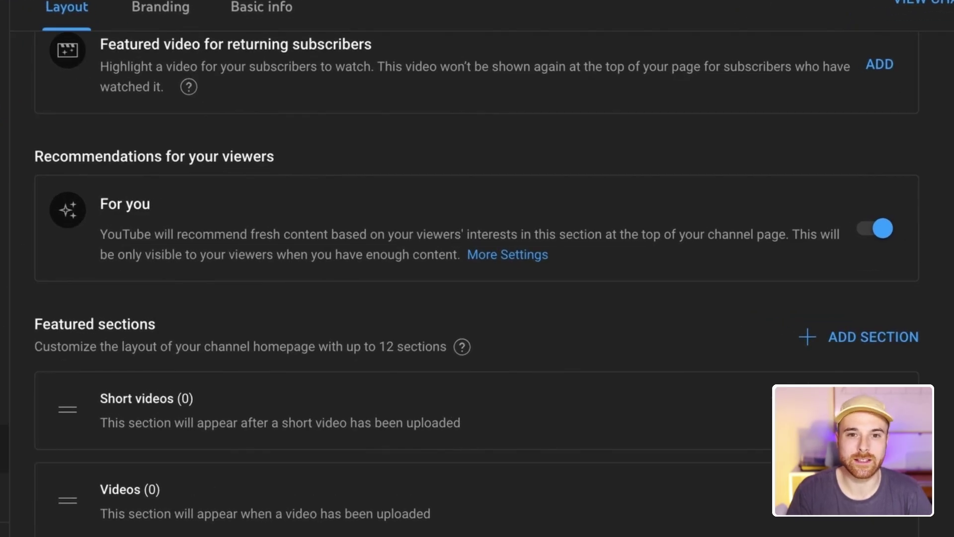
scroll(477, 284, "up", 1)
scroll(477, 283, "down", 1)
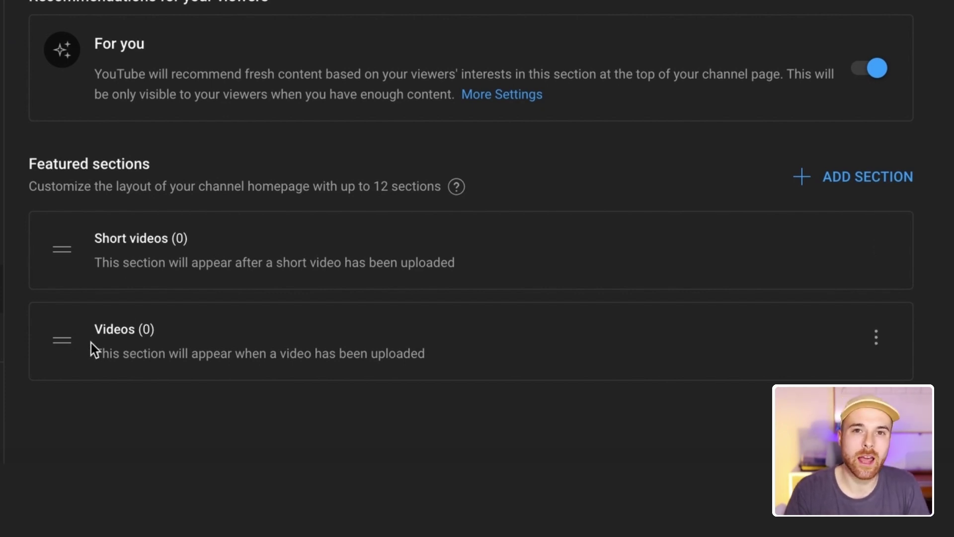
left_click_drag(64, 340, 64, 241)
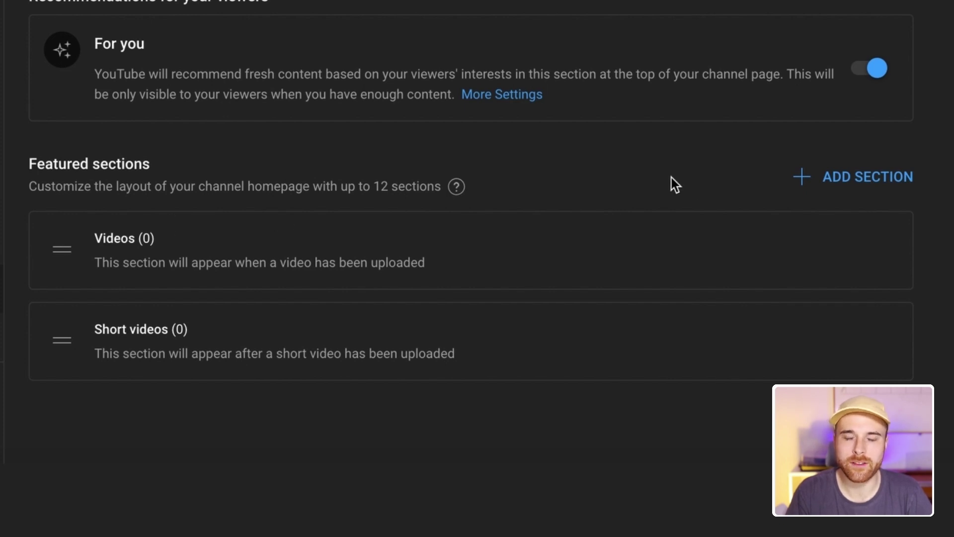
Add a Live now featured section and publish the layout
left_click(860, 191)
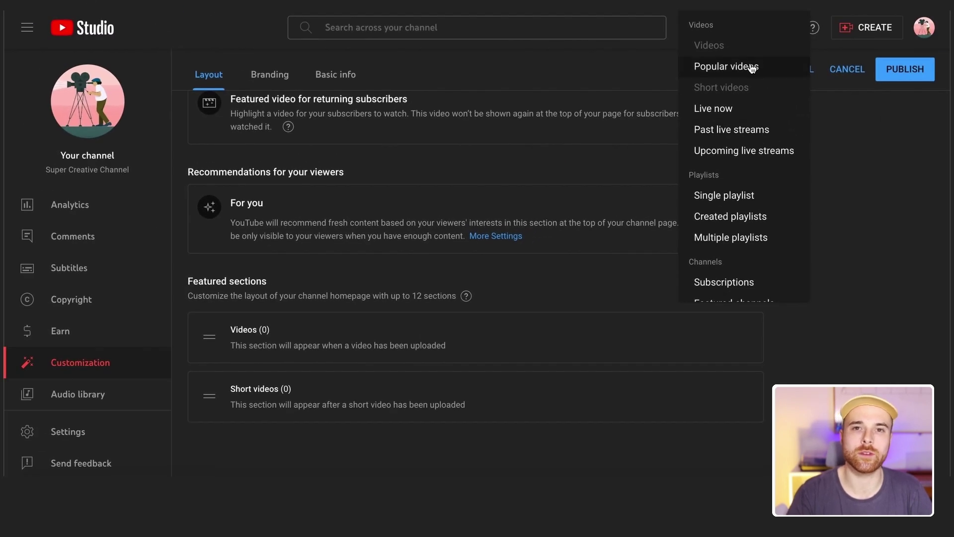
left_click(747, 109)
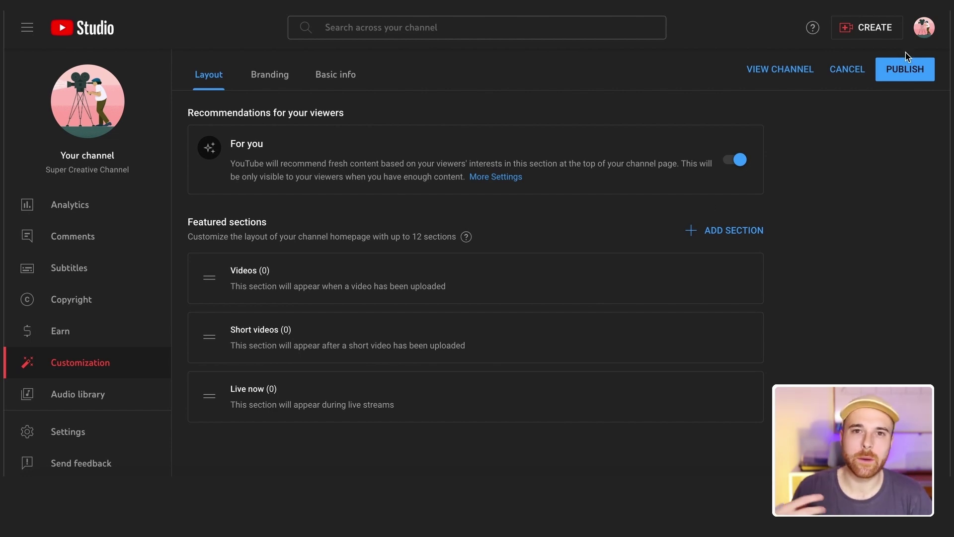
left_click(906, 71)
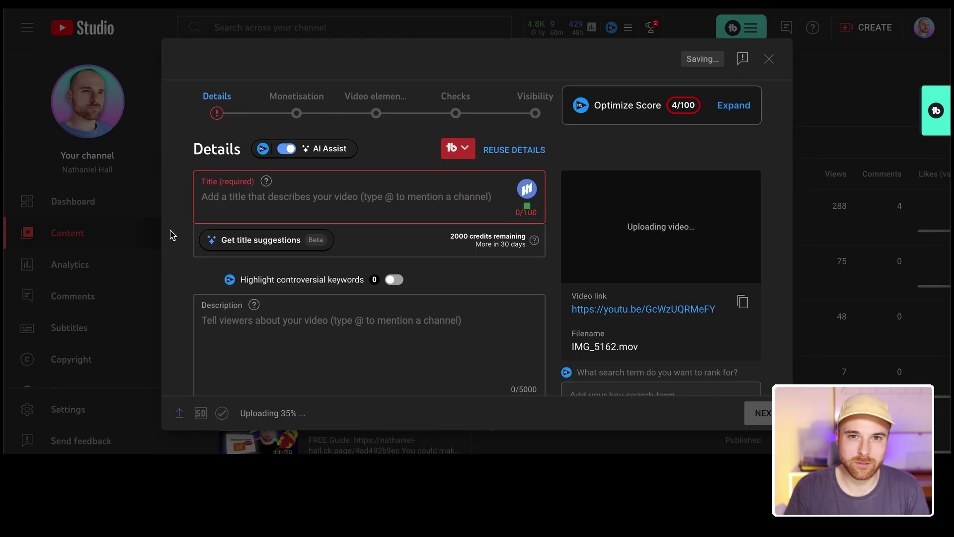
Go to Settings > Upload defaults and click into the Description box
scroll(170, 234, "down", 3)
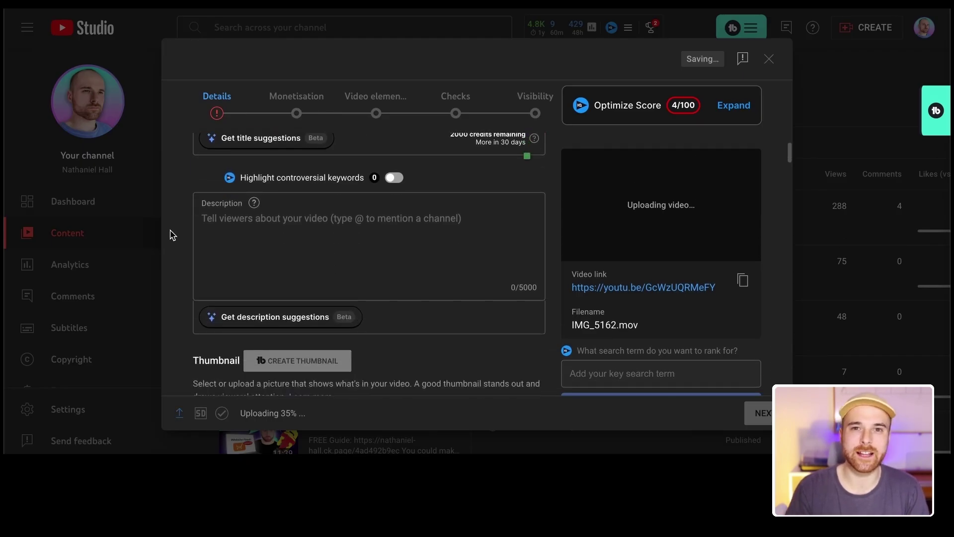
scroll(170, 233, "down", 5)
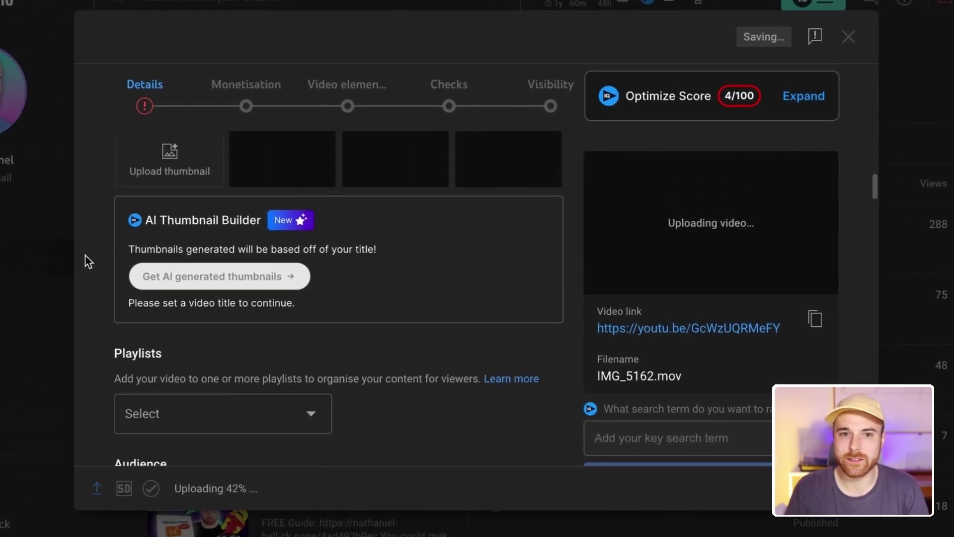
scroll(85, 256, "down", 7)
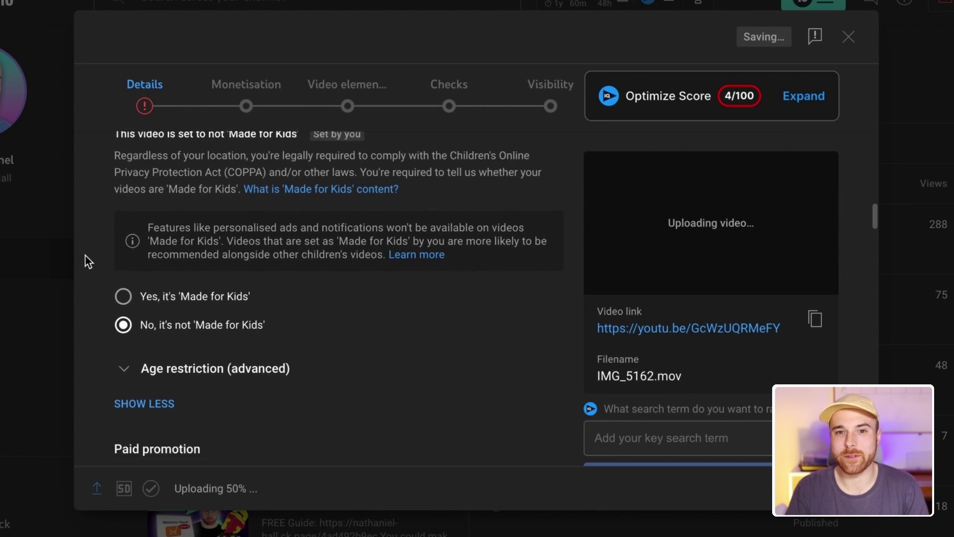
scroll(85, 255, "down", 3)
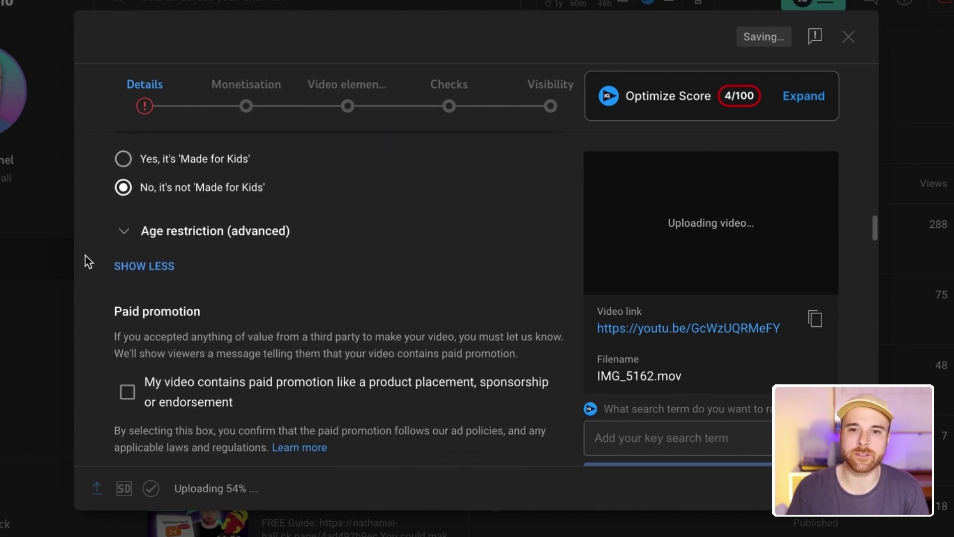
scroll(85, 256, "down", 10)
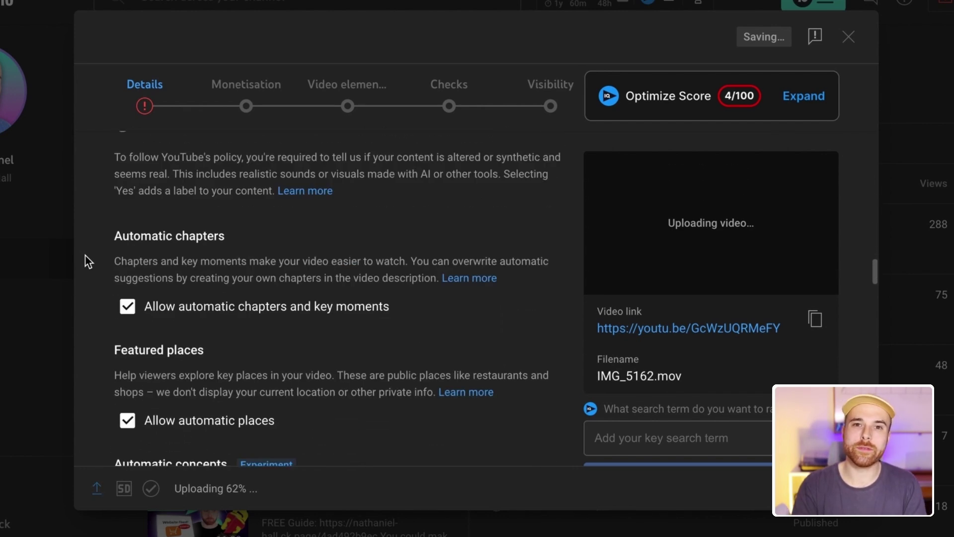
scroll(85, 256, "down", 6)
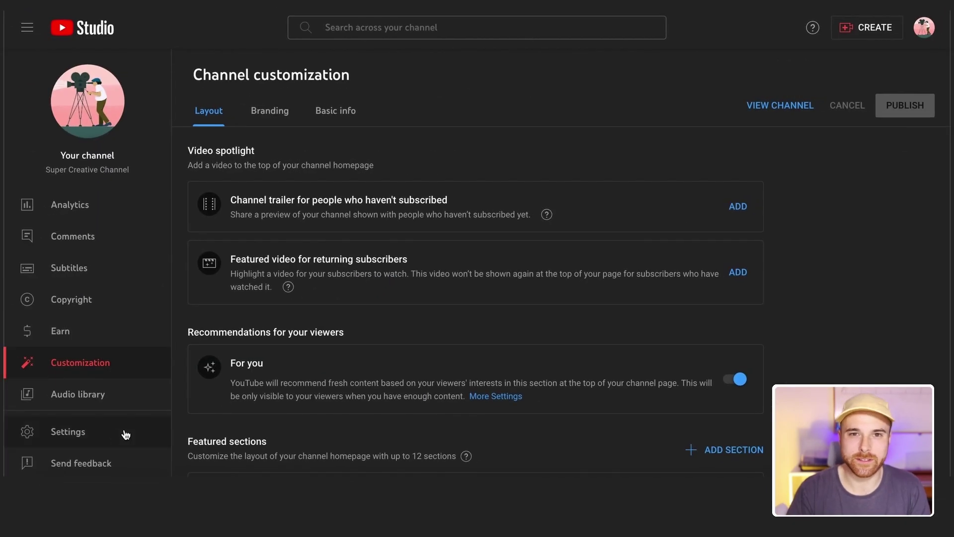
left_click(95, 436)
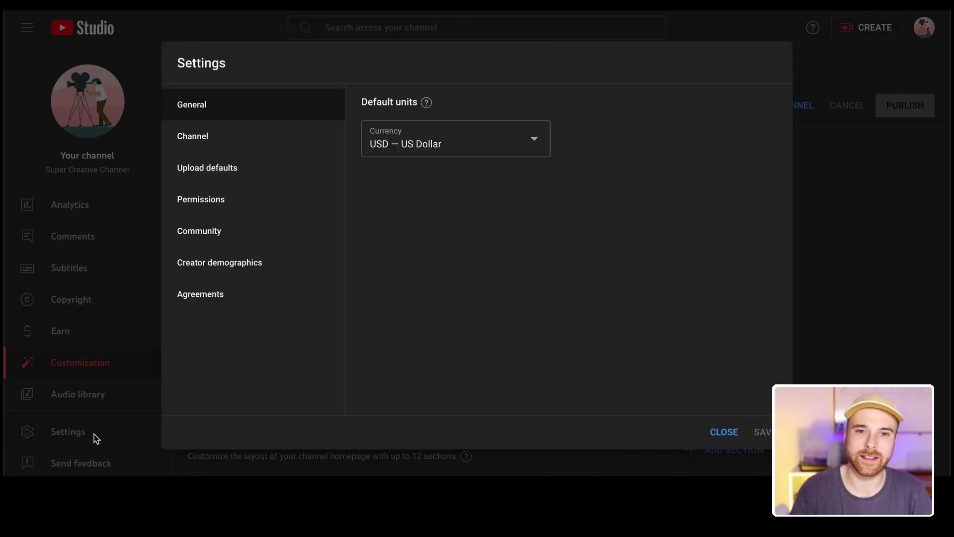
left_click(240, 175)
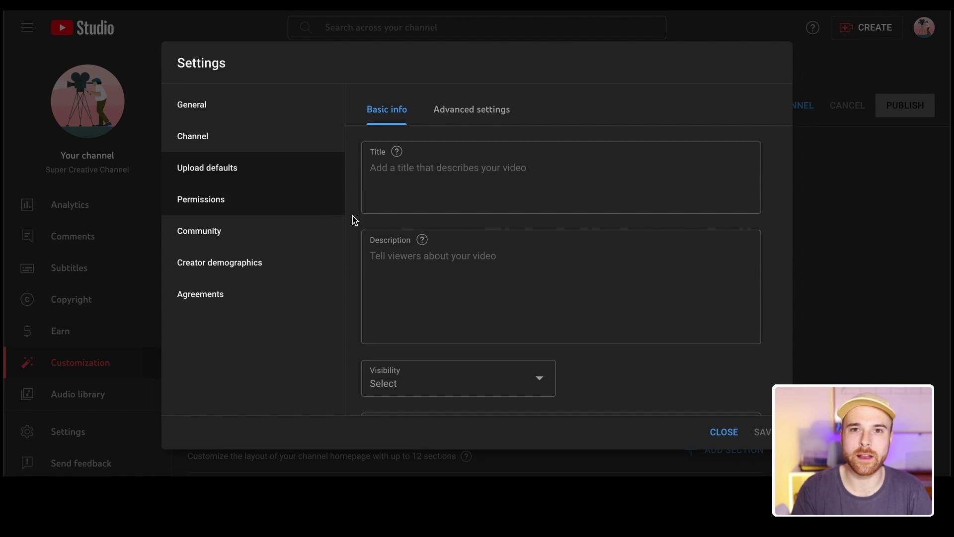
left_click(454, 273)
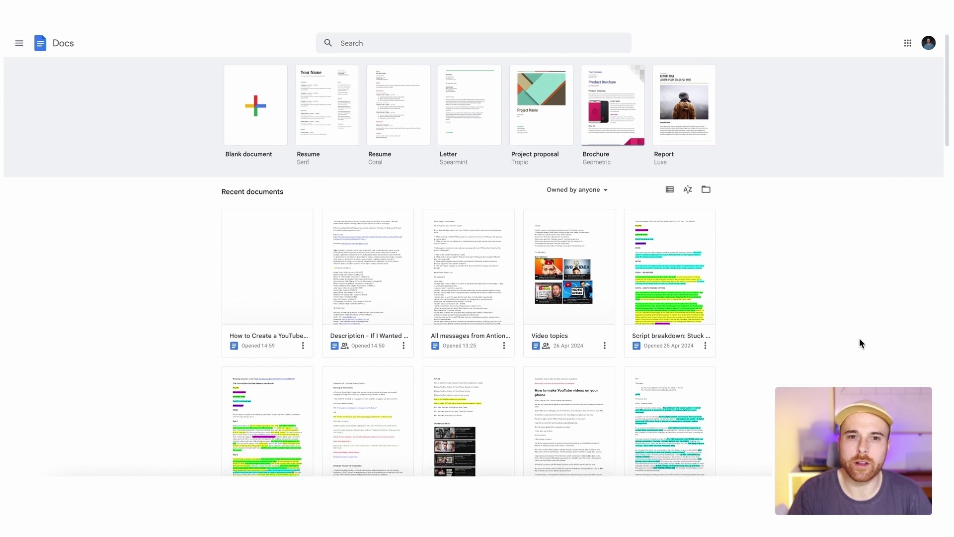
Open the saved video description document in Google Docs and select all its text
scroll(860, 339, "down", 3)
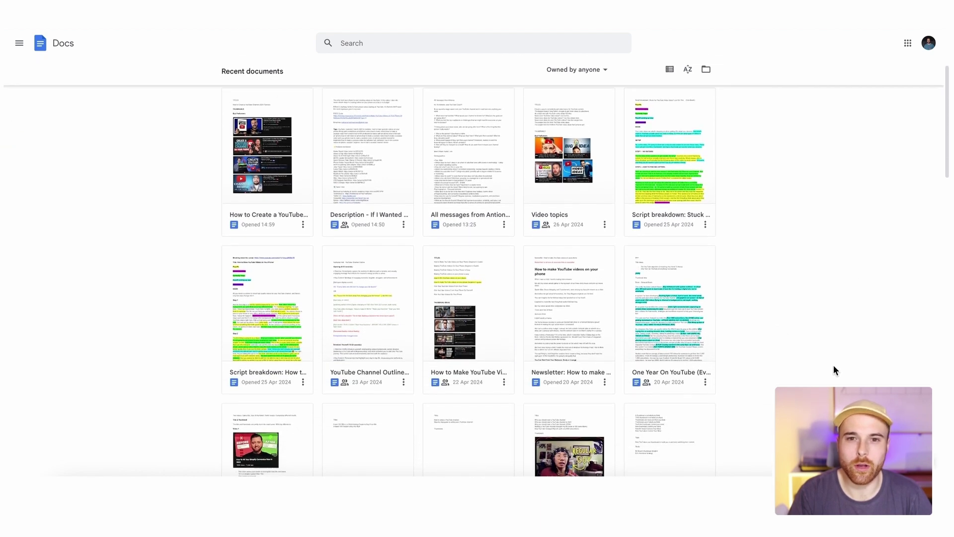
left_click(412, 190)
key("ctrl+a")
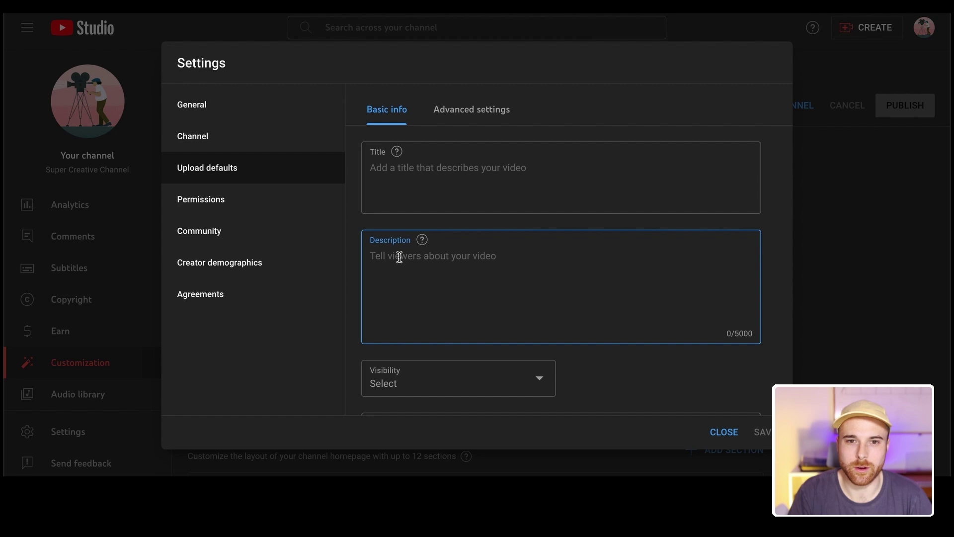
Paste the copied description into the default Description and delete its long block
left_click(396, 255)
key("ctrl+v")
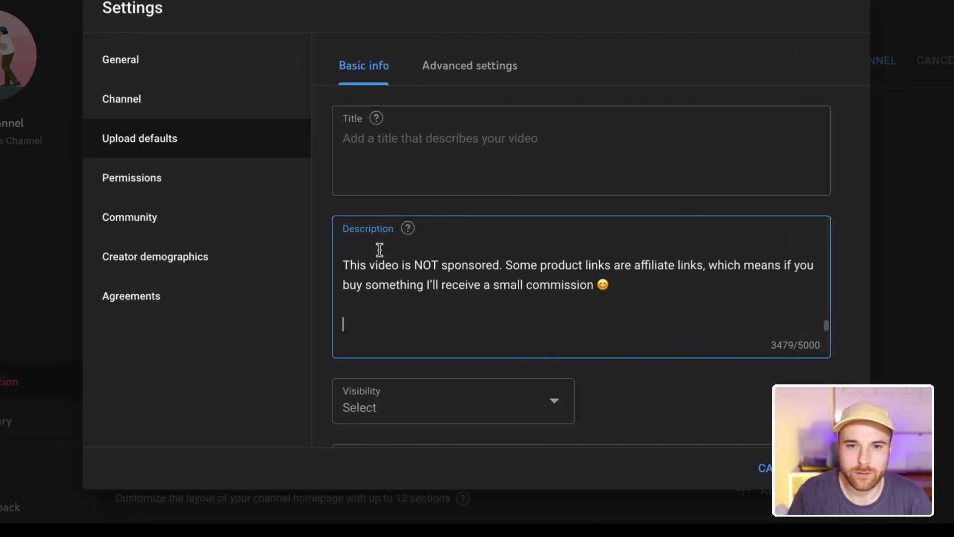
key("BackSpace")
key("BackSpace")
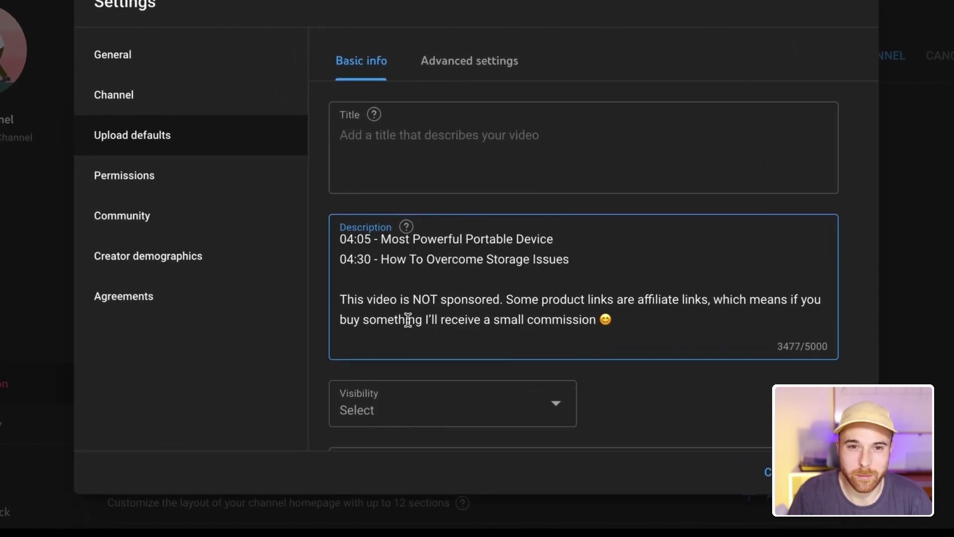
left_click_drag(408, 319, 343, 244)
key("BackSpace")
scroll(658, 267, "up", 2)
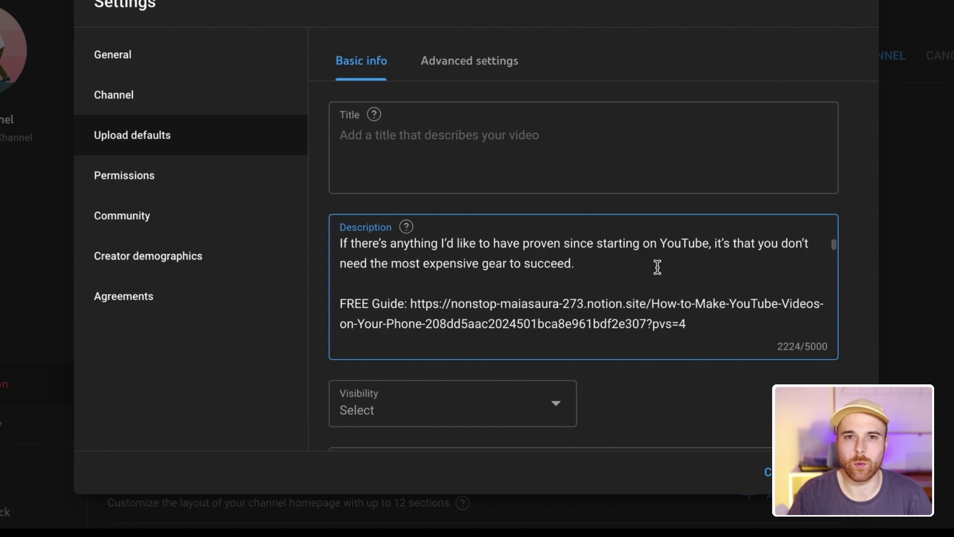
scroll(658, 267, "down", 15)
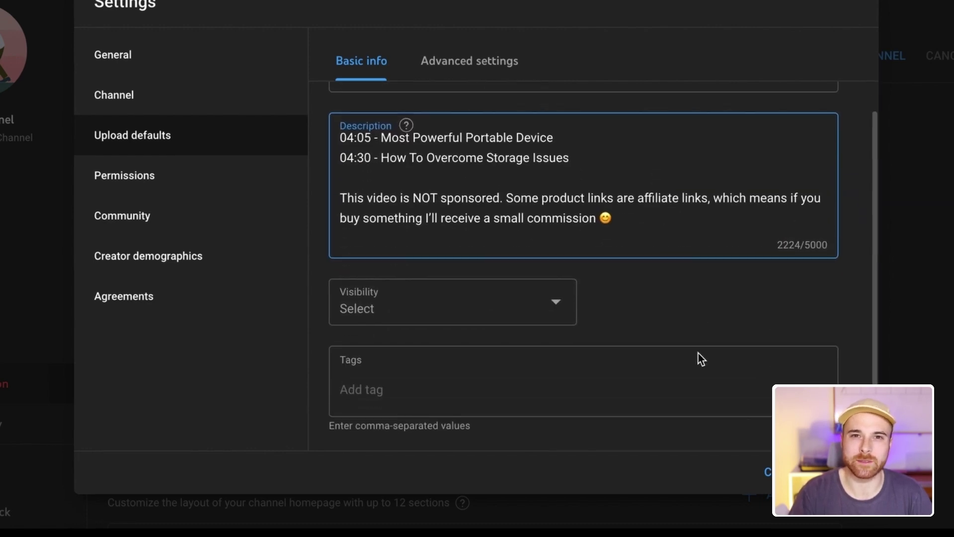
Set the default upload visibility to Private
left_click(720, 313)
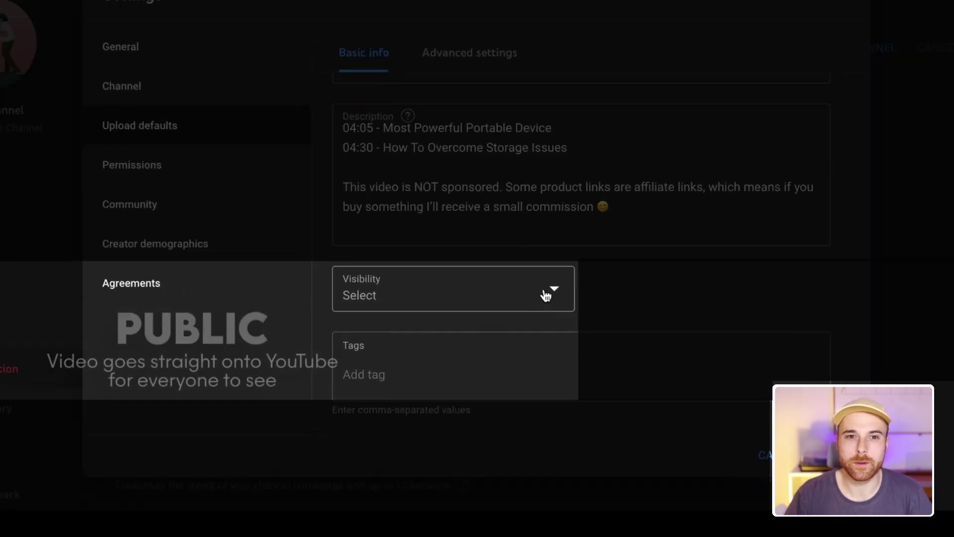
left_click(533, 302)
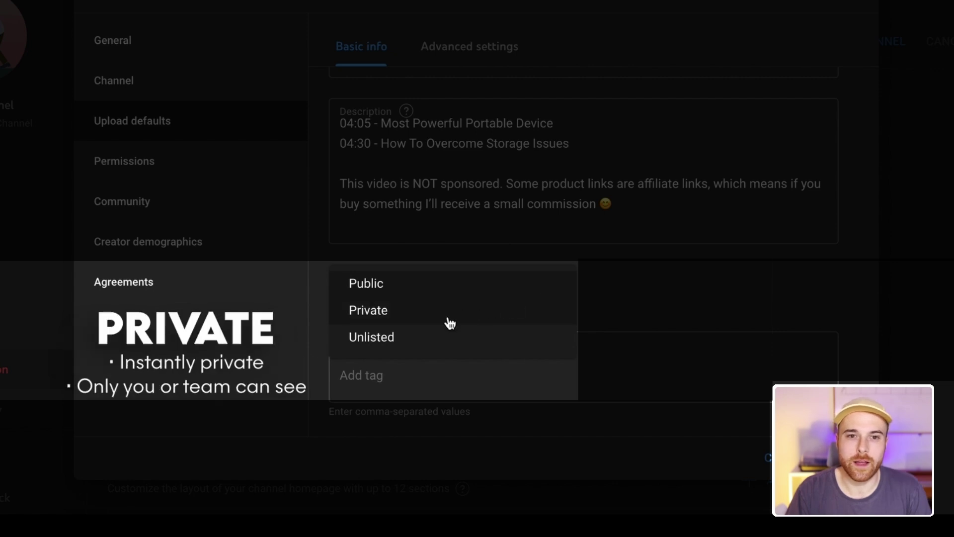
left_click(388, 316)
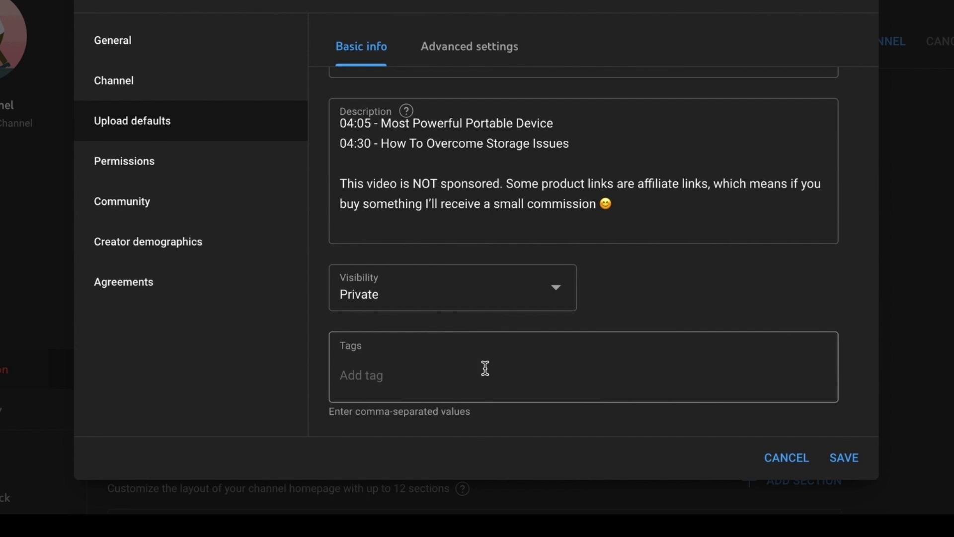
Add default tags creativity, art, filming, hobbies, how to draw, how to paint, how to film, then open Advanced settings
left_click(486, 368)
type("creativity,art,filming,hobbies,how to draw,how to paint,how to film,")
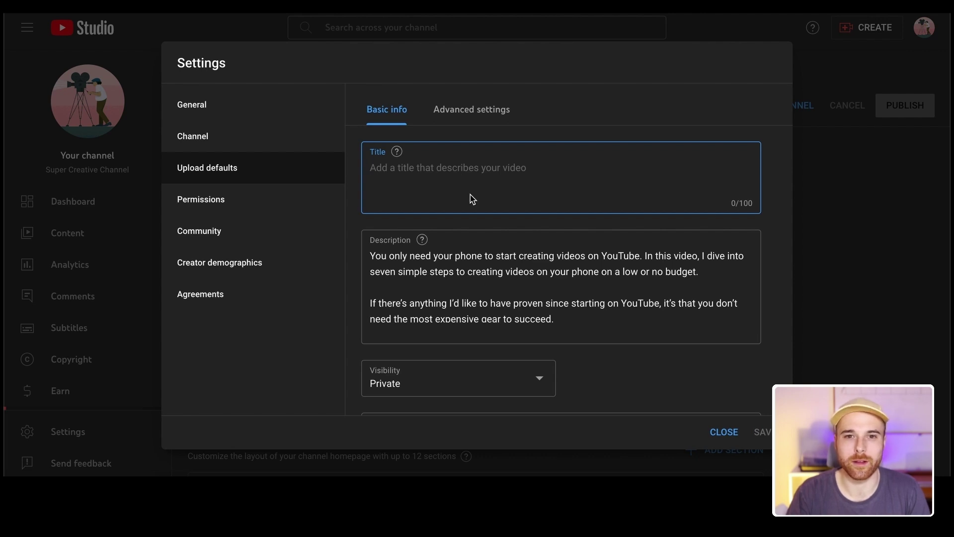
left_click(465, 121)
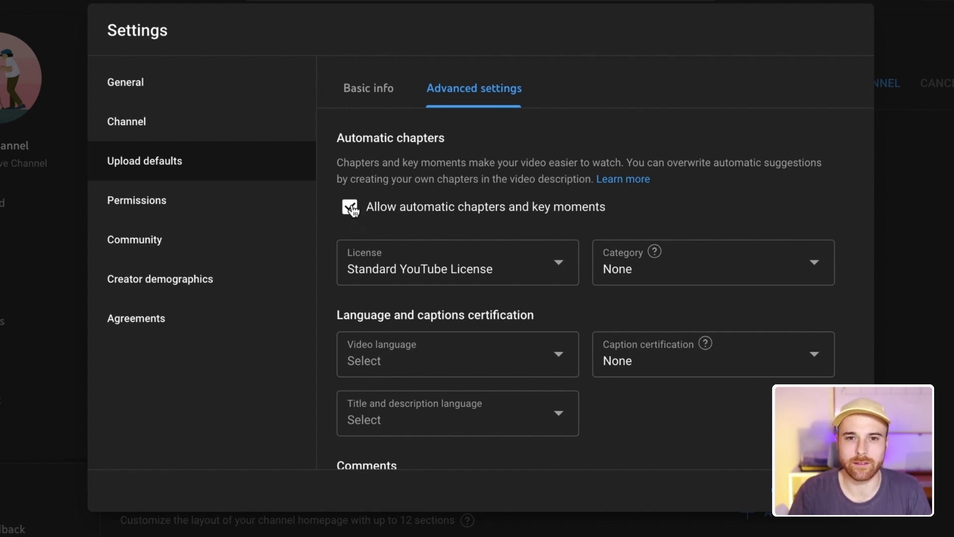
Disable automatic chapters and key moments; try Creative Commons, then revert to Standard YouTube License
left_click(352, 209)
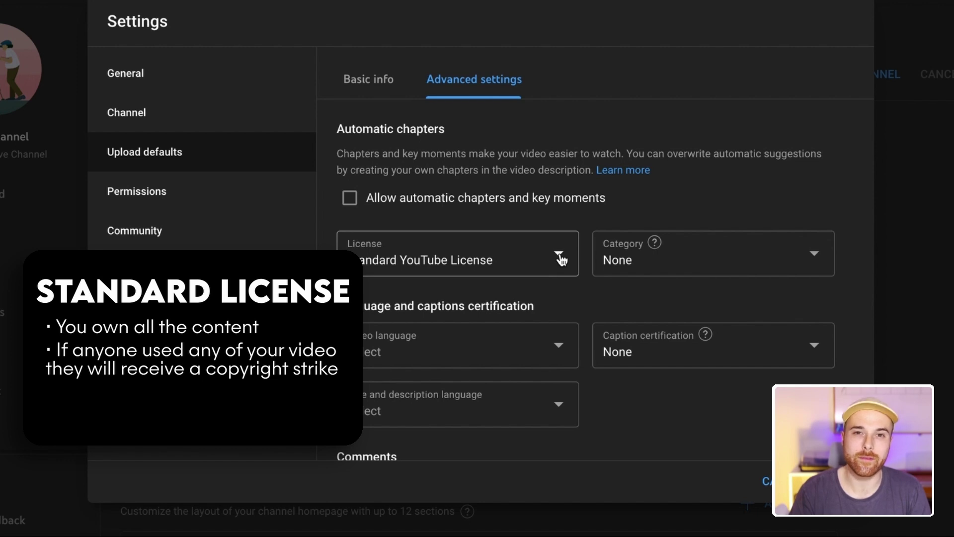
left_click(559, 256)
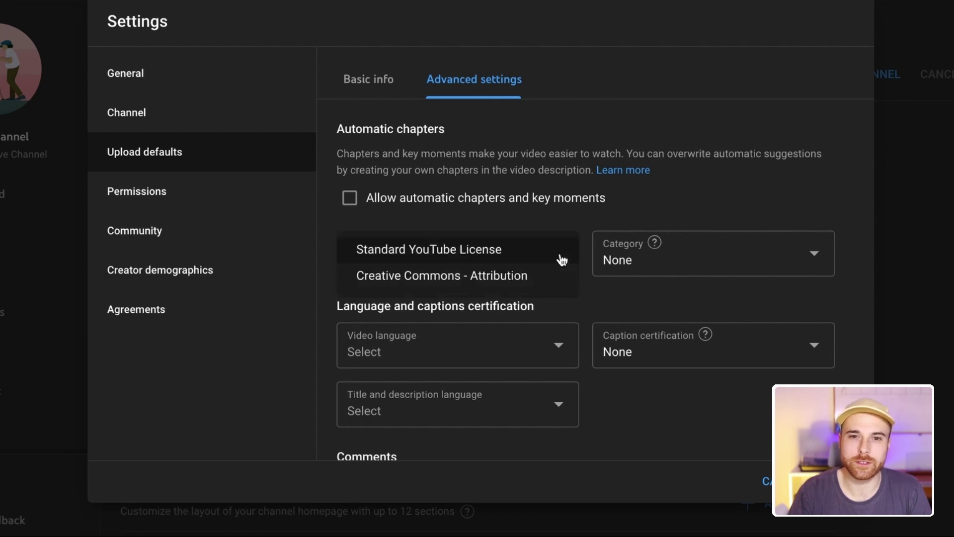
left_click(543, 277)
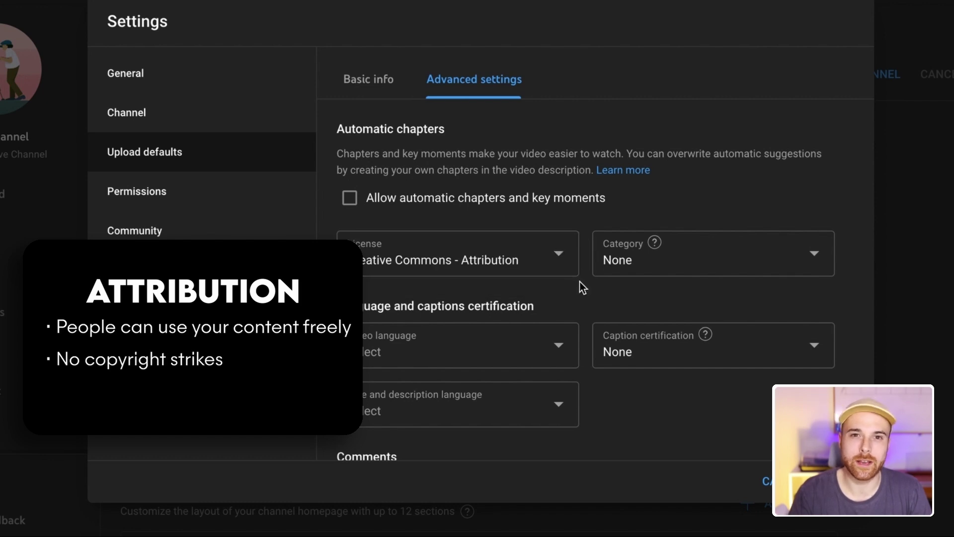
left_click(559, 254)
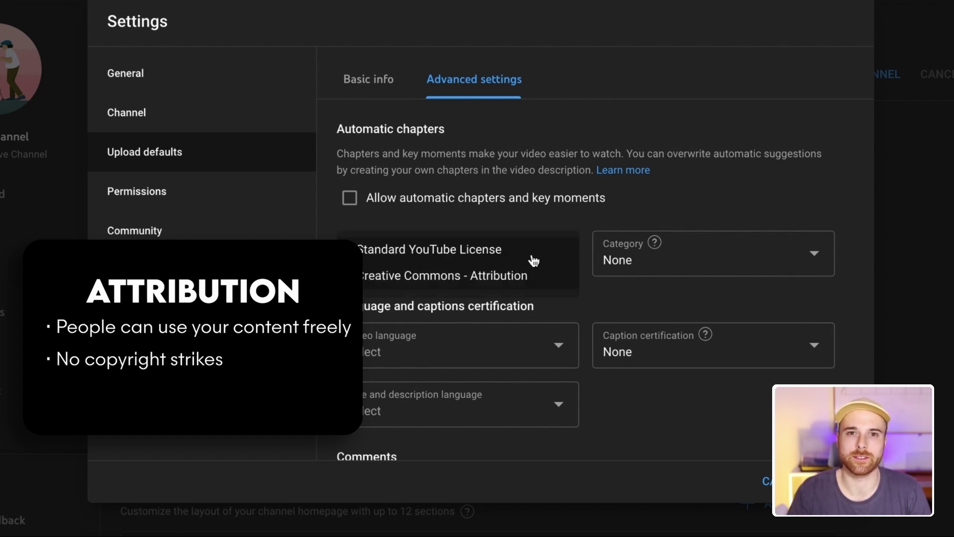
left_click(505, 256)
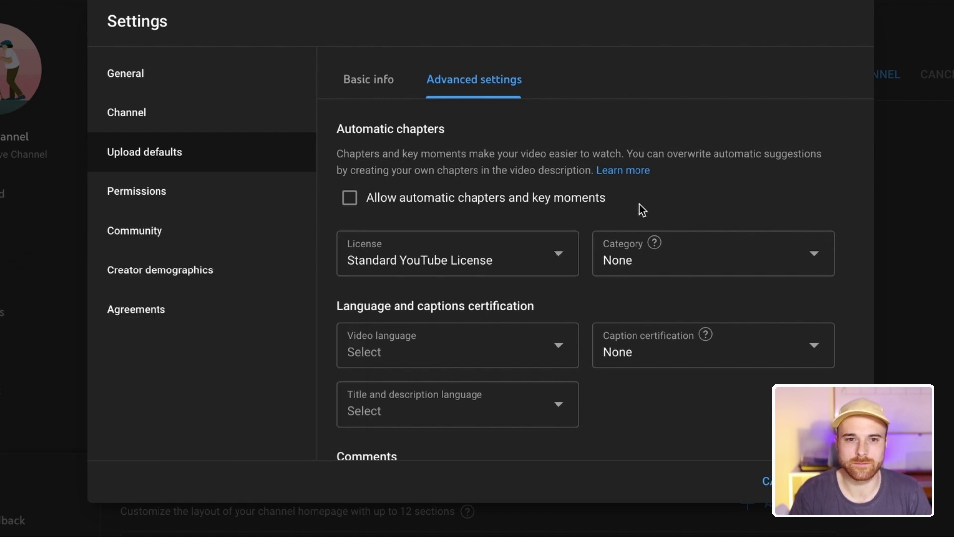
Set the default upload category to Education
left_click(815, 251)
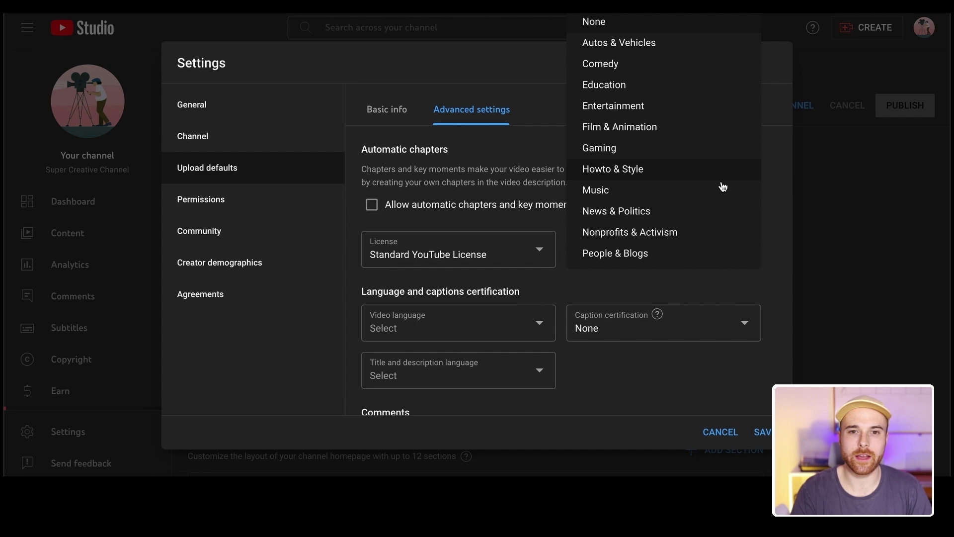
scroll(723, 186, "down", 2)
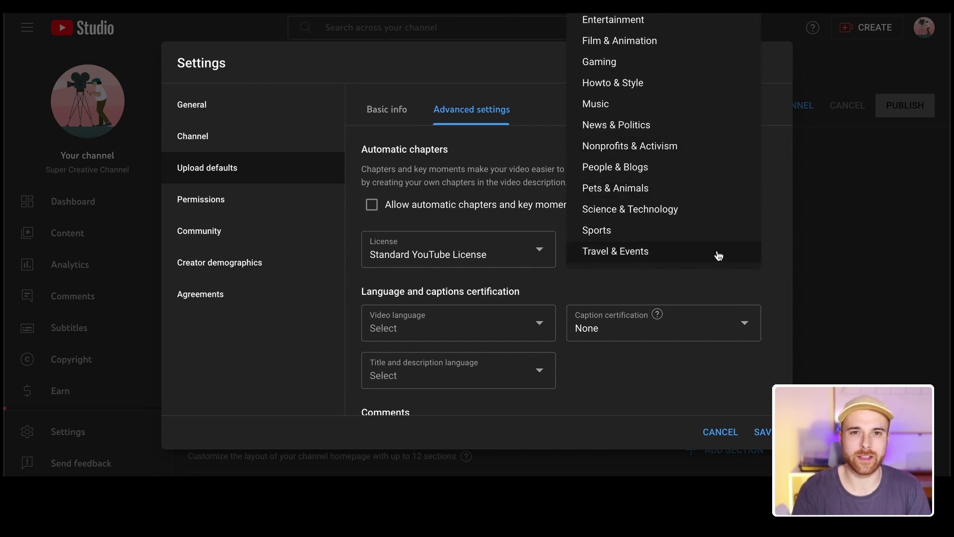
scroll(718, 199, "up", 2)
left_click(705, 85)
Set both video language and title/description language to English (United Kingdom)
scroll(773, 283, "down", 3)
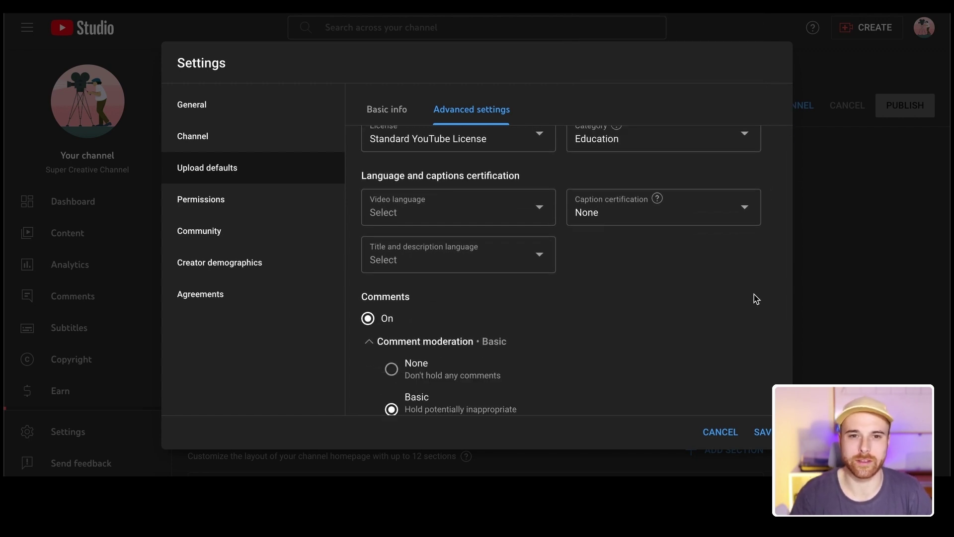
left_click(541, 212)
scroll(542, 214, "down", 8)
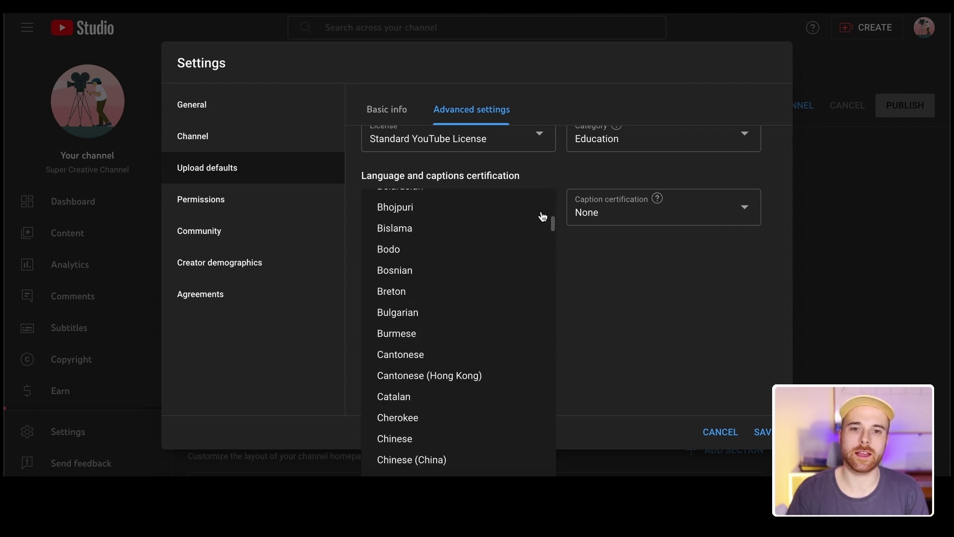
scroll(542, 214, "down", 10)
left_click(490, 356)
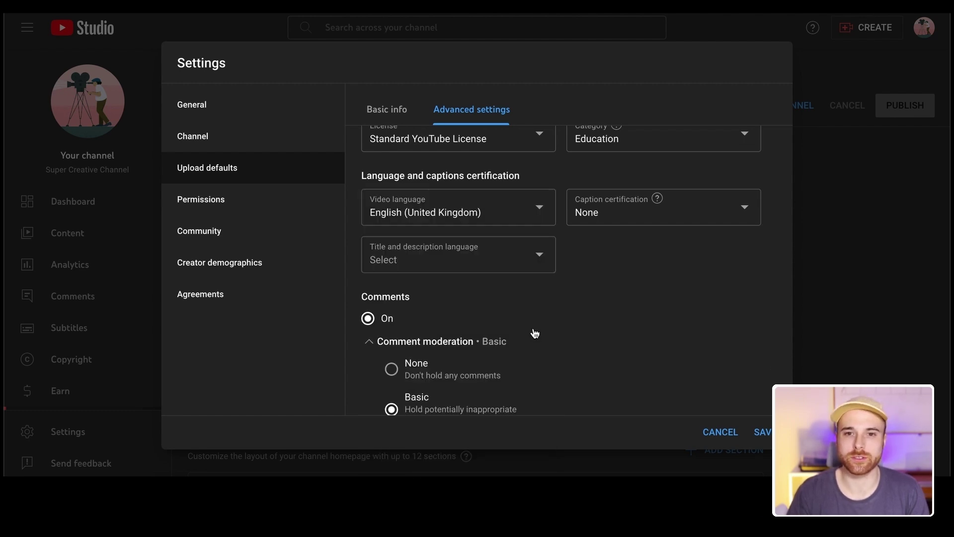
left_click(539, 257)
scroll(540, 261, "down", 15)
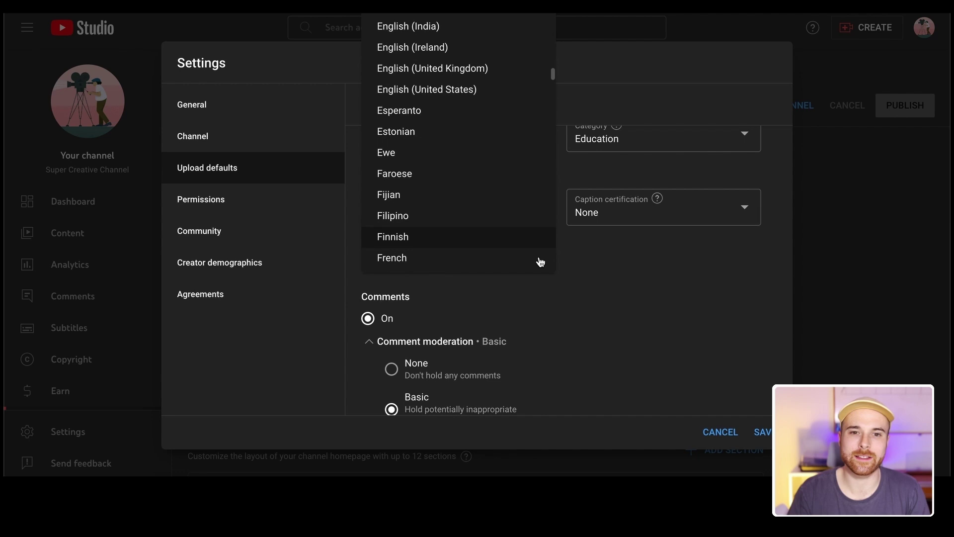
scroll(540, 262, "down", 1)
scroll(540, 262, "up", 3)
left_click(467, 139)
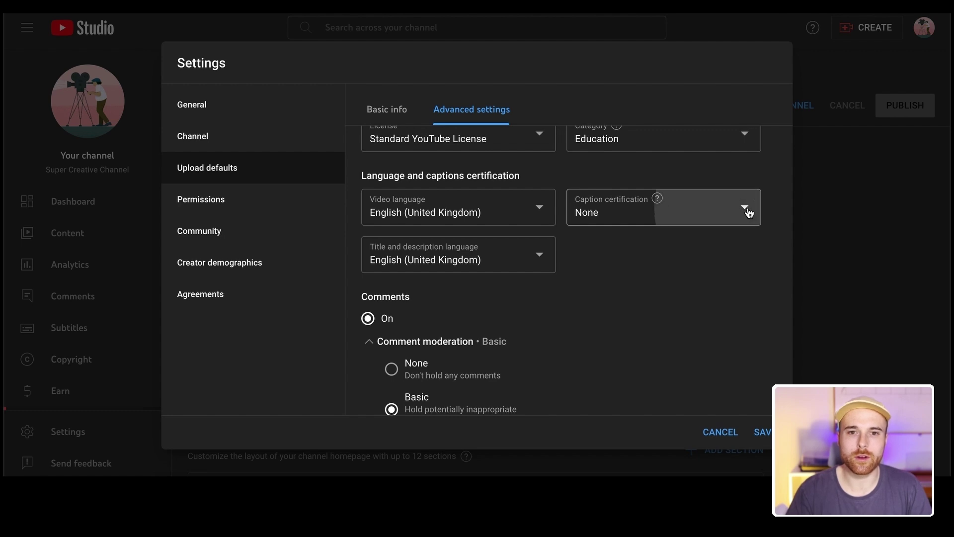
left_click(746, 209)
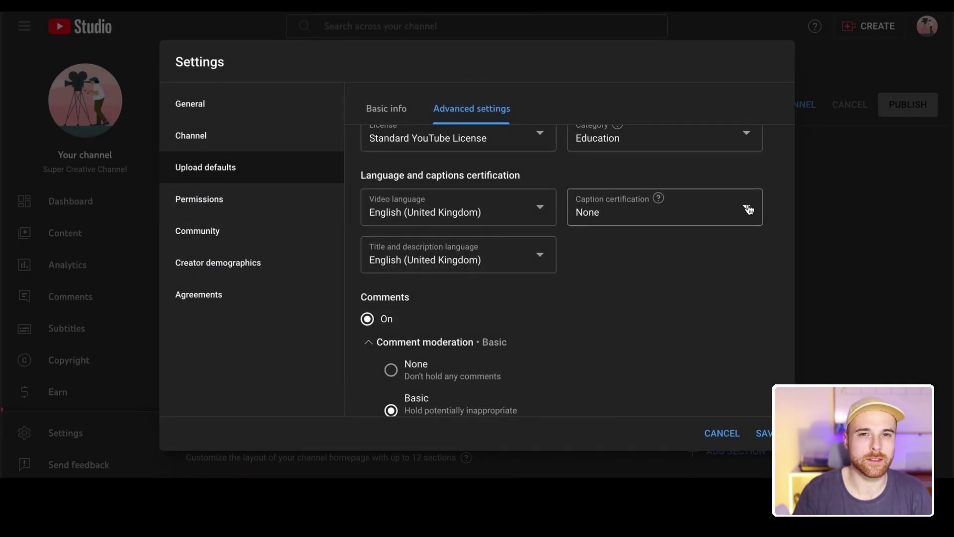
left_click(744, 214)
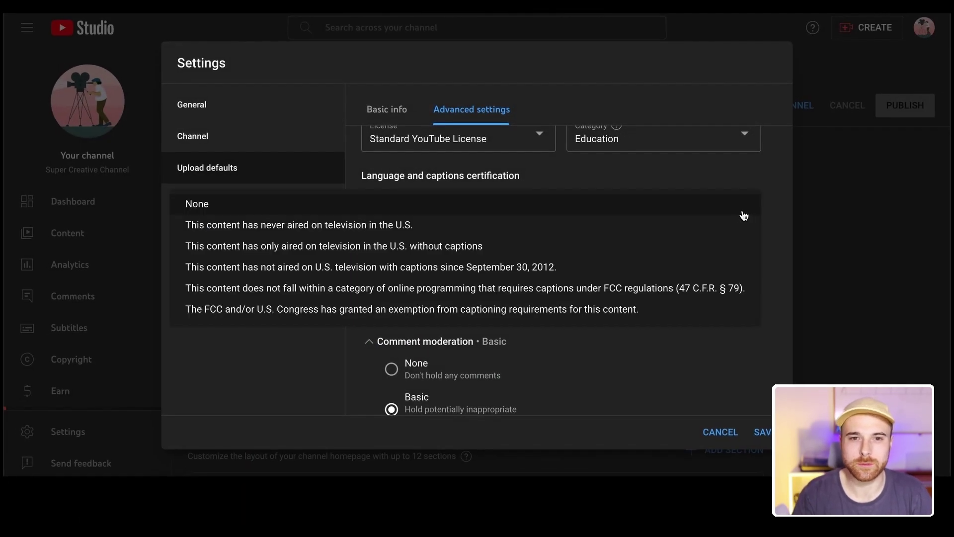
left_click(743, 213)
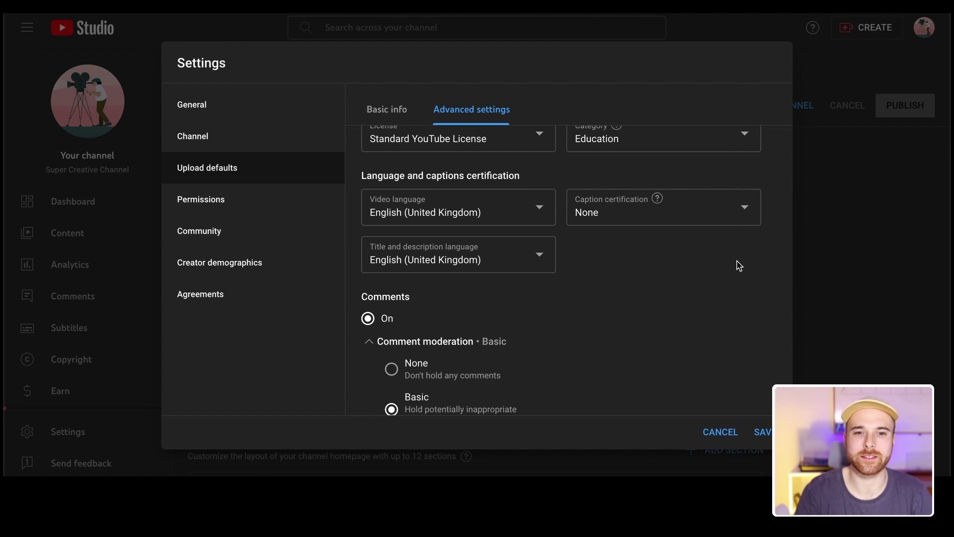
scroll(720, 279, "down", 1)
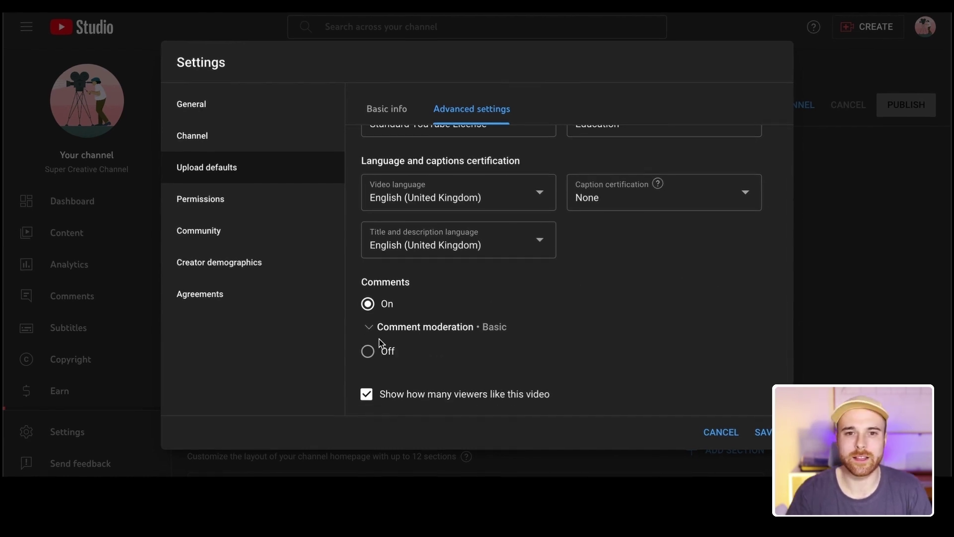
Keep comments on and set default comment moderation to Basic after trying None, Strict and Hold all
left_click(369, 353)
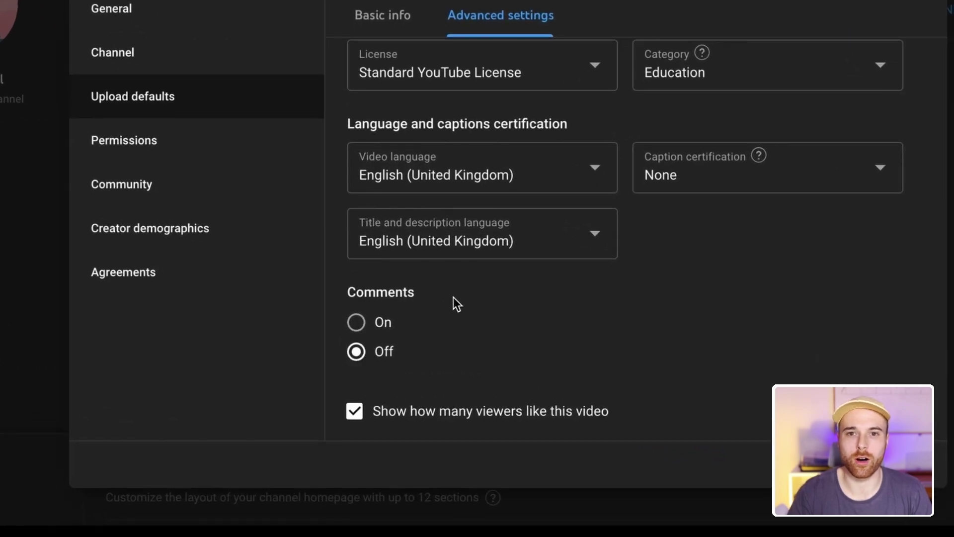
left_click(356, 323)
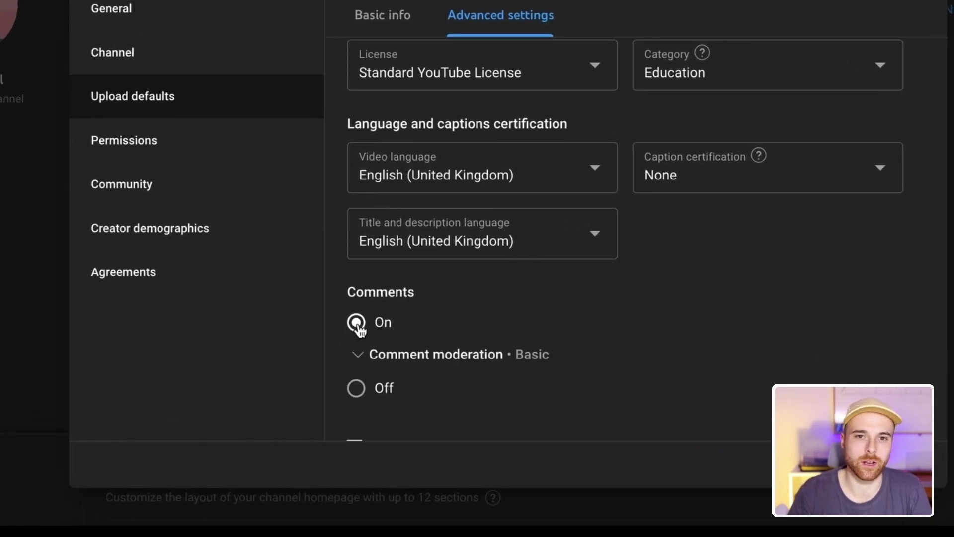
left_click(356, 353)
scroll(356, 356, "down", 4)
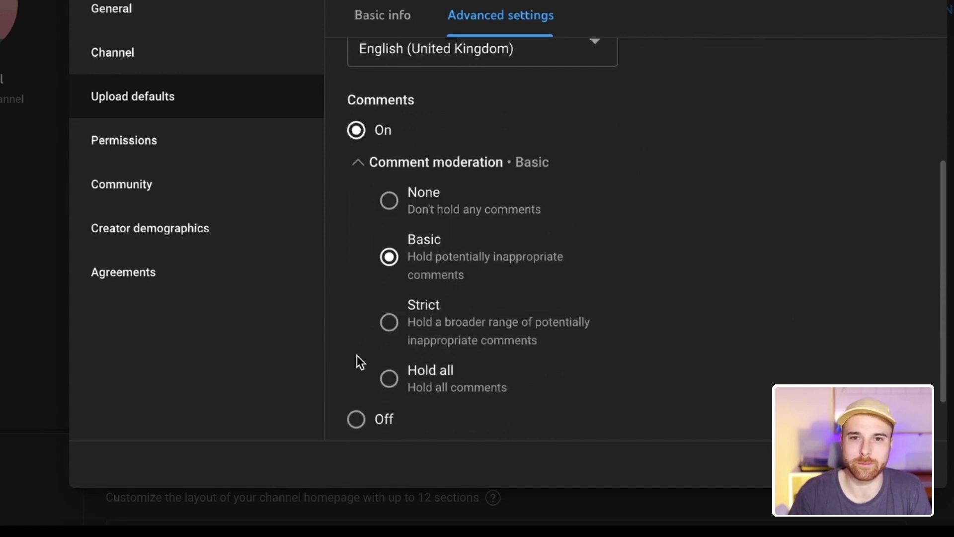
left_click(387, 193)
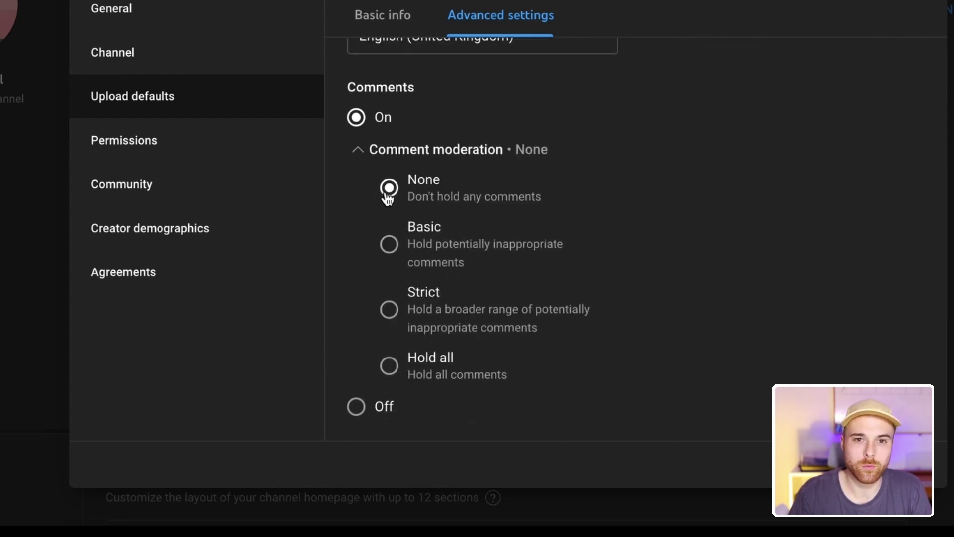
left_click(388, 246)
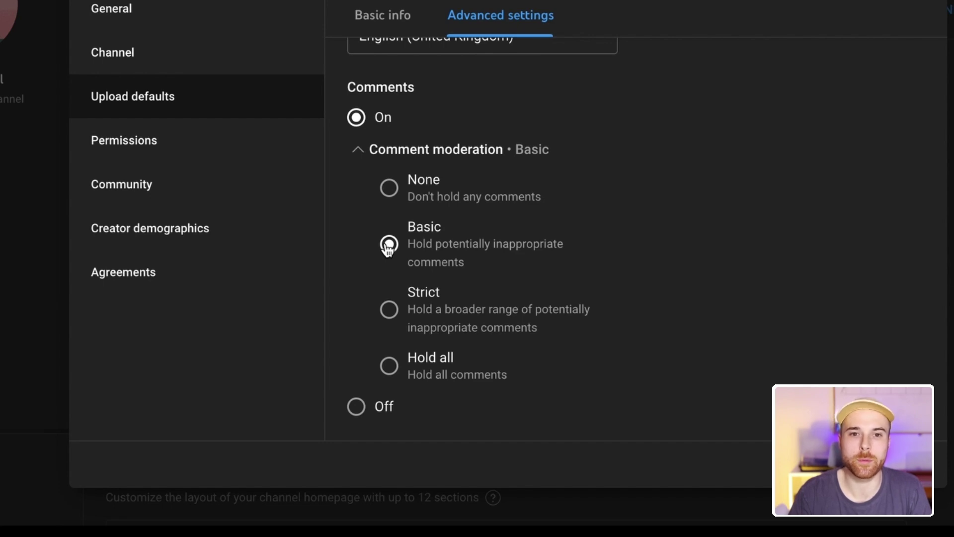
left_click(389, 310)
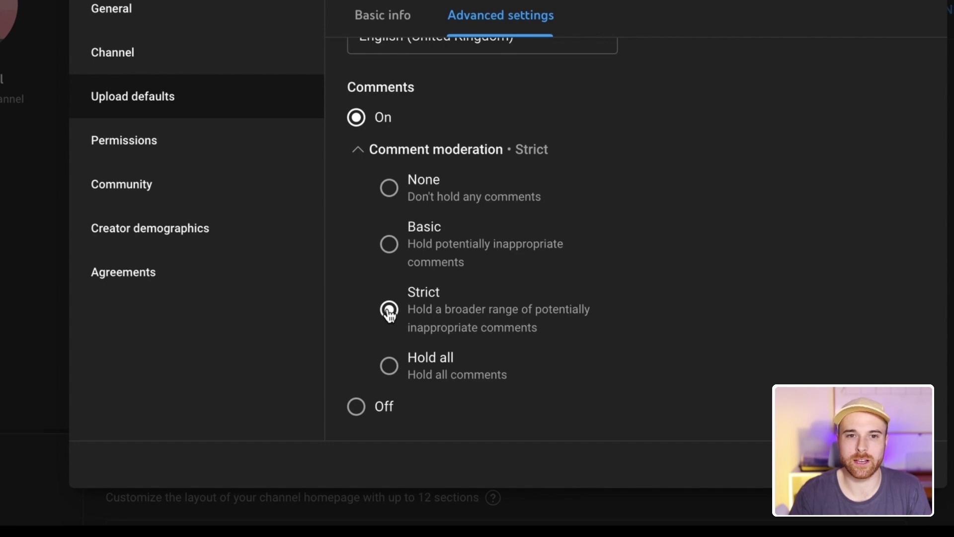
left_click(390, 368)
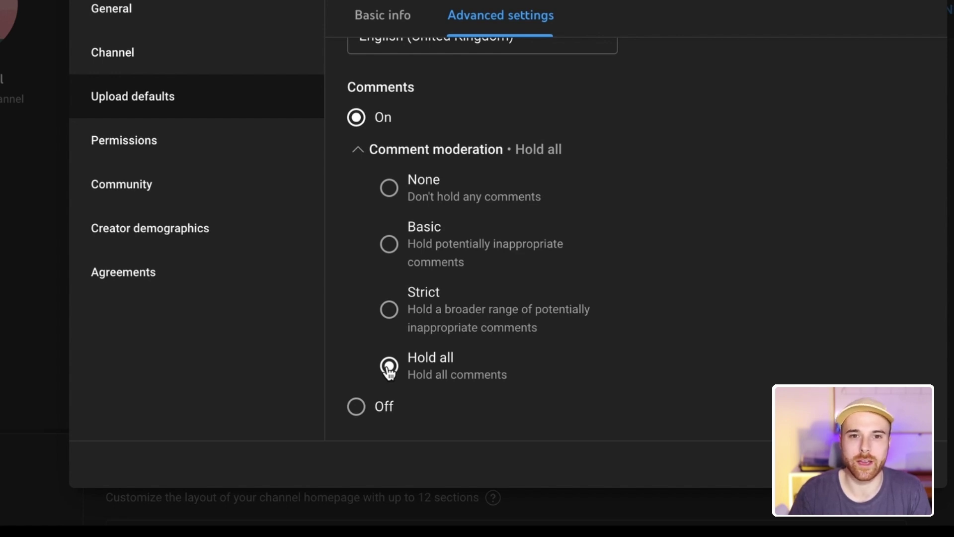
left_click(389, 244)
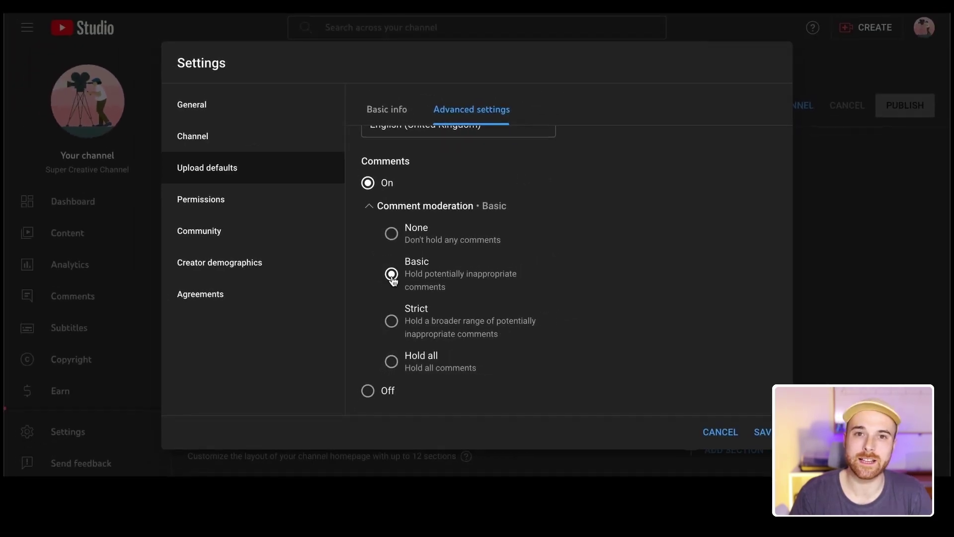
Keep 'Show how many viewers like this video' enabled after toggling it off and on
scroll(695, 240, "down", 1)
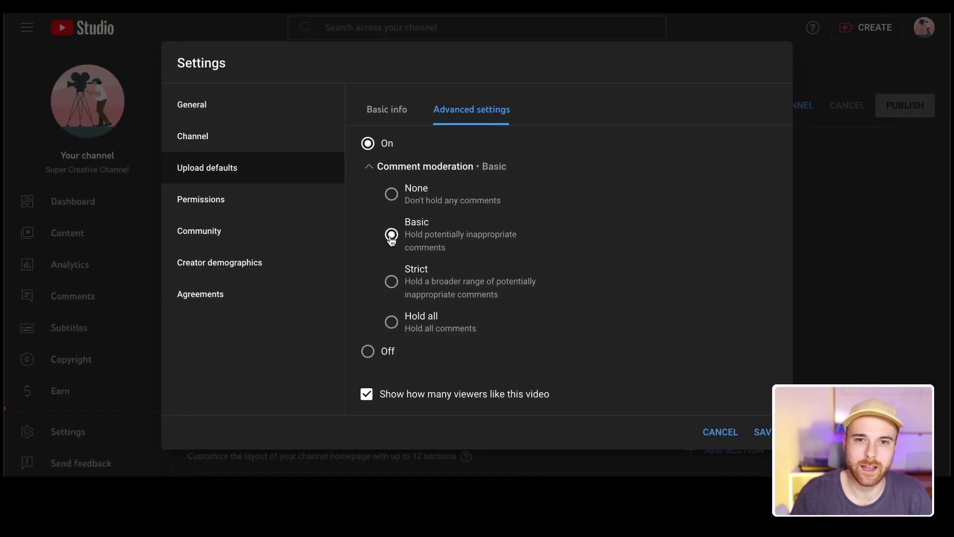
left_click(367, 396)
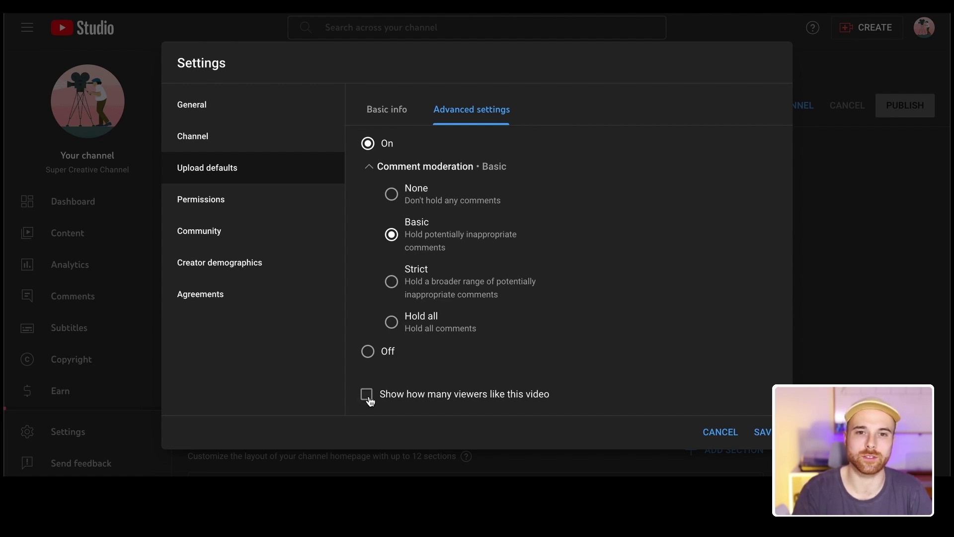
left_click(368, 396)
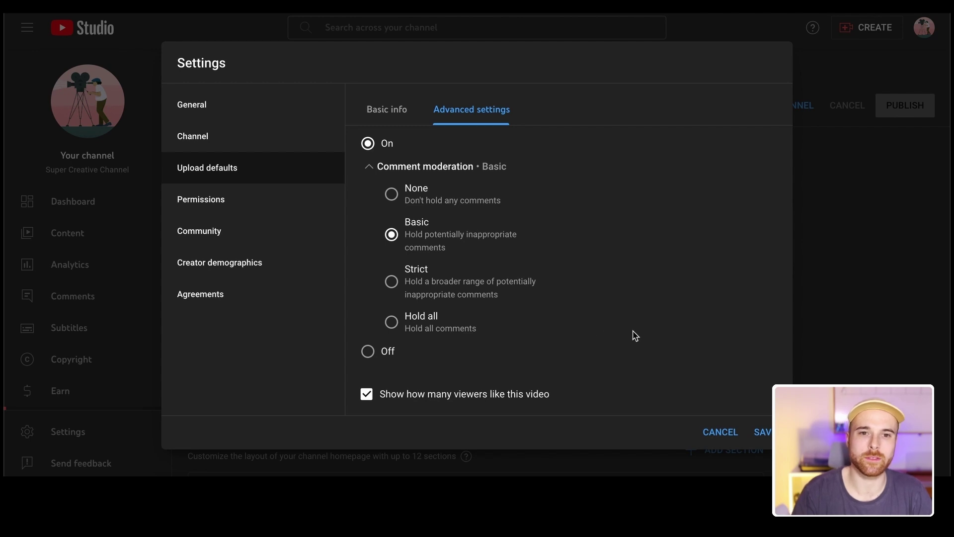
scroll(634, 335, "up", 1)
scroll(635, 335, "up", 5)
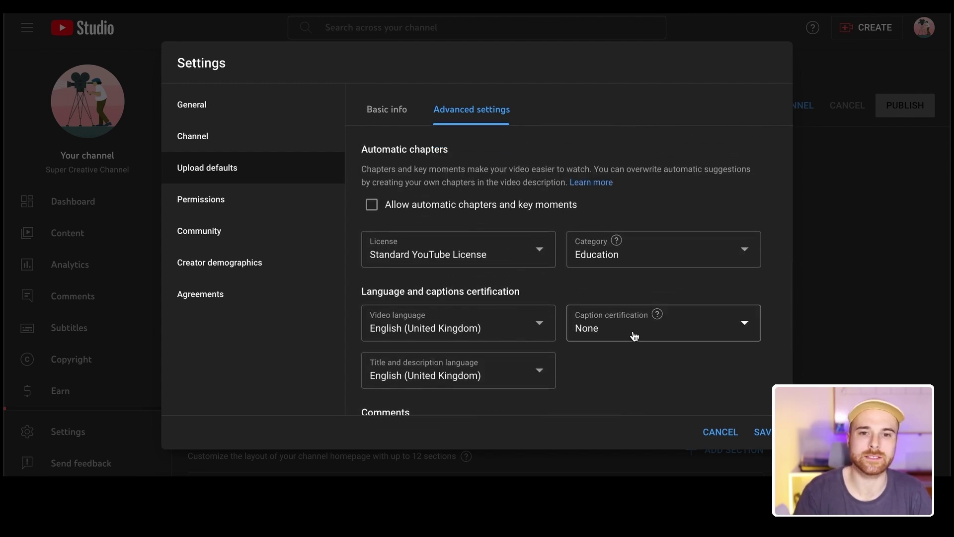
scroll(634, 336, "down", 6)
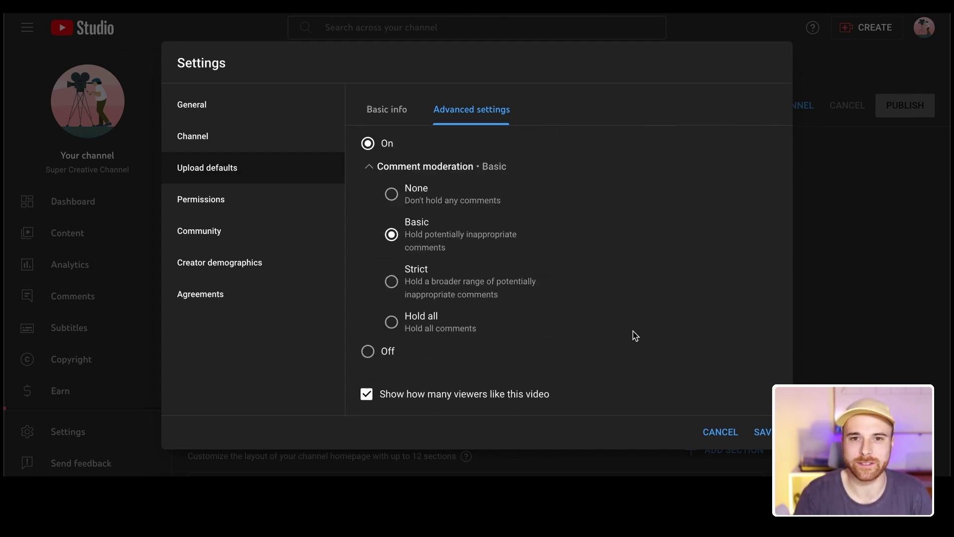
Save the upload defaults, then set the channel audience to 'No, not made for kids'
left_click(764, 433)
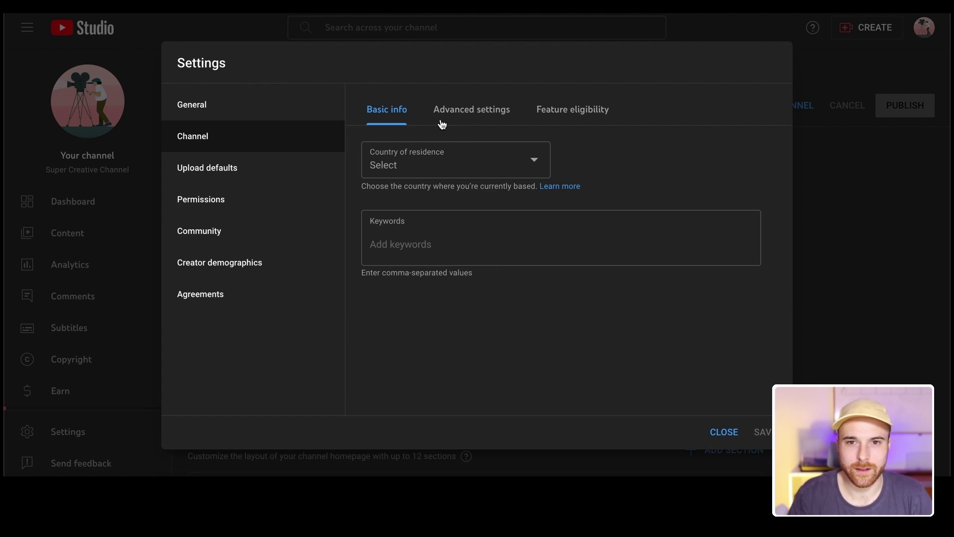
left_click(467, 114)
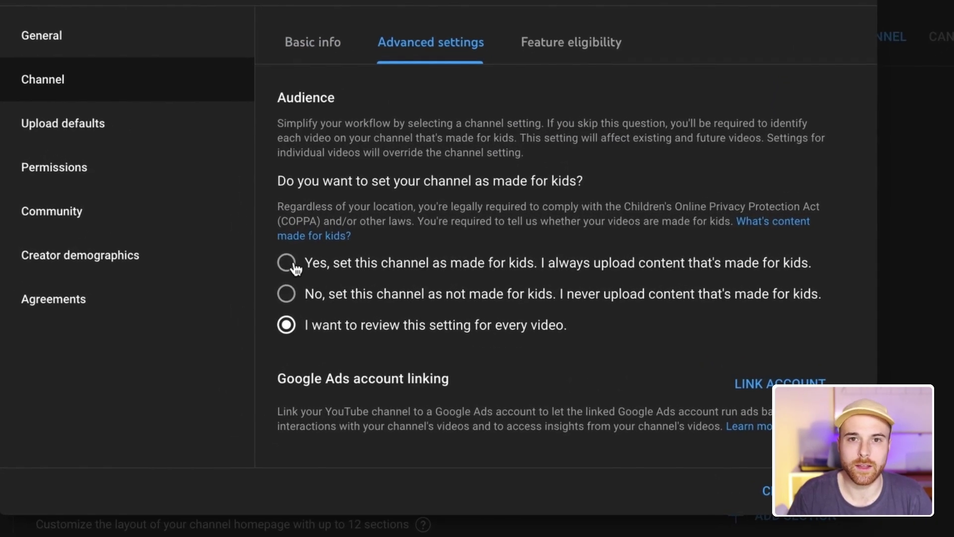
left_click(286, 263)
scroll(416, 243, "down", 2)
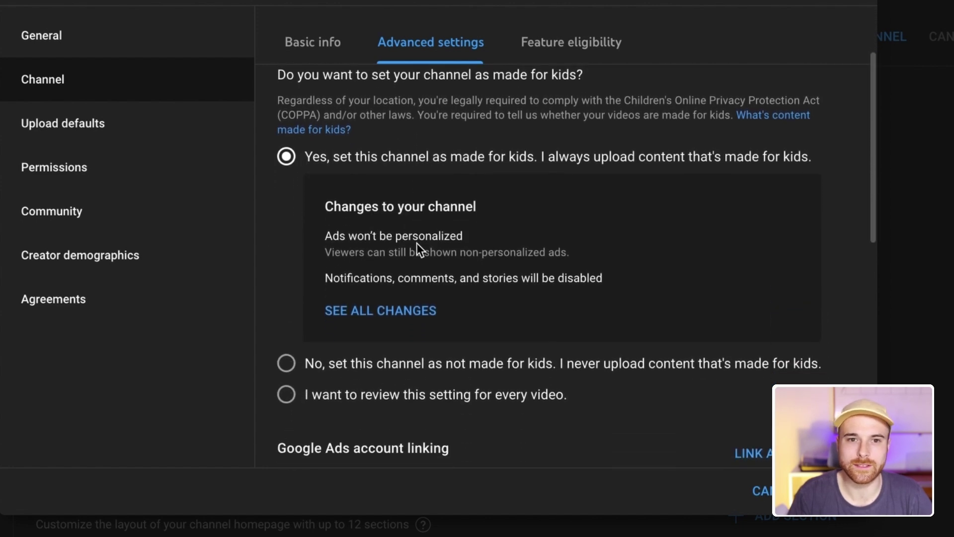
left_click(287, 363)
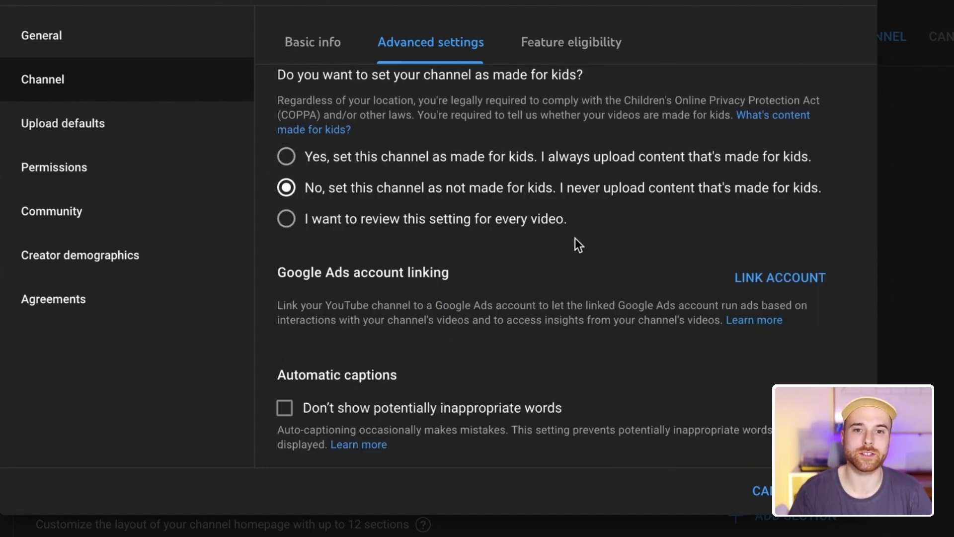
left_click(287, 221)
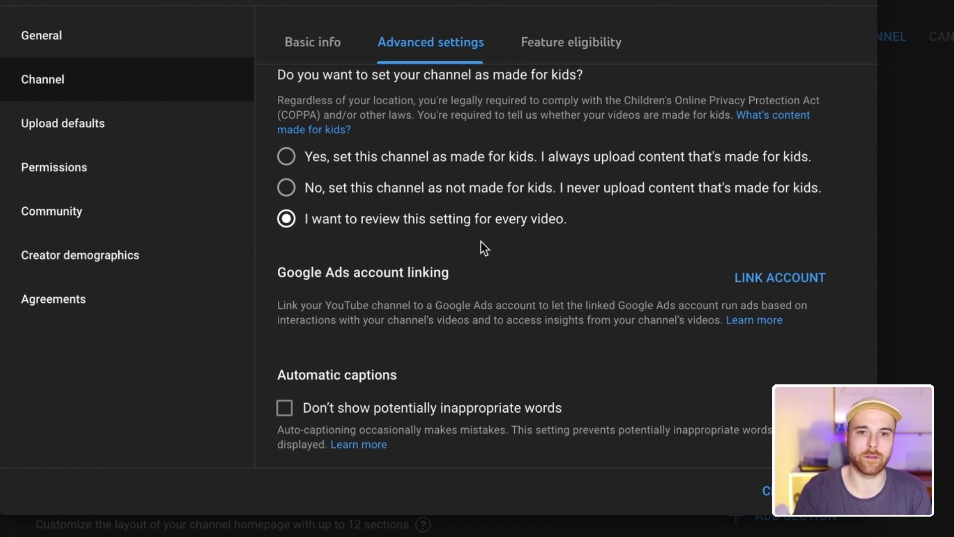
key("Up")
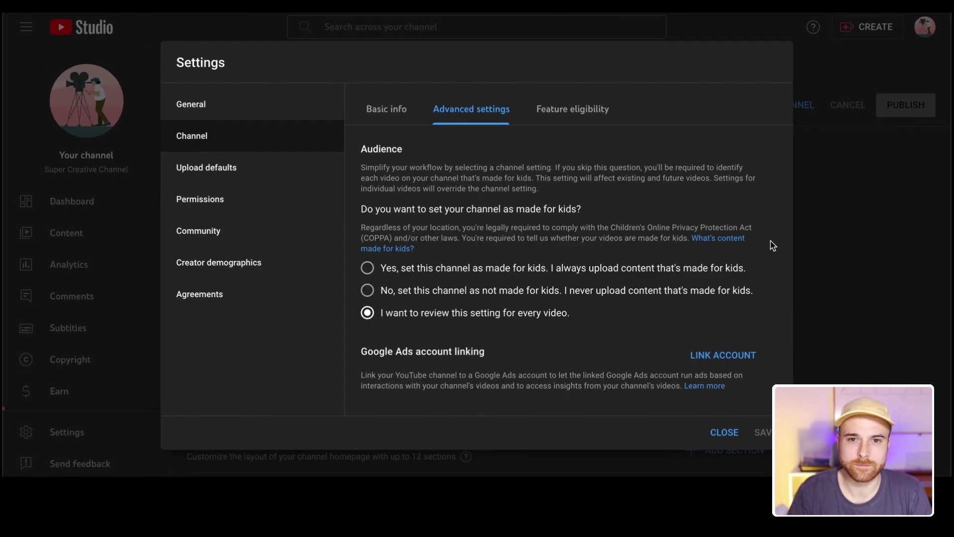
left_click(385, 269)
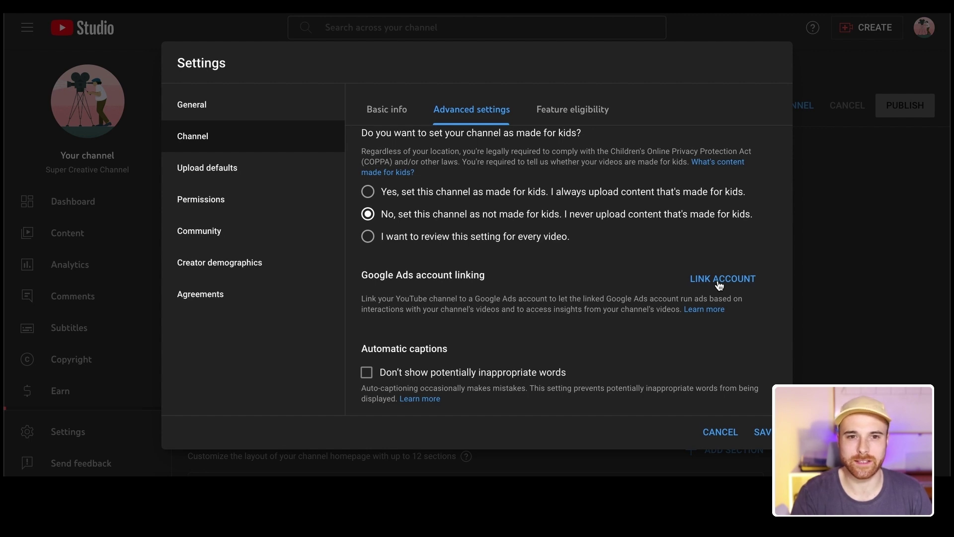
Dismiss the Google Ads link prompt, hide inappropriate words in captions, and disable interest-based ads
left_click(719, 281)
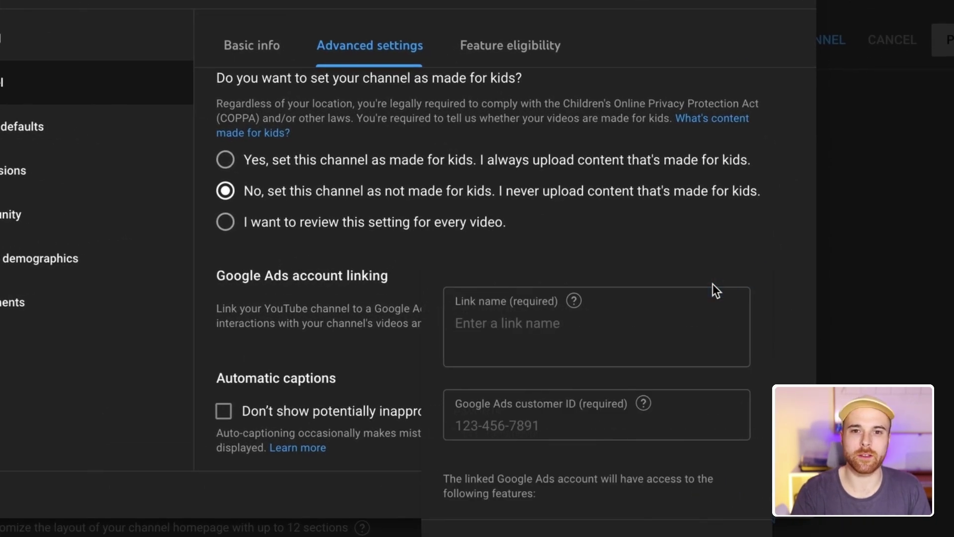
scroll(354, 166, "down", 4)
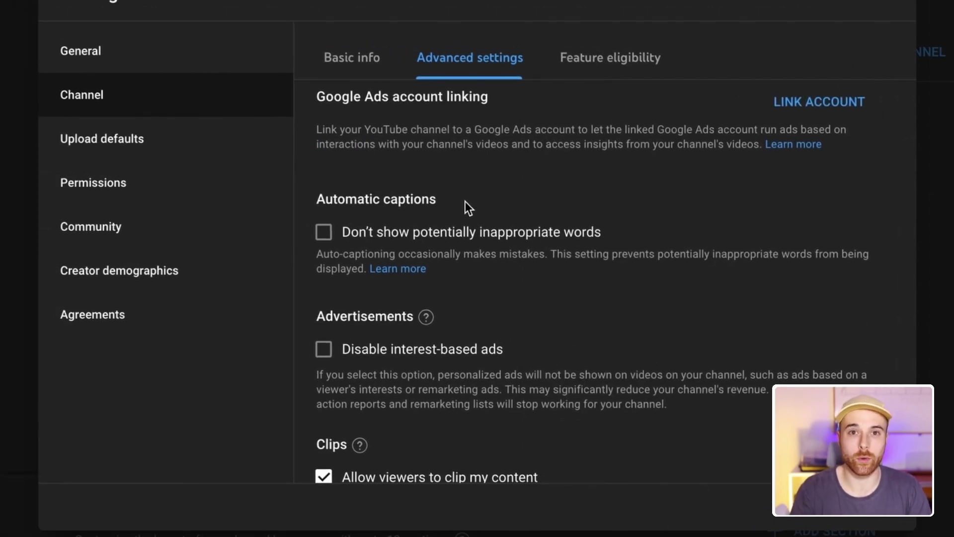
left_click(324, 234)
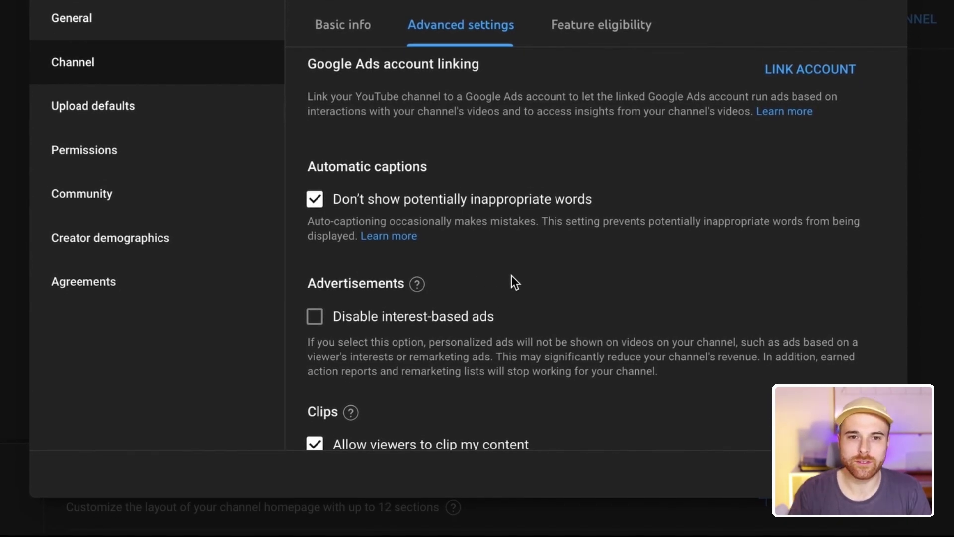
left_click(315, 319)
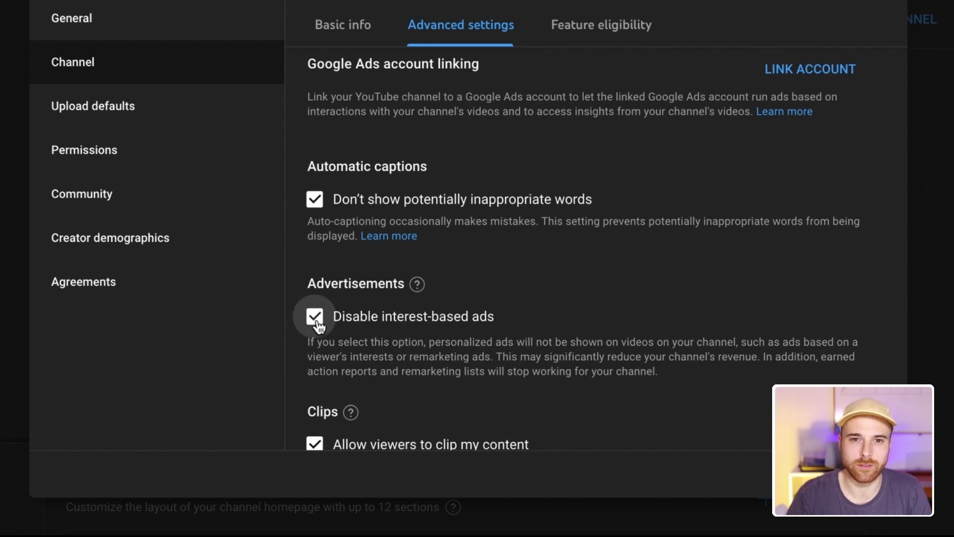
Uncheck 'Disable interest-based ads' and save the channel settings
left_click(318, 321)
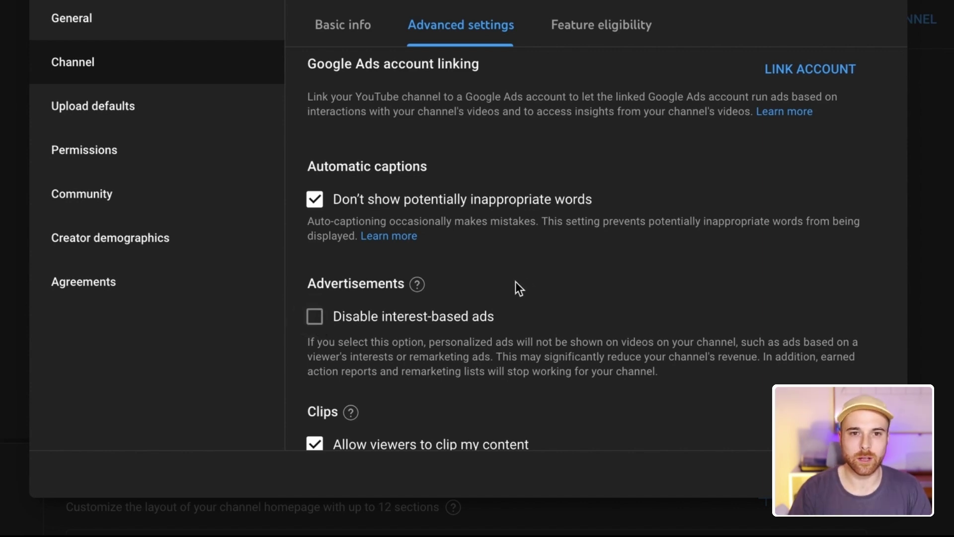
scroll(558, 277, "down", 3)
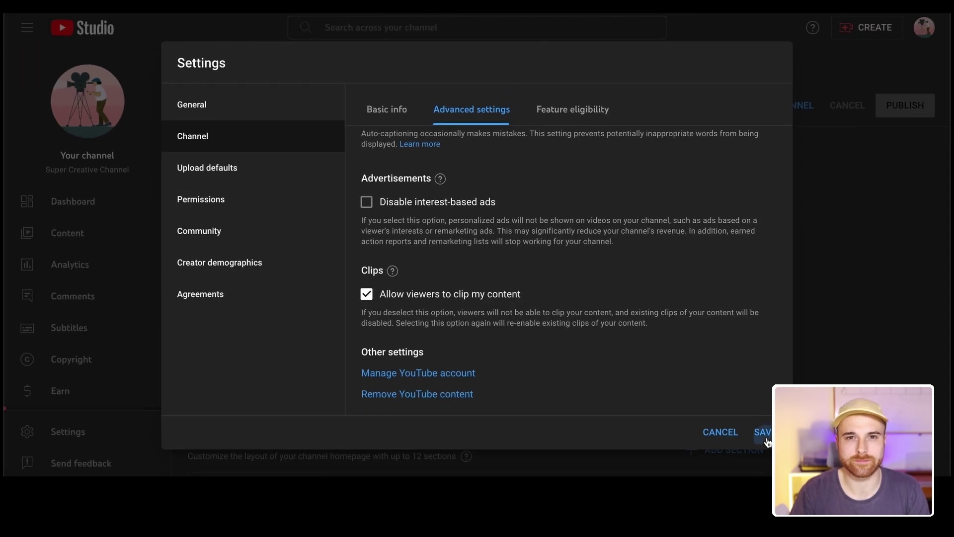
left_click(763, 433)
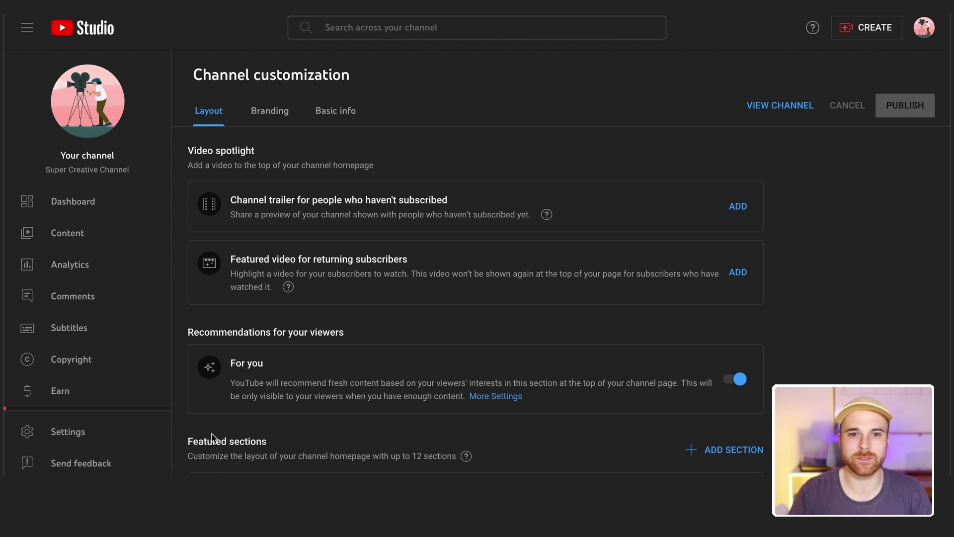
Open Settings > Community and review the empty moderator and approved user lists in Automated Filters
left_click(114, 438)
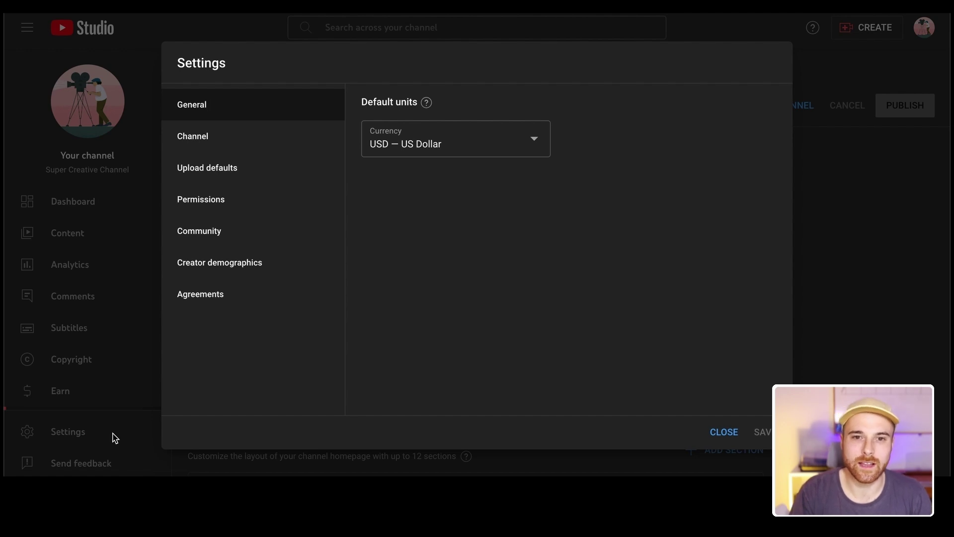
left_click(258, 232)
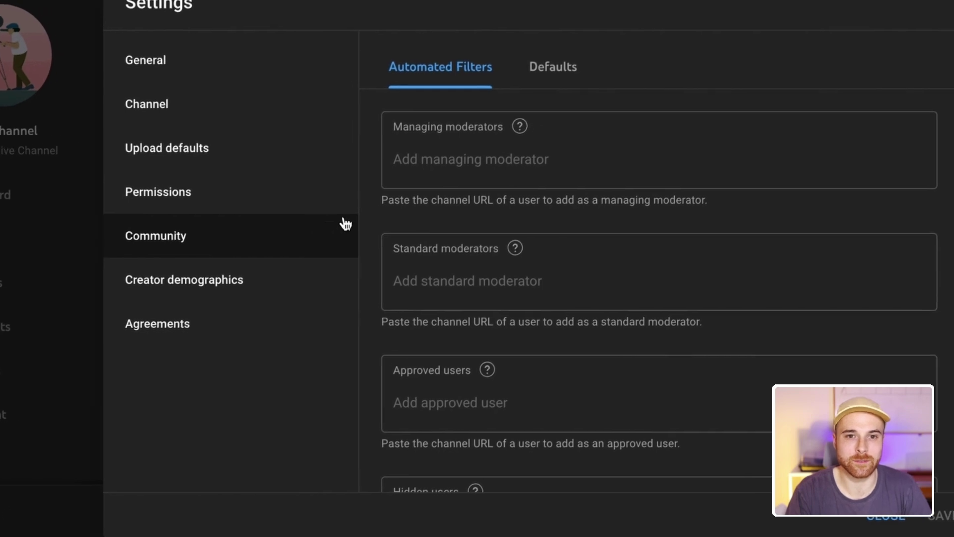
scroll(352, 212, "down", 2)
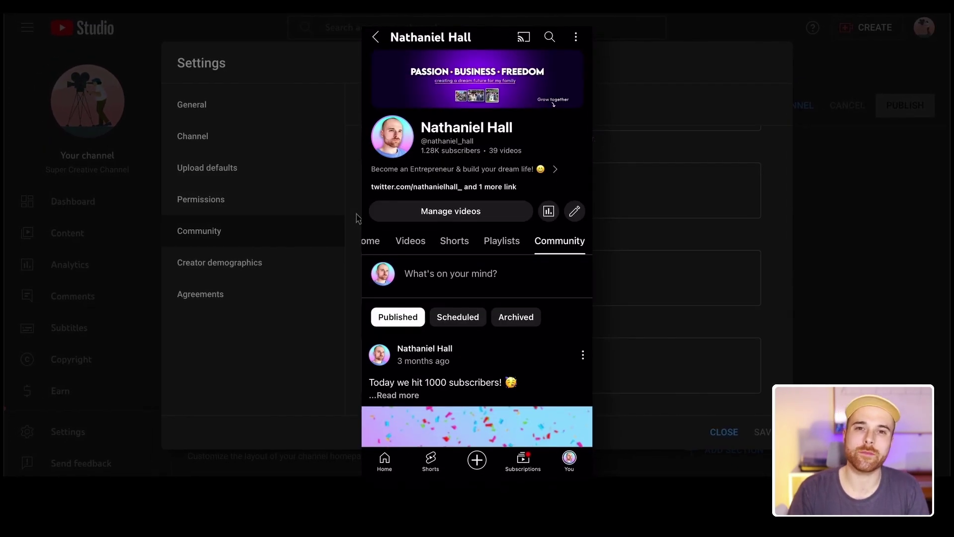
scroll(356, 219, "down", 2)
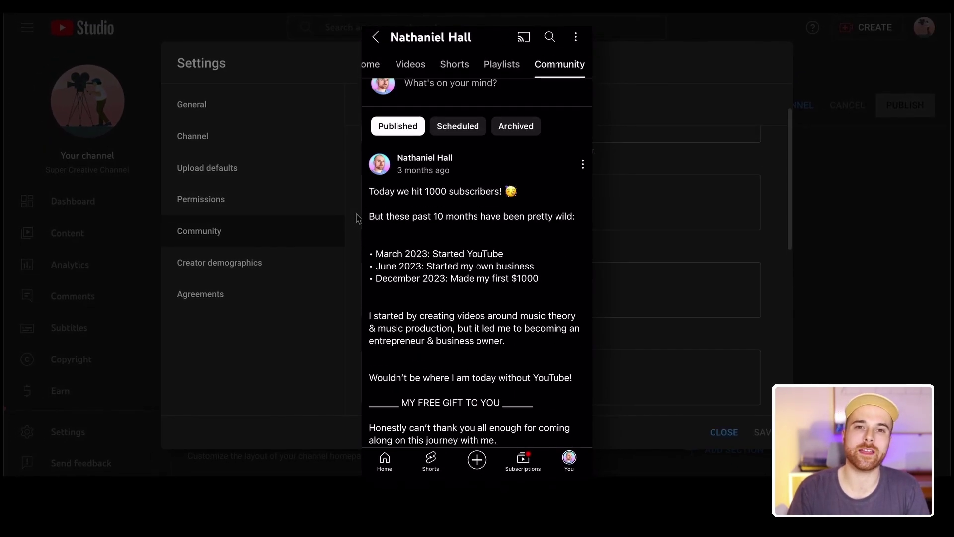
scroll(356, 219, "down", 2)
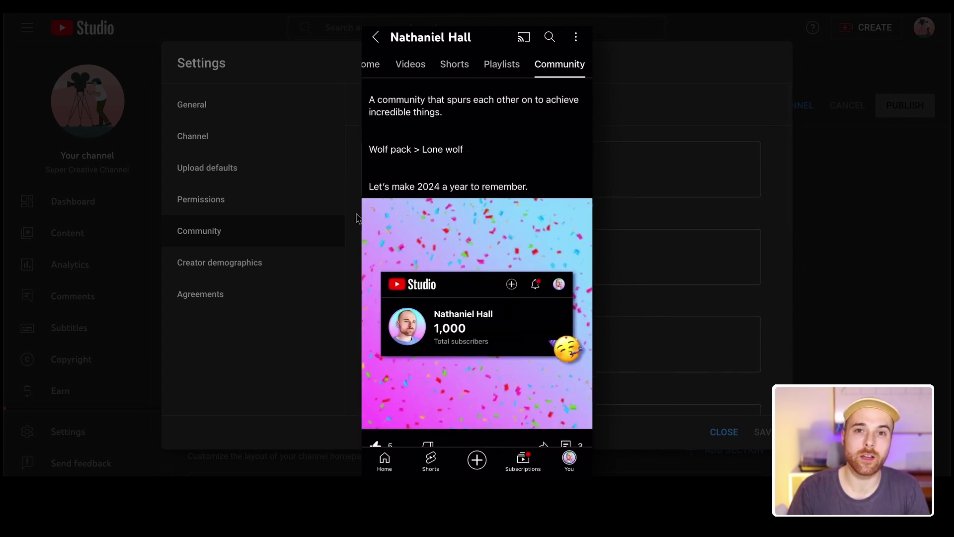
scroll(357, 219, "down", 2)
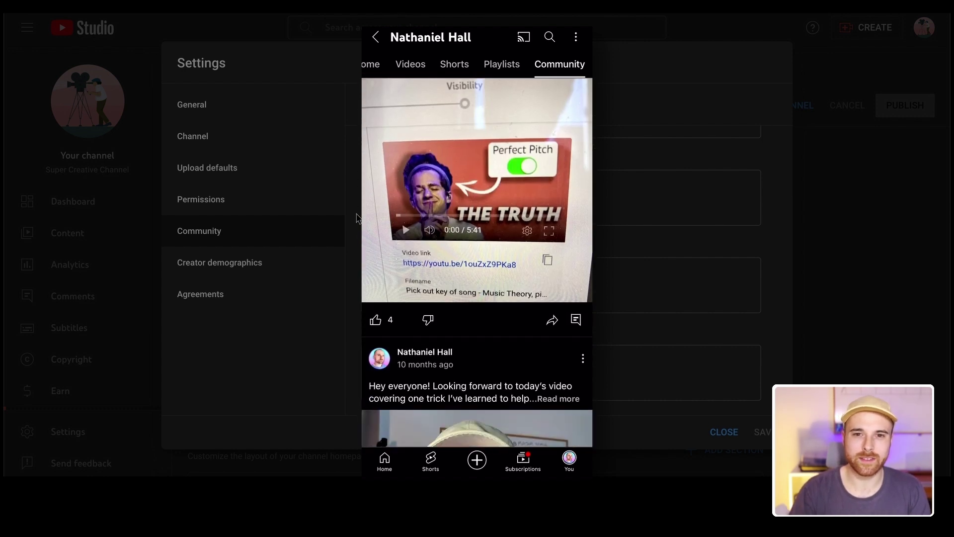
scroll(356, 219, "up", 3)
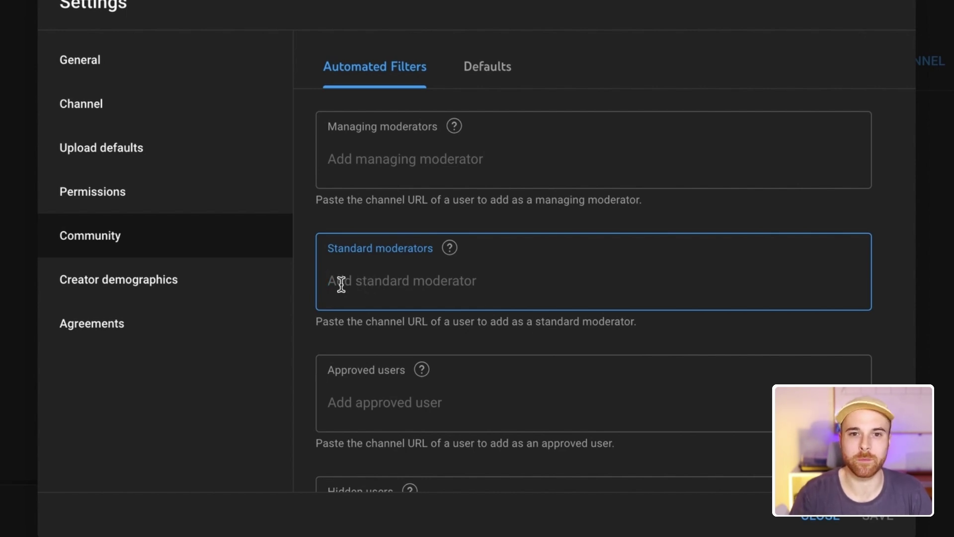
Paste a channel URL into Managing moderators and add the first suggested channel
left_click(354, 157)
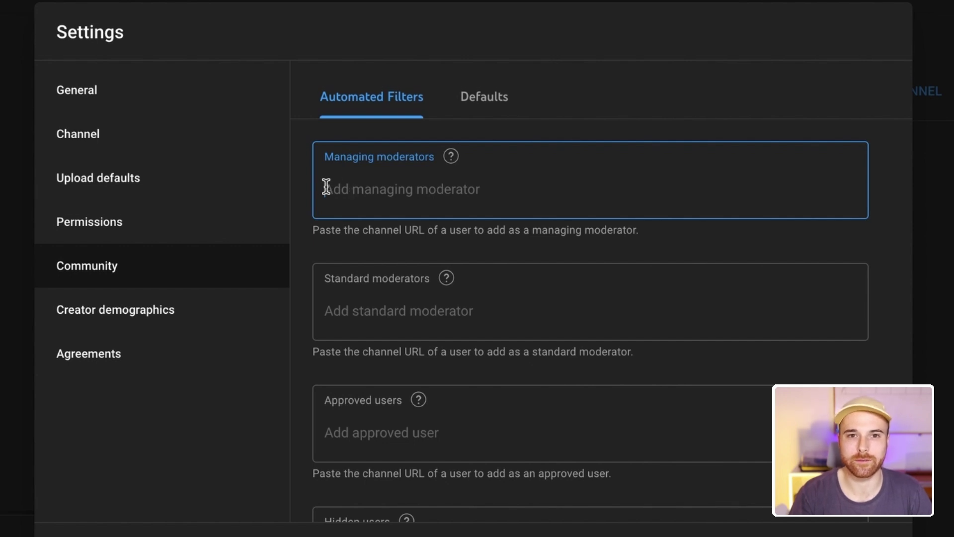
left_click(365, 434)
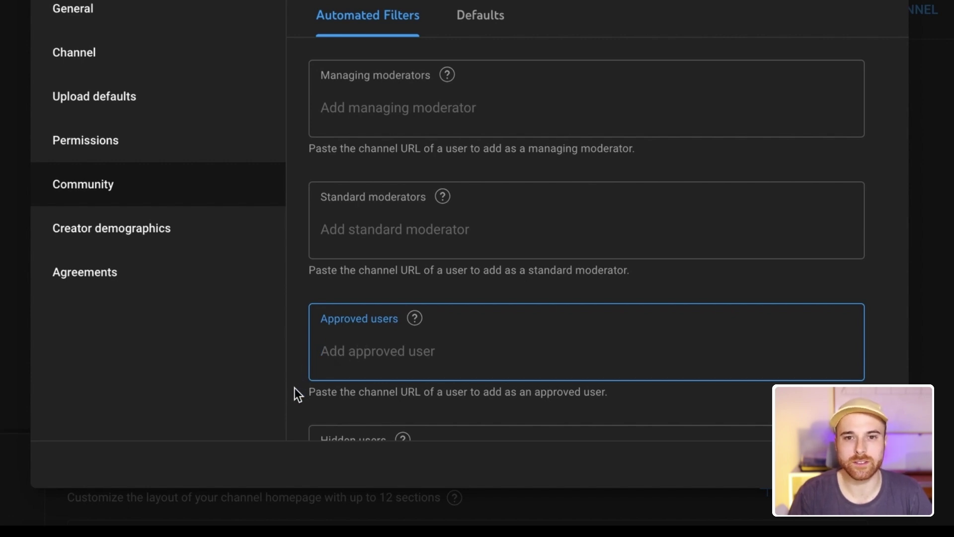
scroll(294, 388, "down", 3)
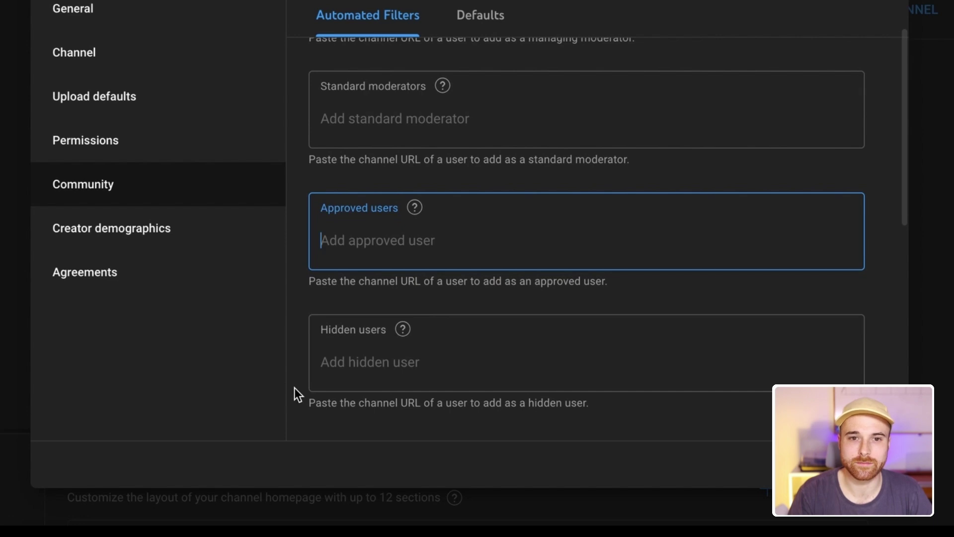
left_click(347, 363)
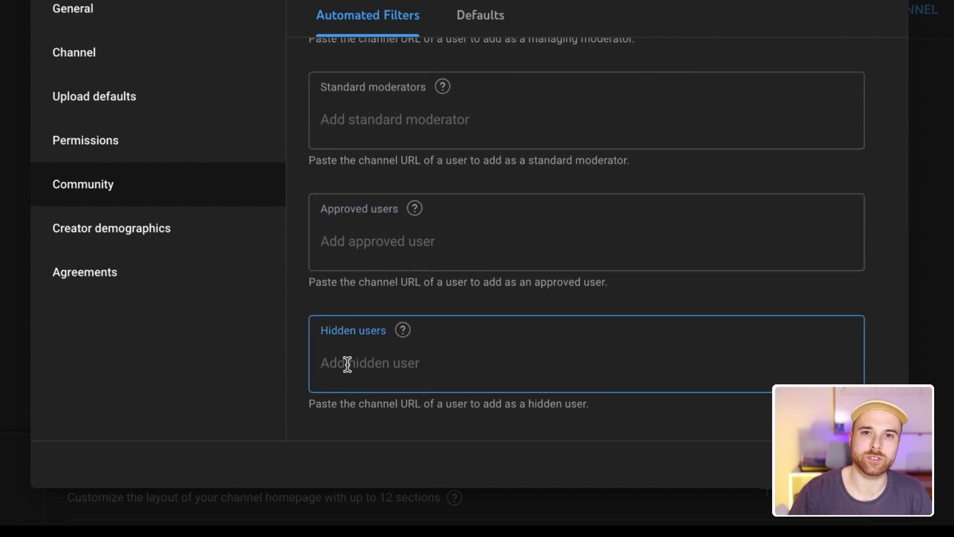
scroll(347, 362, "up", 3)
left_click(412, 114)
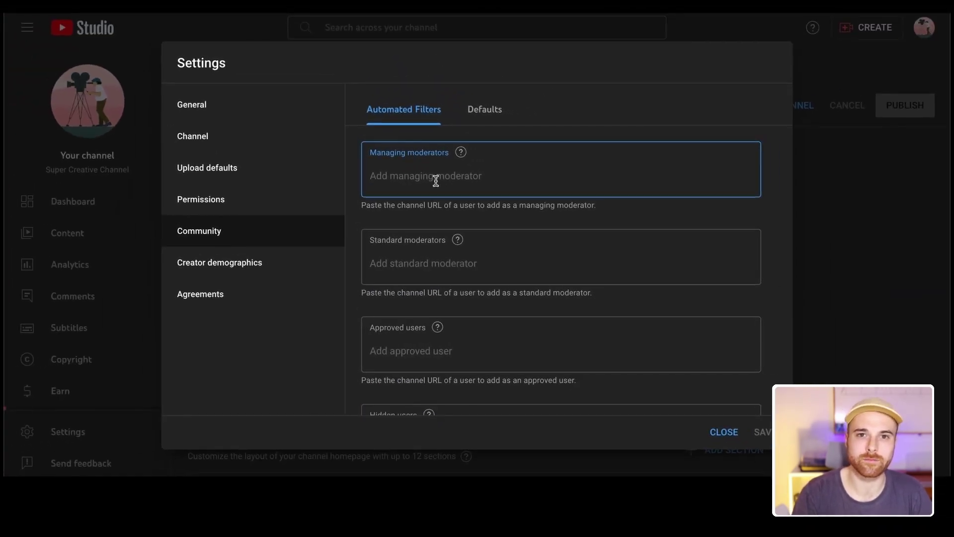
left_click(486, 228)
scroll(490, 221, "down", 2)
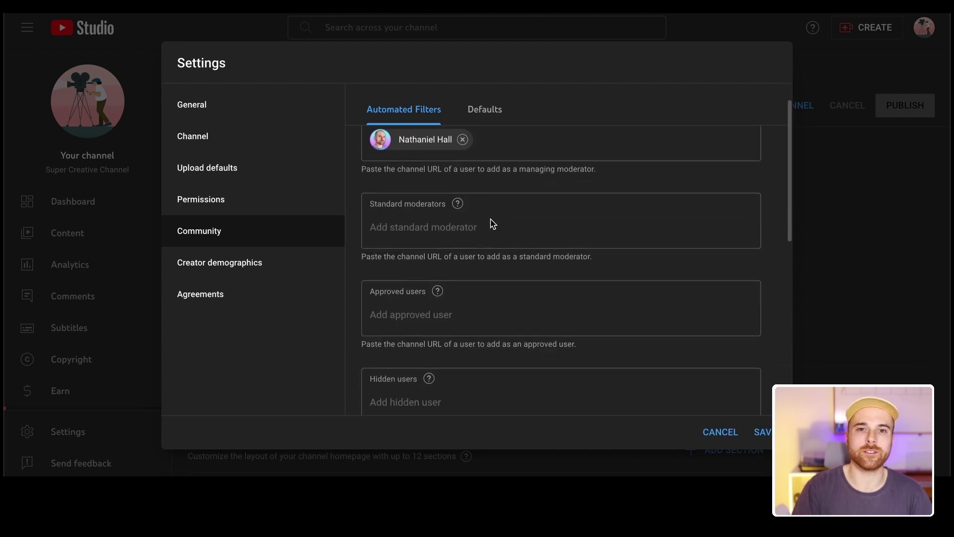
scroll(490, 222, "down", 4)
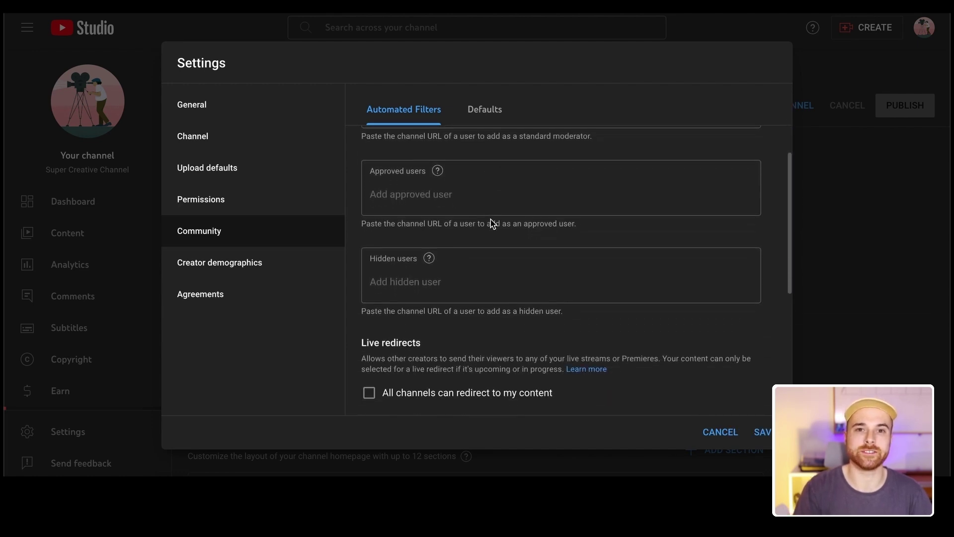
scroll(491, 219, "down", 1)
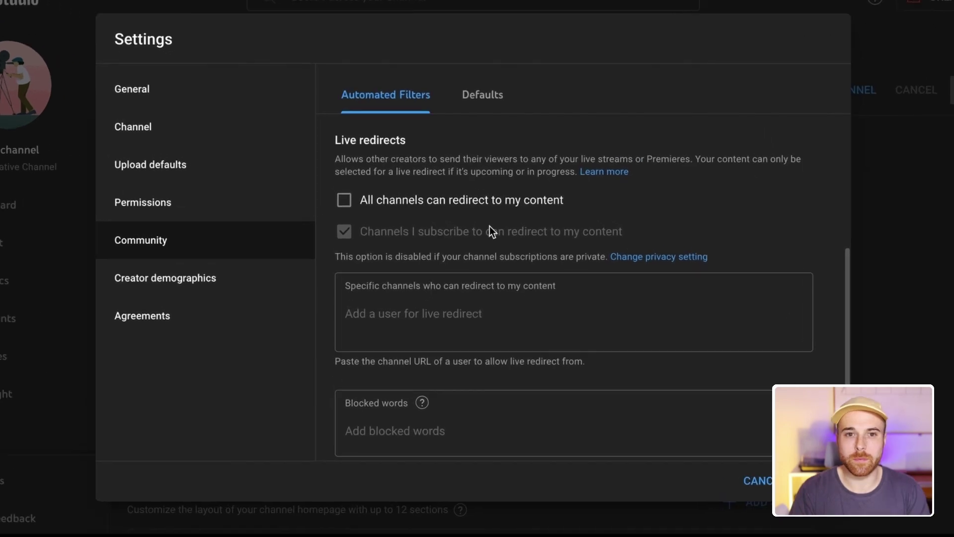
Make channel subscriptions public, leaving all-channel live redirects off
scroll(488, 233, "down", 1)
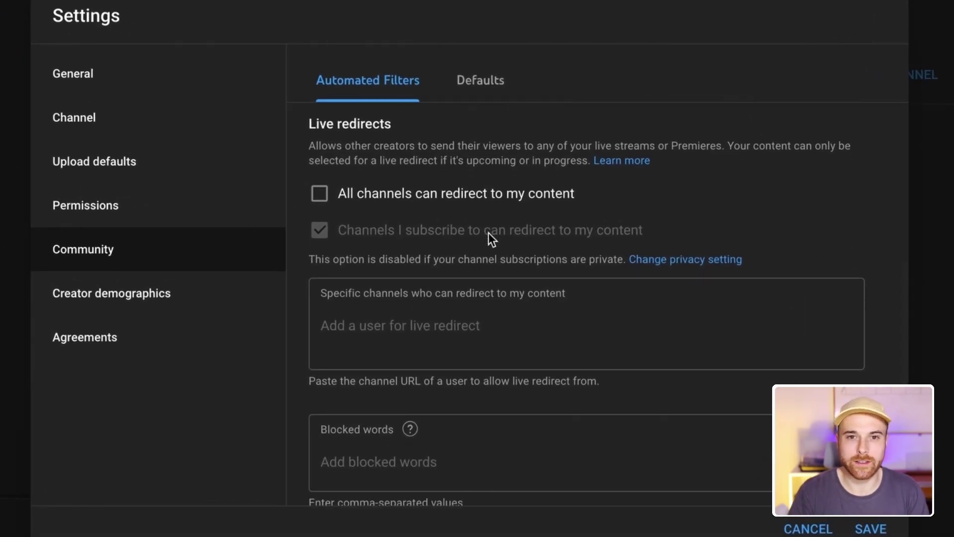
scroll(488, 233, "down", 1)
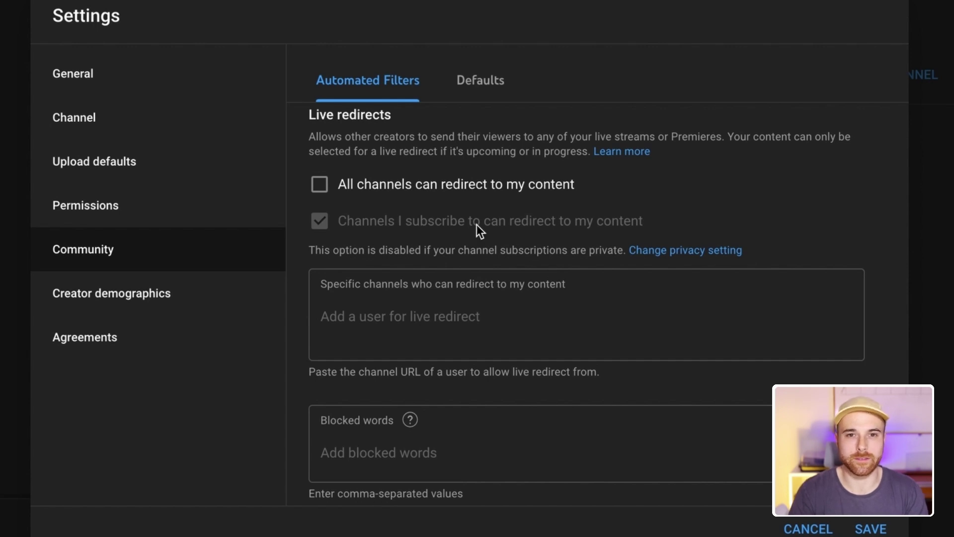
left_click(328, 186)
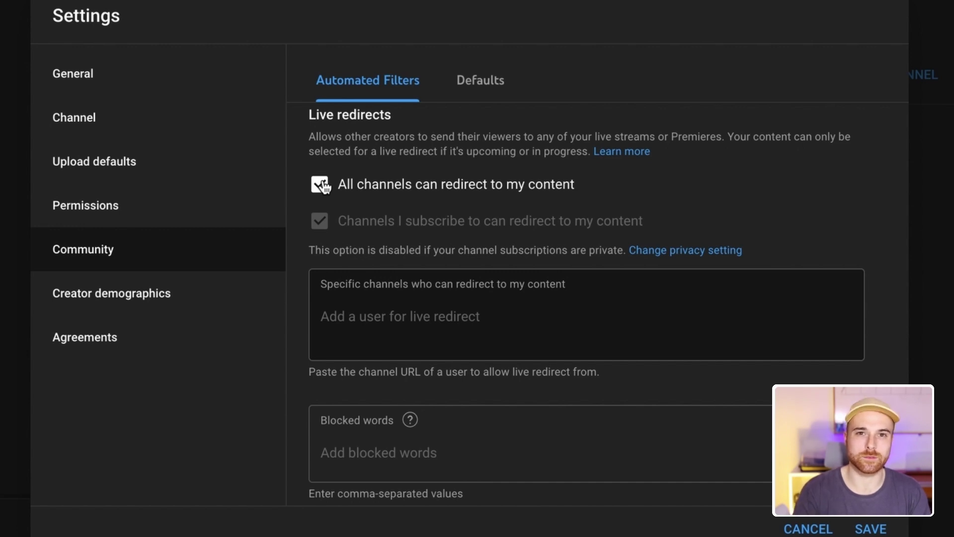
left_click(323, 193)
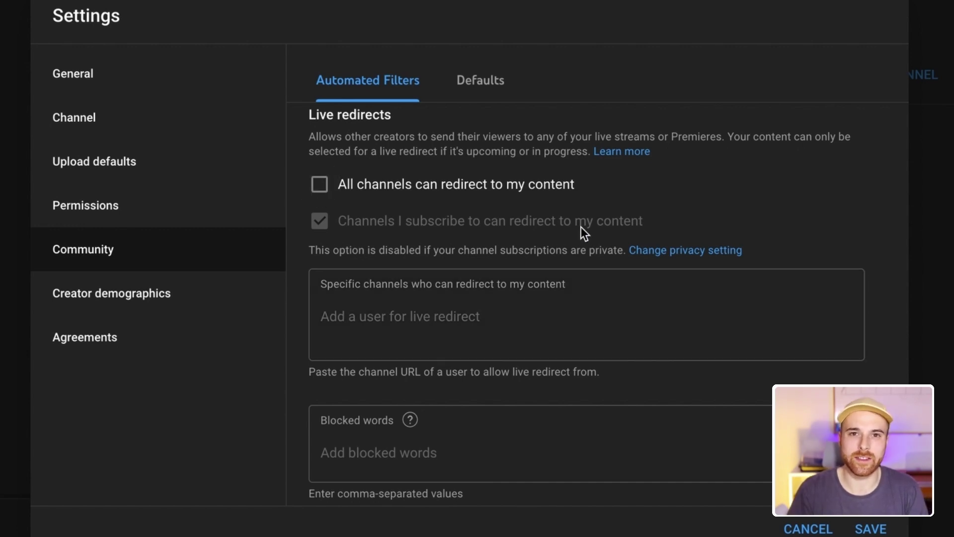
left_click(690, 252)
left_click(333, 255)
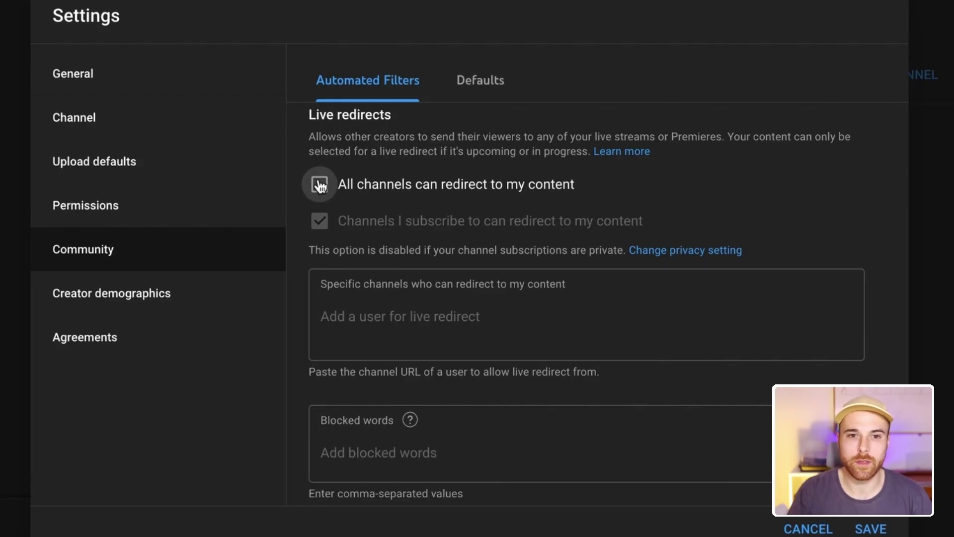
left_click(319, 185)
left_click(319, 185)
Paste a channel URL into Specific channels and add it as an allowed redirect source
left_click(437, 316)
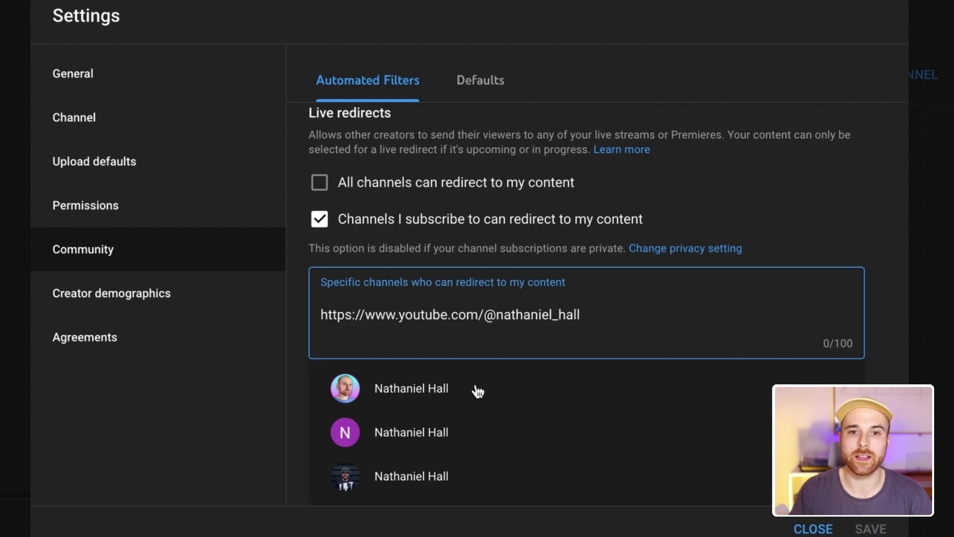
left_click(476, 388)
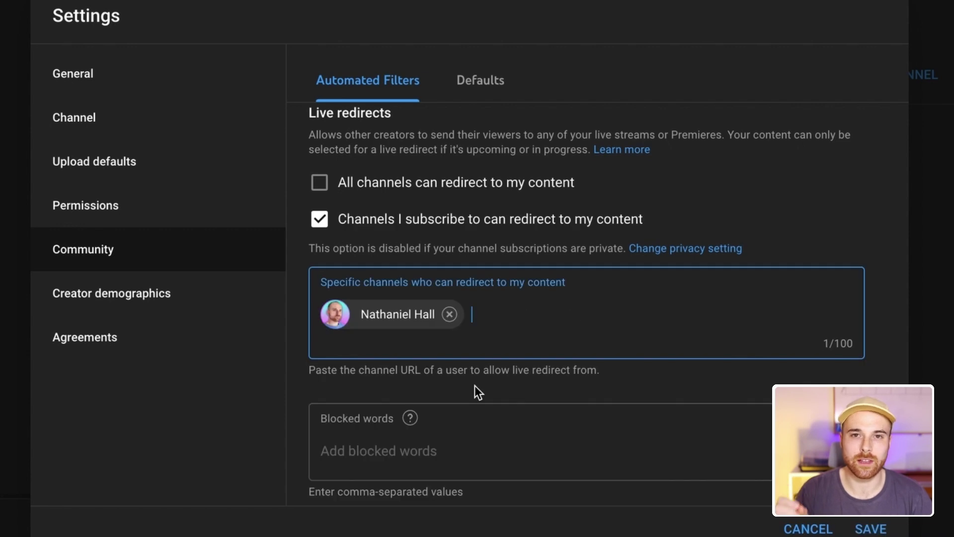
left_click(542, 381)
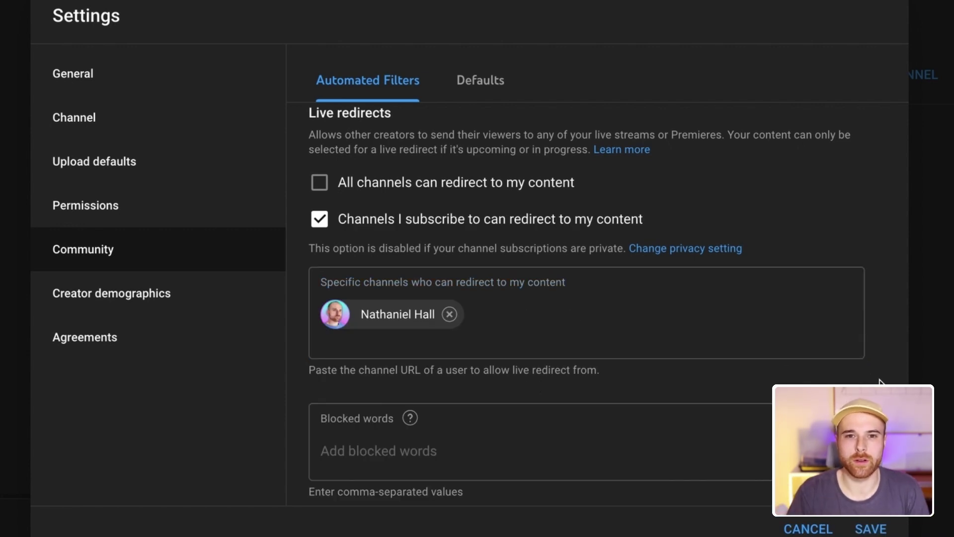
Turn on Block links in the community filters
scroll(879, 381, "down", 2)
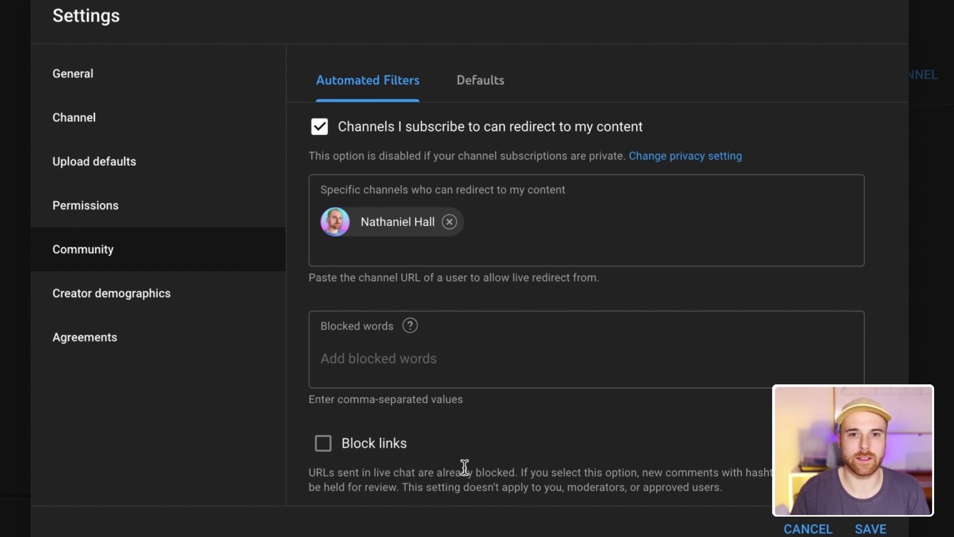
left_click(329, 450)
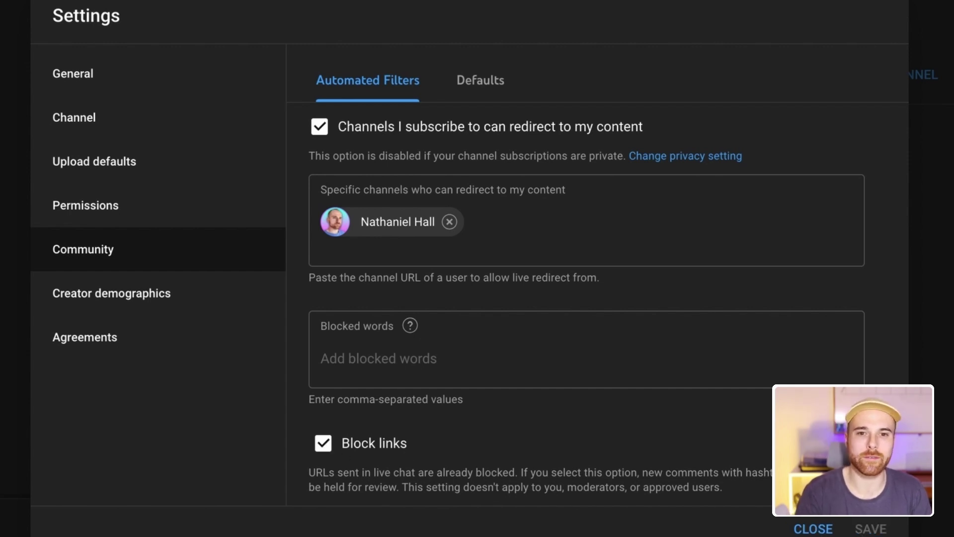
scroll(586, 274, "up", 10)
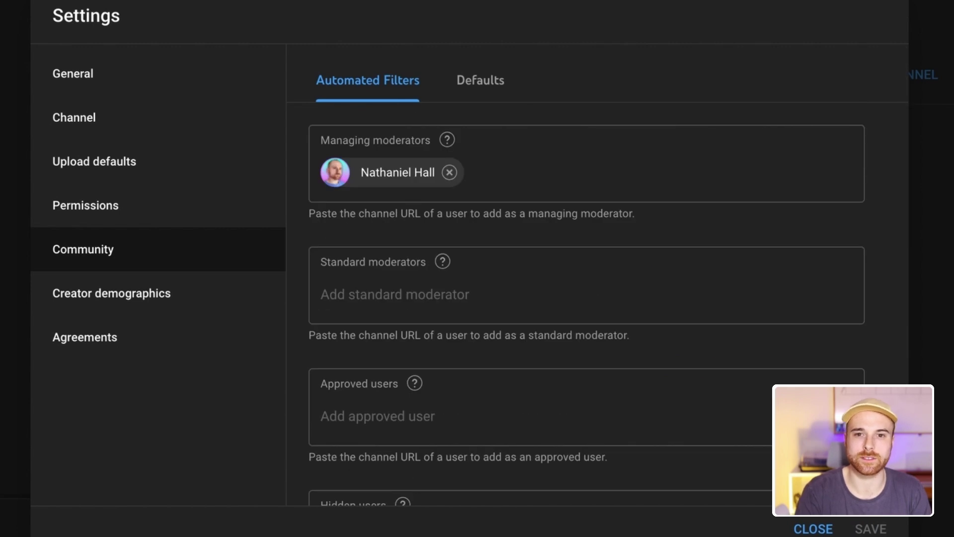
On the Defaults tab, hold potentially inappropriate live chat messages for review and save
left_click(492, 88)
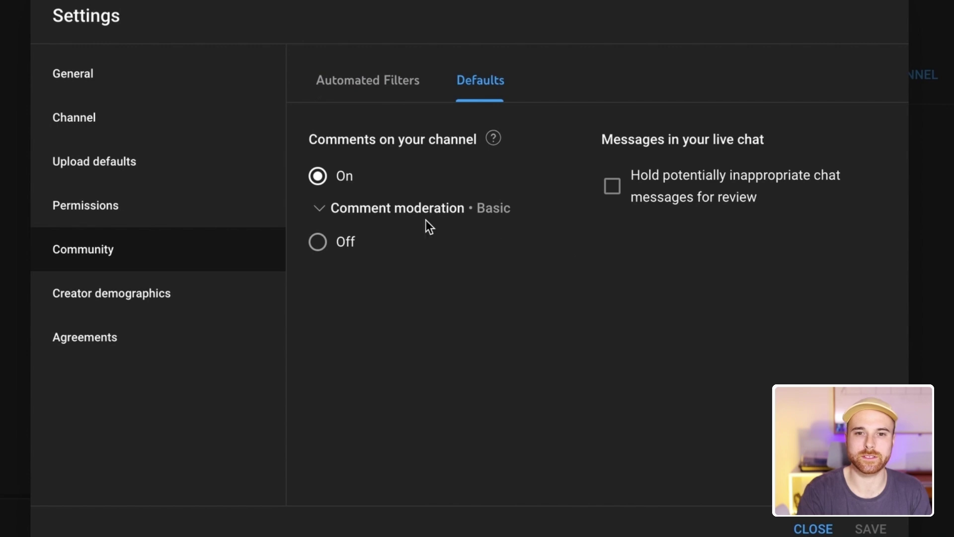
left_click(321, 208)
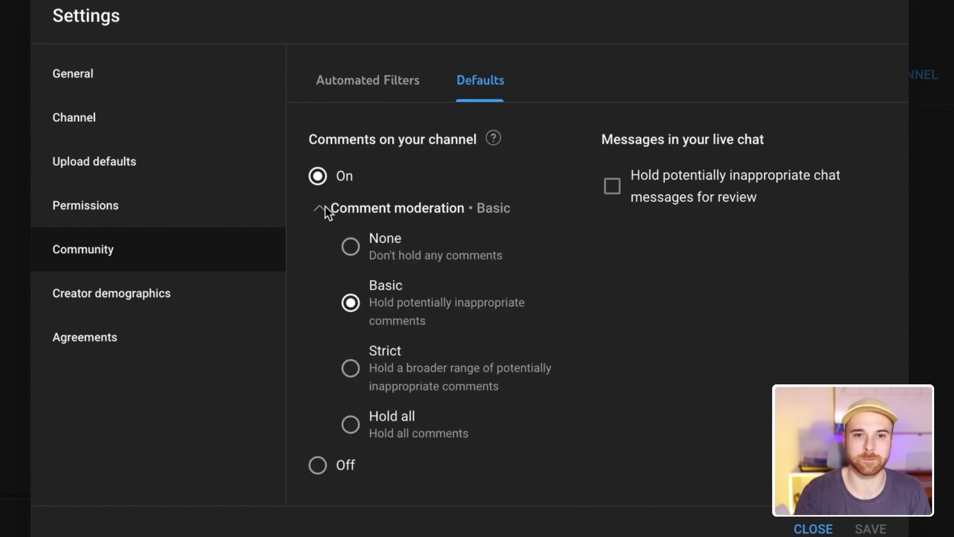
left_click(321, 208)
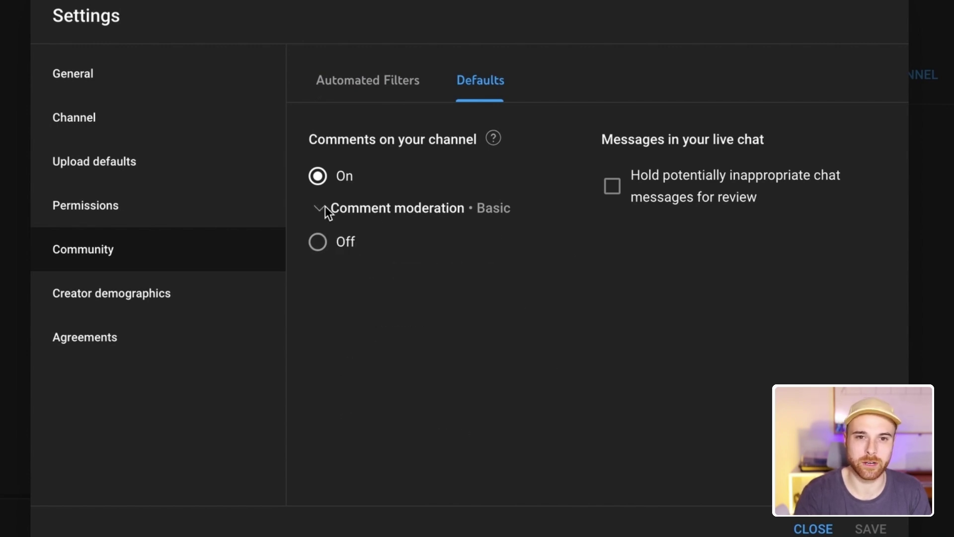
left_click(612, 188)
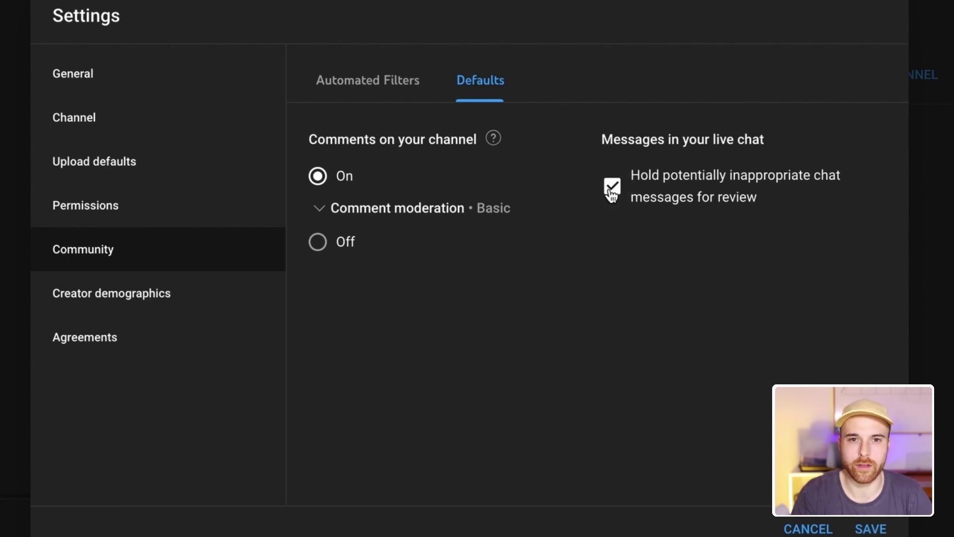
left_click(870, 529)
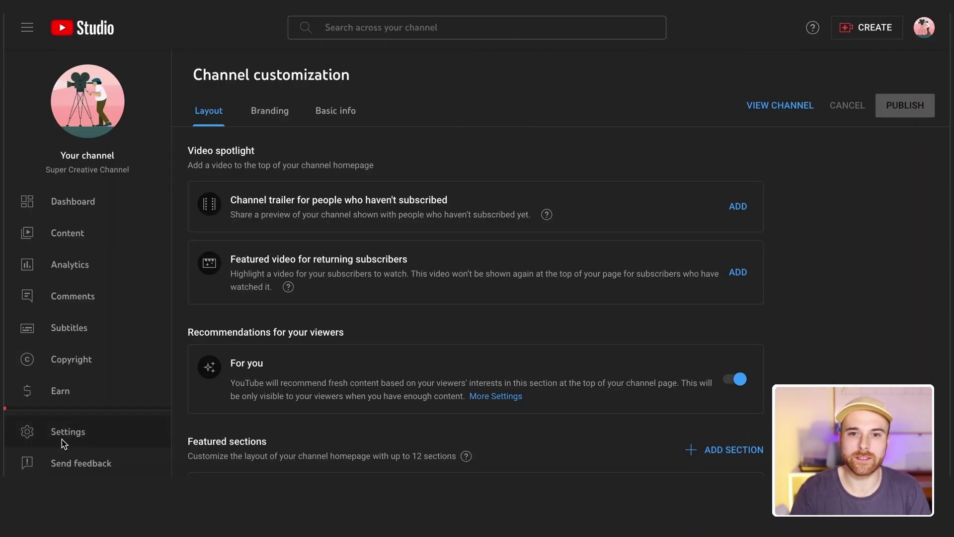
left_click(64, 443)
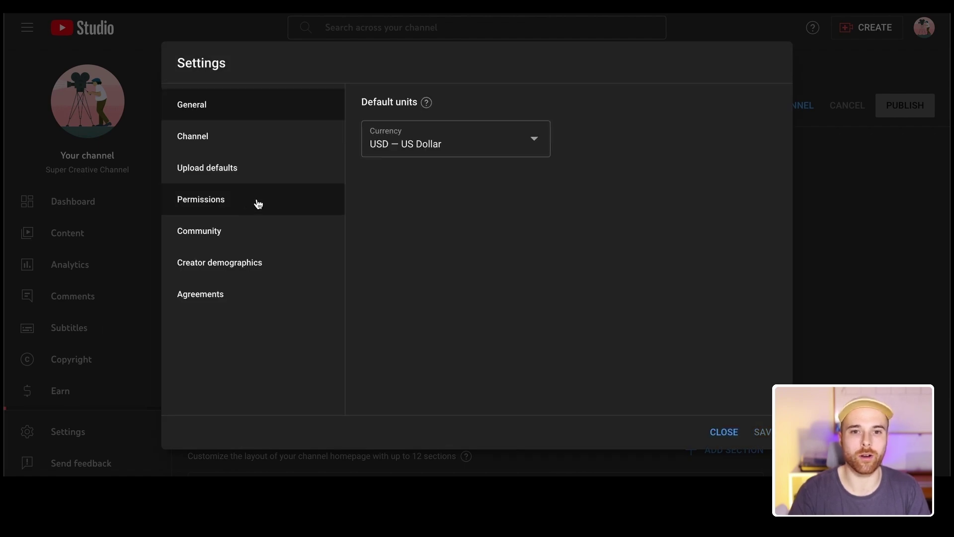
In Permissions, invite the second e-mail address with Manager access
left_click(281, 202)
left_click(757, 102)
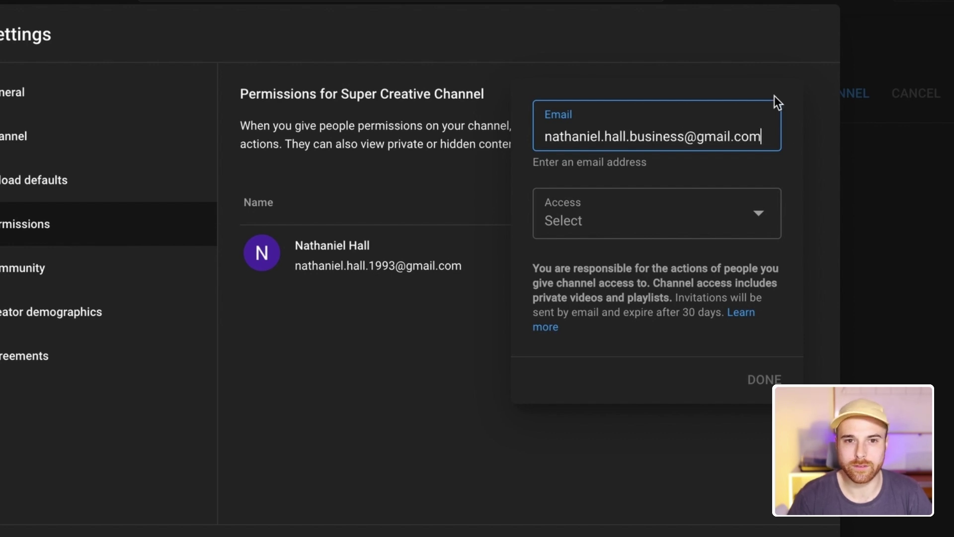
left_click(768, 218)
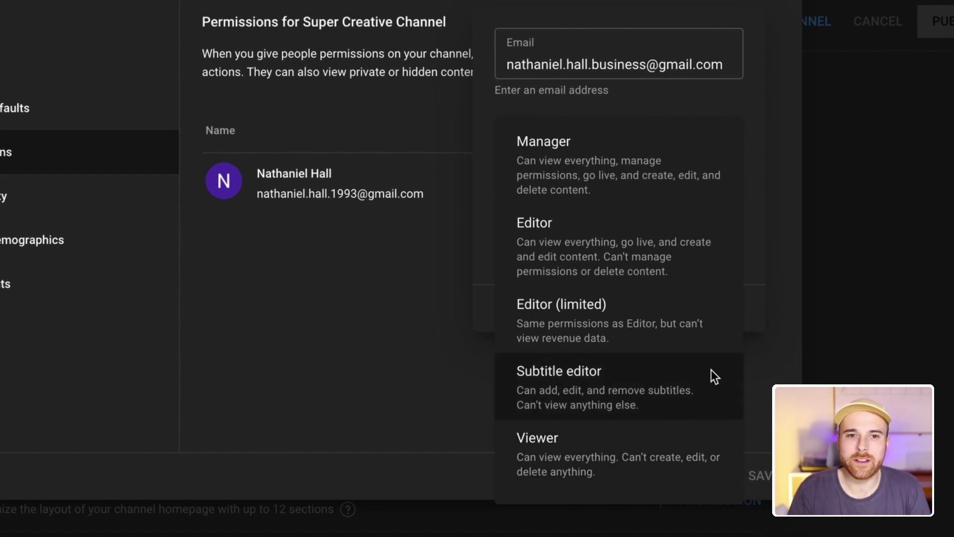
left_click(729, 189)
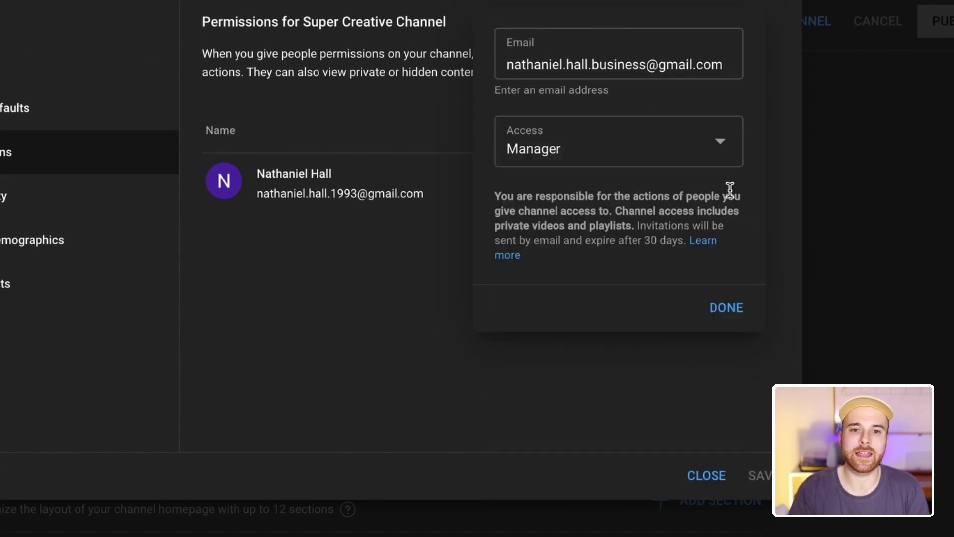
left_click(736, 312)
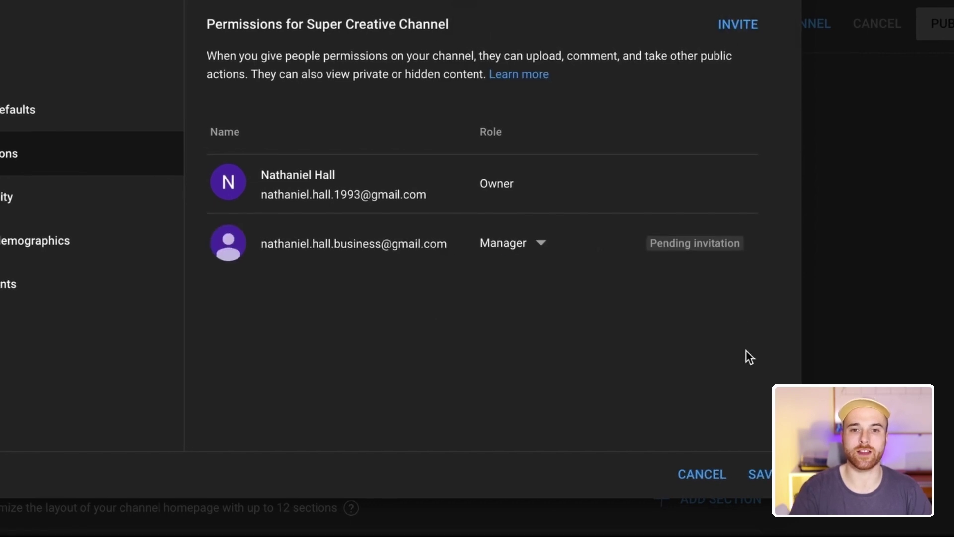